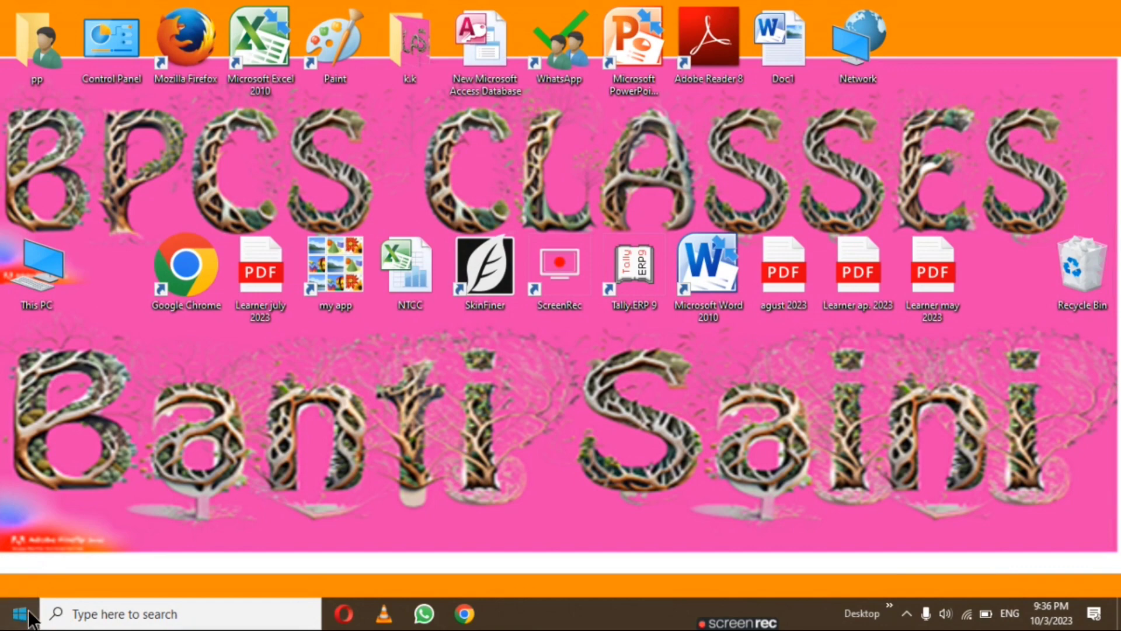
Launch Microsoft Excel 2010 from the Microsoft Office program group and dismiss the activation wizard.
{"action": "scroll", "coordinate": [113, 469], "scroll_direction": "down", "scroll_amount": 10}
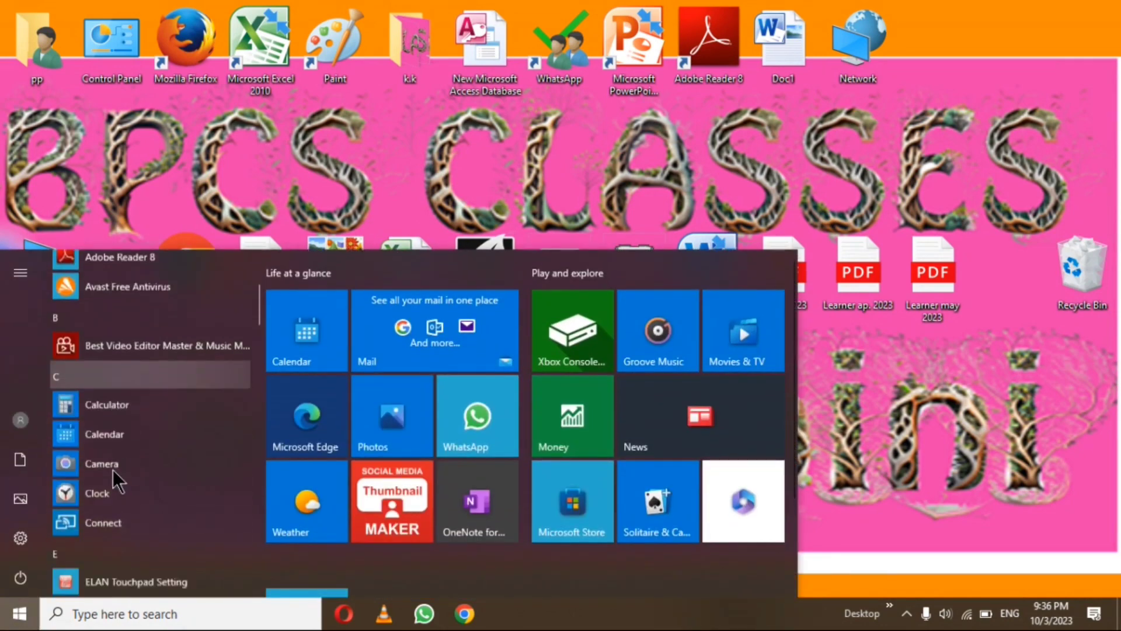
{"action": "scroll", "coordinate": [113, 469], "scroll_direction": "down", "scroll_amount": 5}
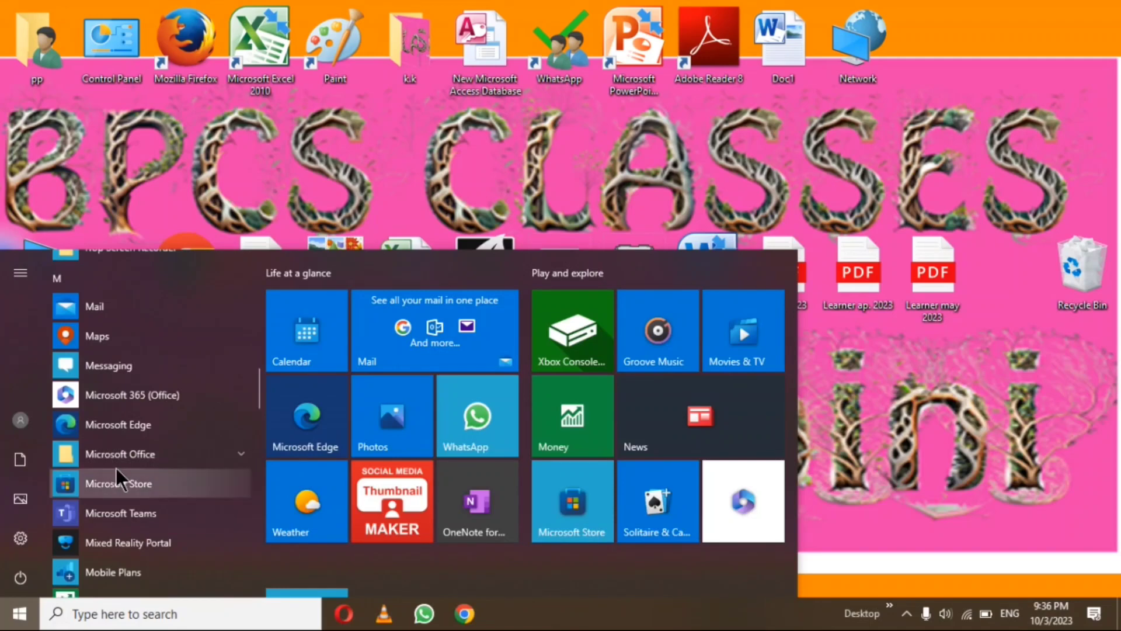
{"action": "scroll", "coordinate": [120, 467], "scroll_direction": "down", "scroll_amount": 3}
{"action": "scroll", "coordinate": [146, 441], "scroll_direction": "down", "scroll_amount": 5}
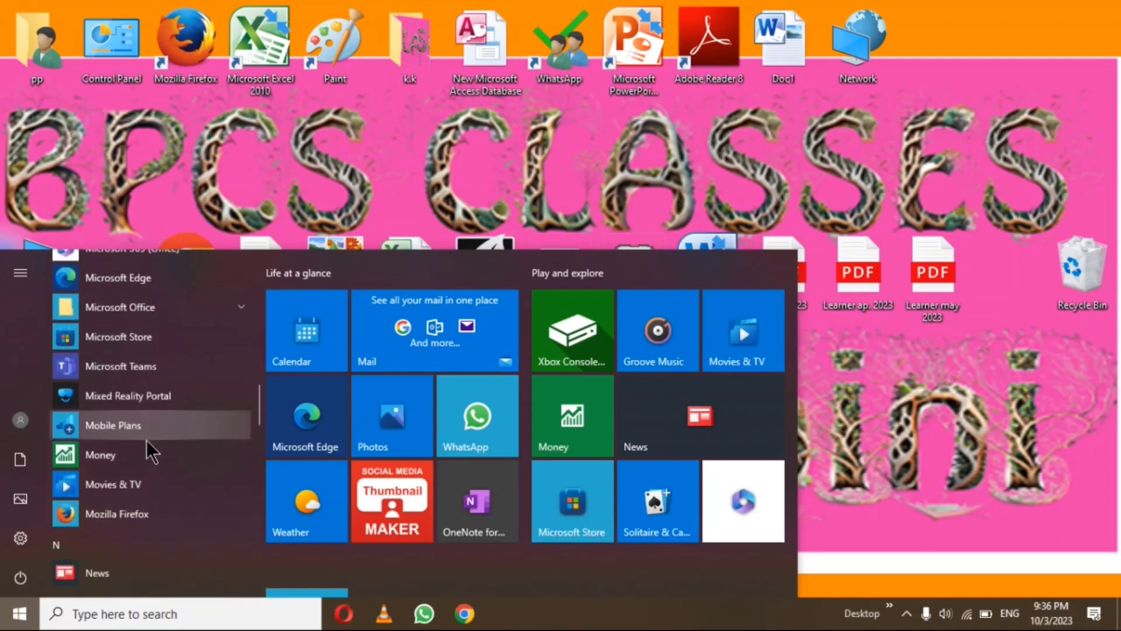
{"action": "scroll", "coordinate": [145, 439], "scroll_direction": "down", "scroll_amount": 6}
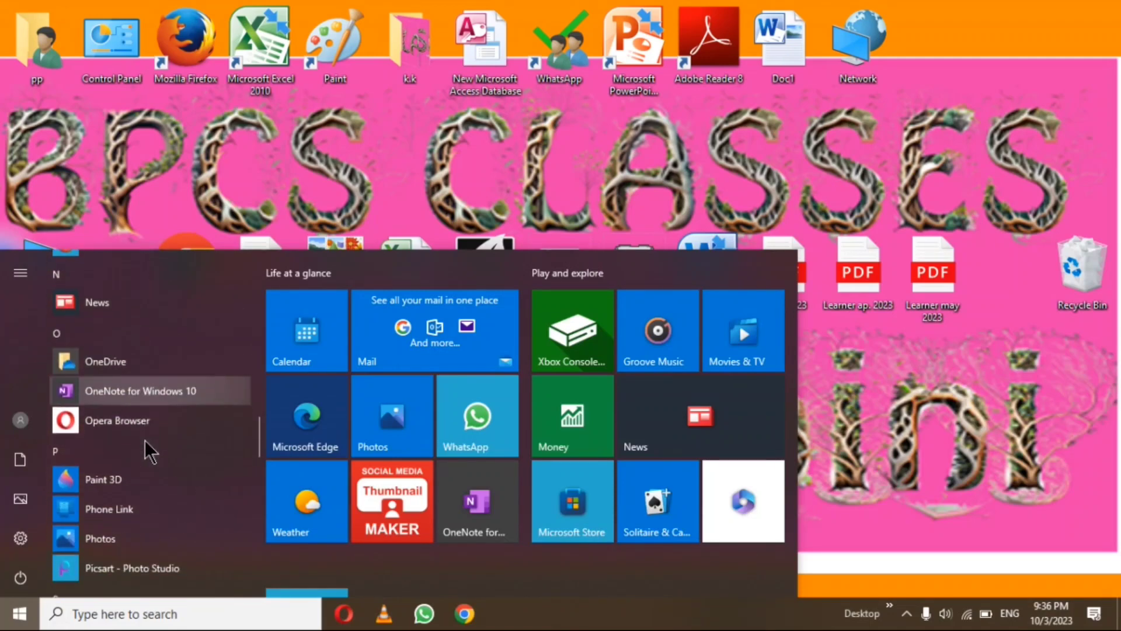
{"action": "scroll", "coordinate": [145, 440], "scroll_direction": "down", "scroll_amount": 2}
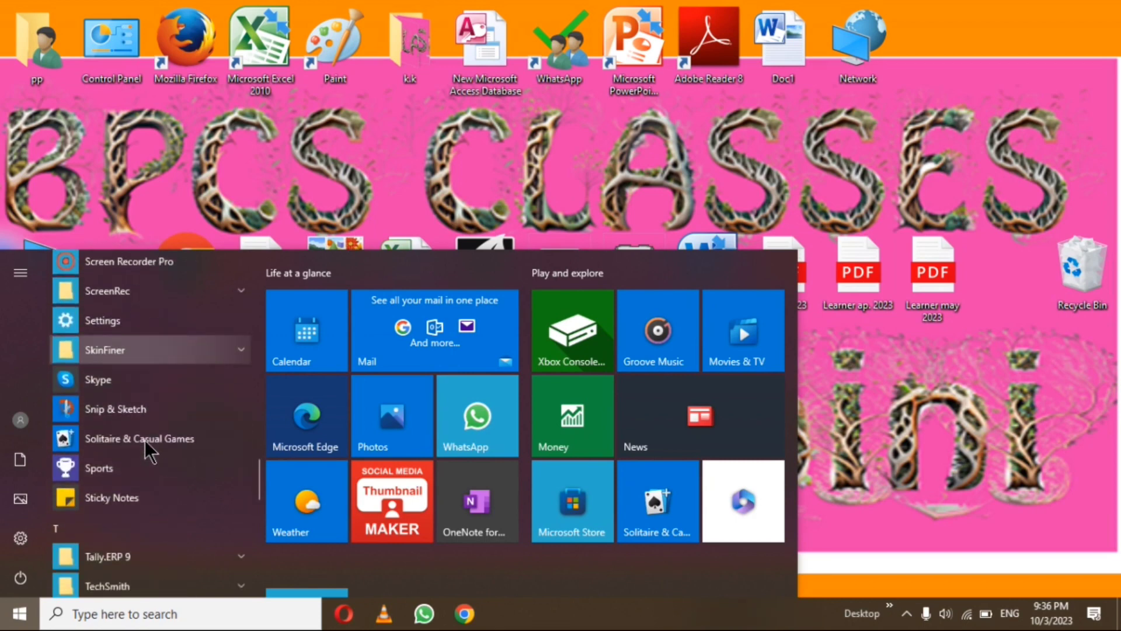
{"action": "scroll", "coordinate": [142, 440], "scroll_direction": "up", "scroll_amount": 7}
{"action": "scroll", "coordinate": [142, 440], "scroll_direction": "up", "scroll_amount": 5}
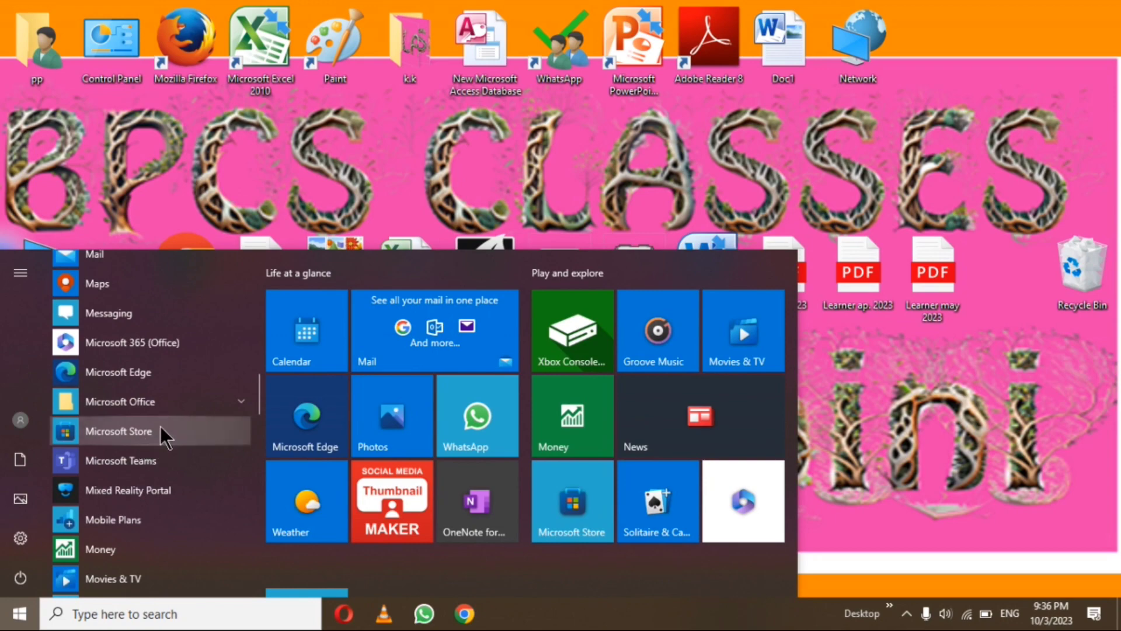
{"action": "left_click", "coordinate": [168, 404]}
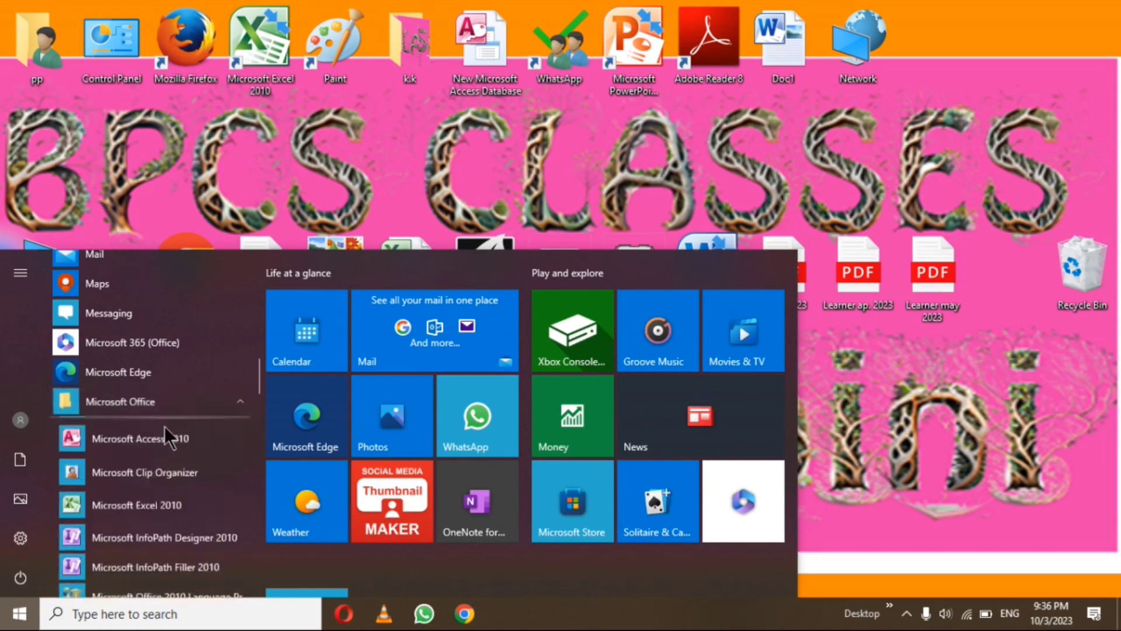
{"action": "left_click", "coordinate": [143, 510]}
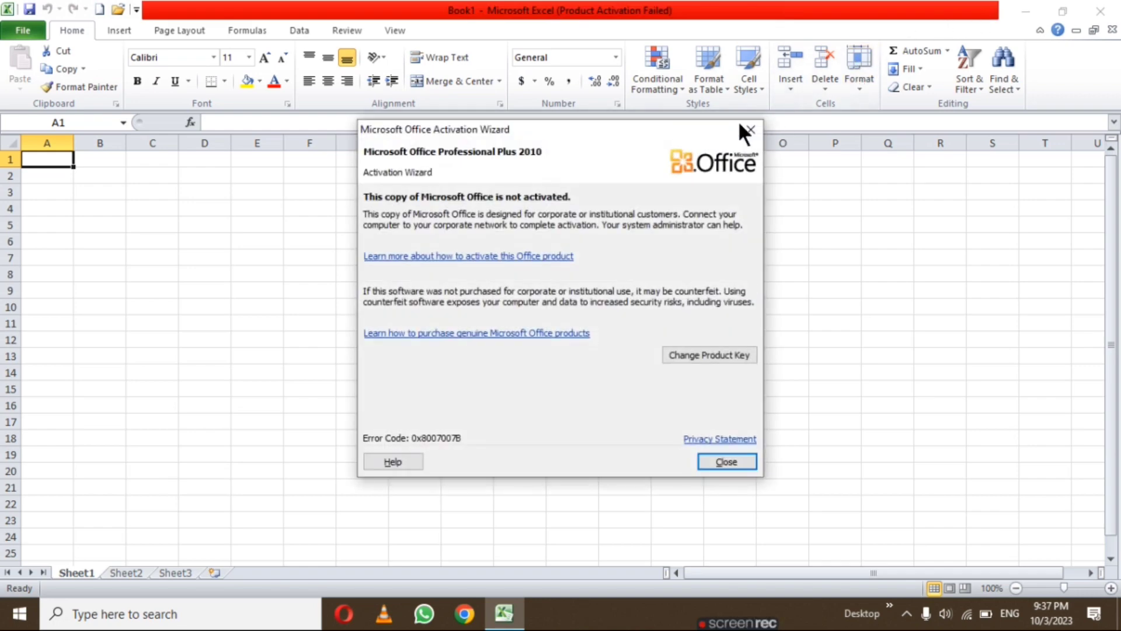
{"action": "left_click", "coordinate": [751, 128]}
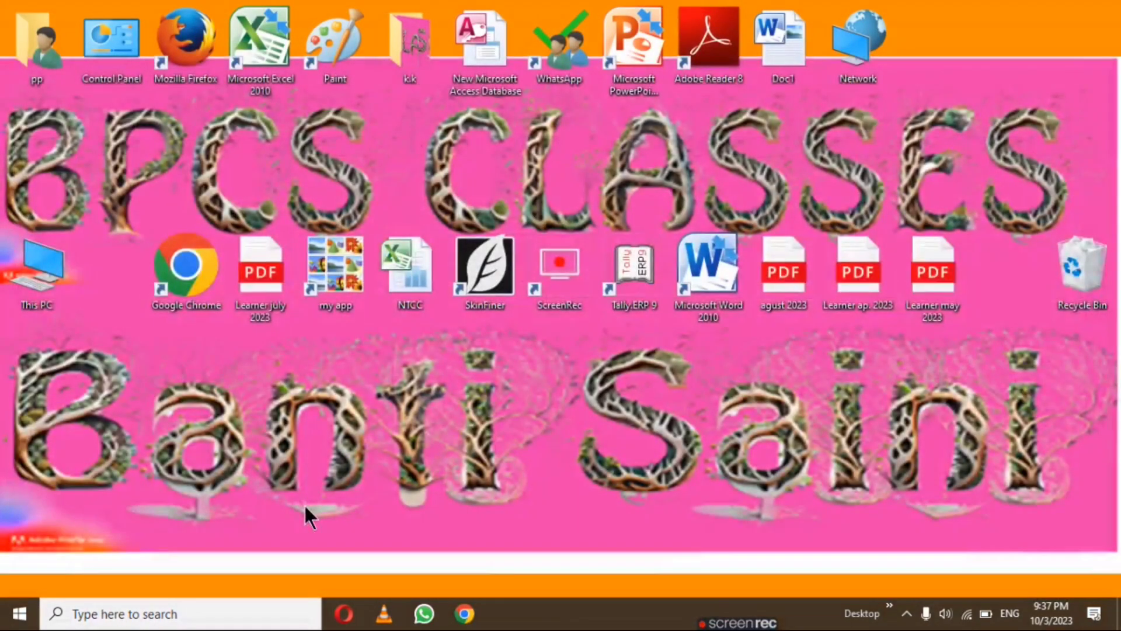
Launch Microsoft Excel with the Run command excel and close the activation wizard.
{"action": "key", "text": "super+r"}
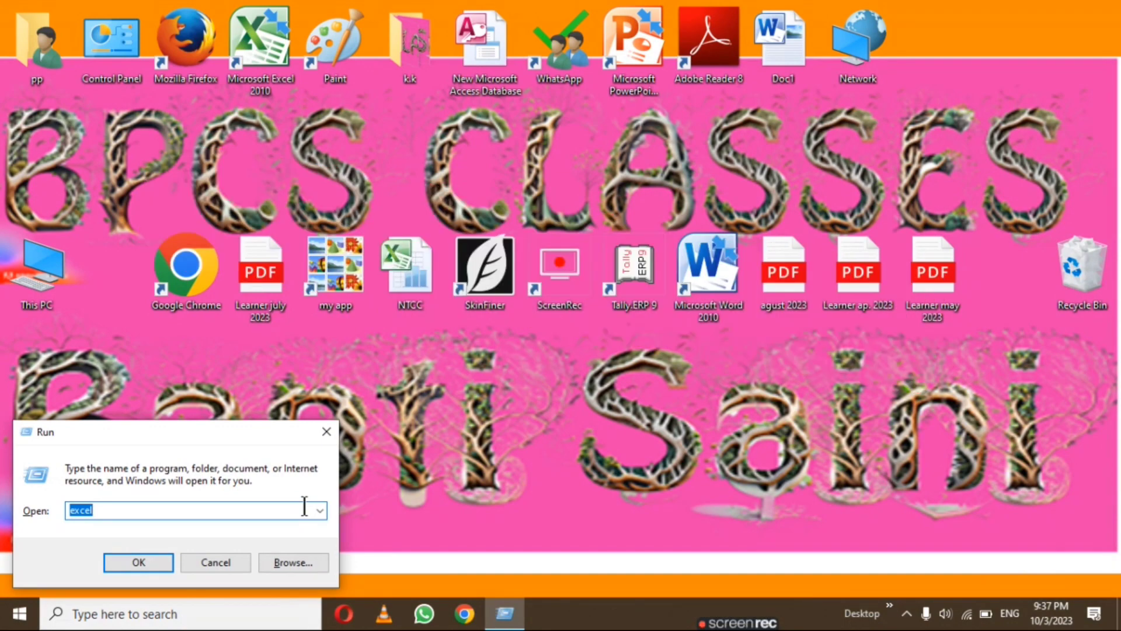
{"action": "key", "text": "Return"}
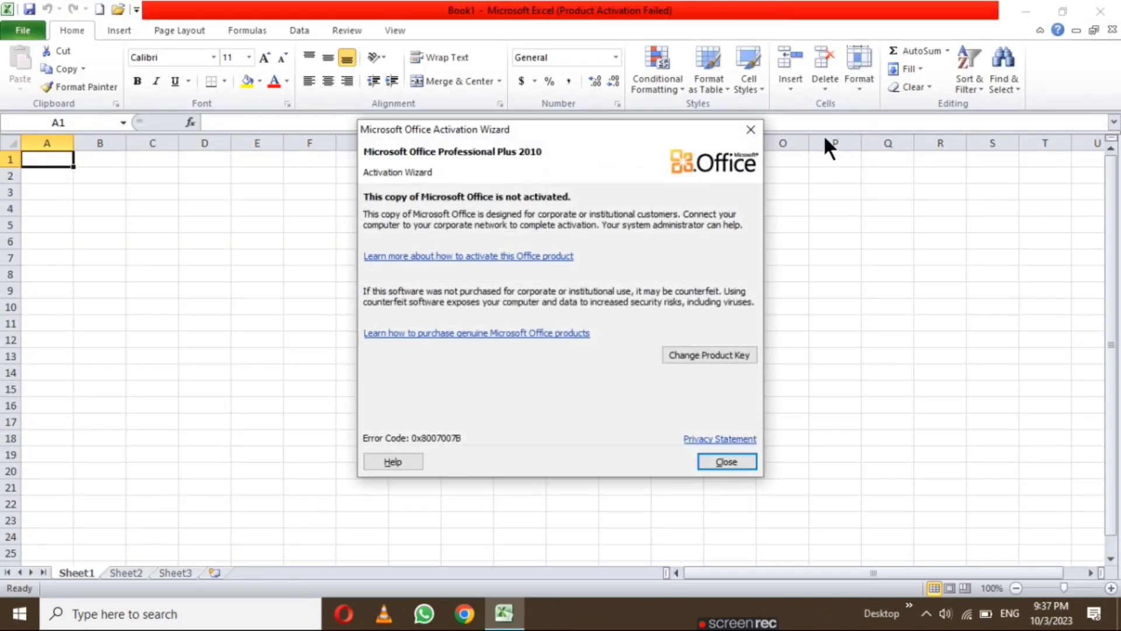
{"action": "left_click", "coordinate": [749, 131]}
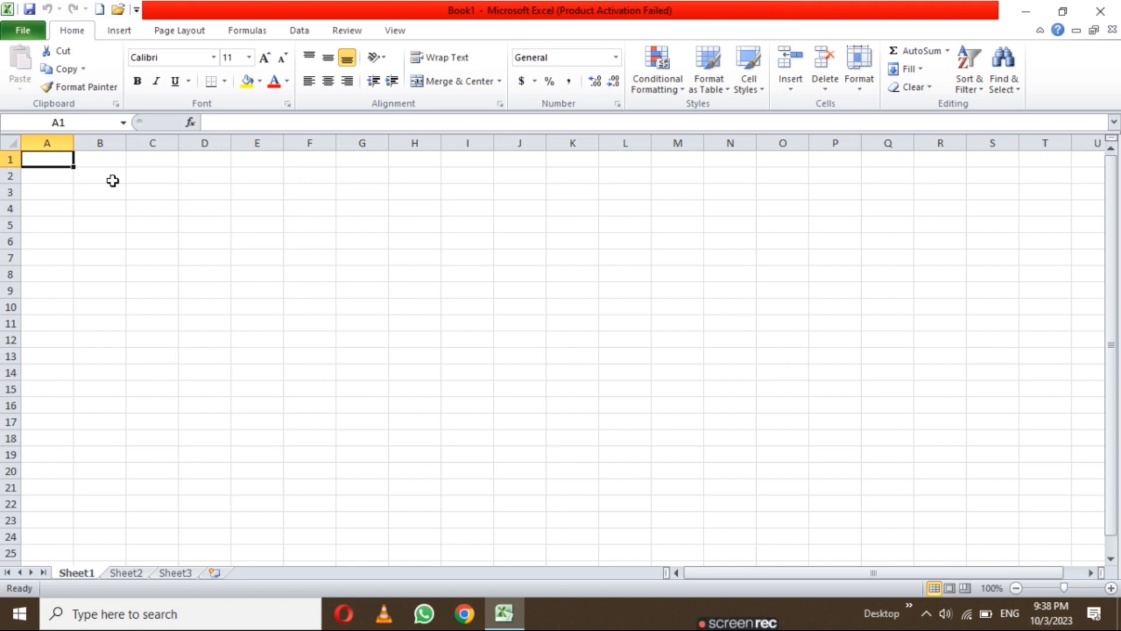
Highlight columns A, B and C one after another, then select cells D4 and A1.
{"action": "left_click", "coordinate": [55, 143]}
{"action": "left_click", "coordinate": [98, 143]}
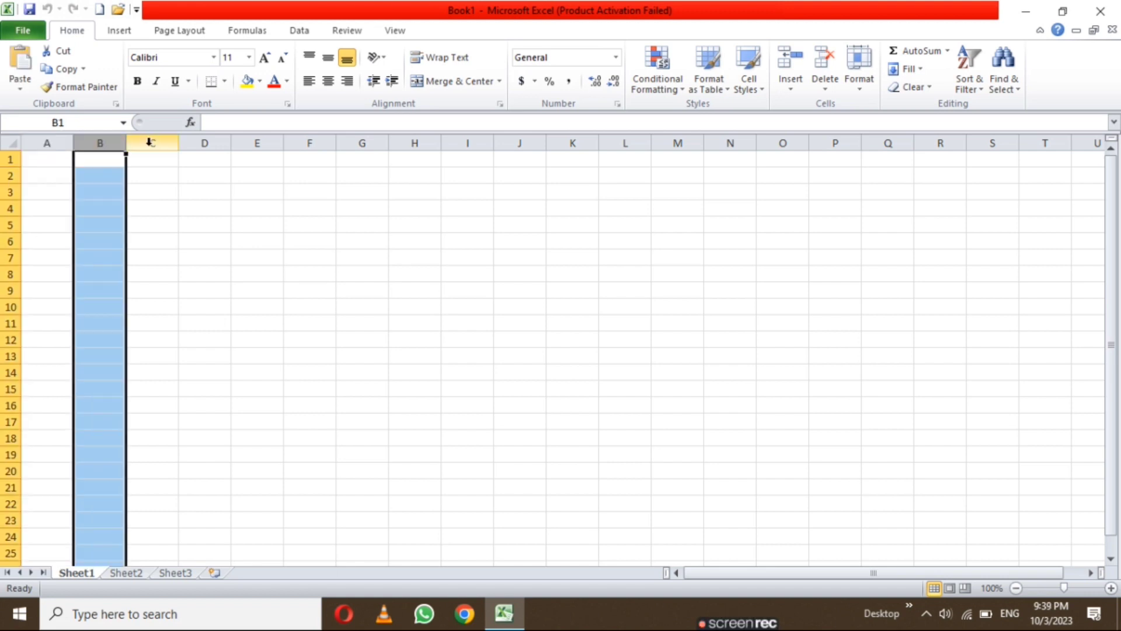
{"action": "left_click", "coordinate": [150, 142]}
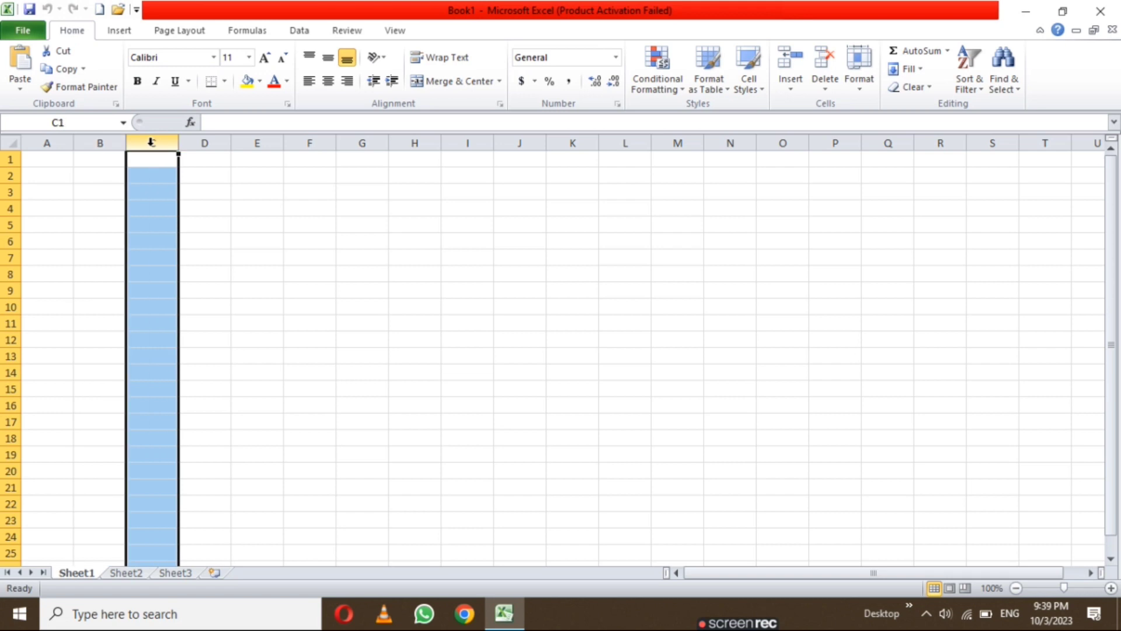
{"action": "left_click", "coordinate": [216, 209]}
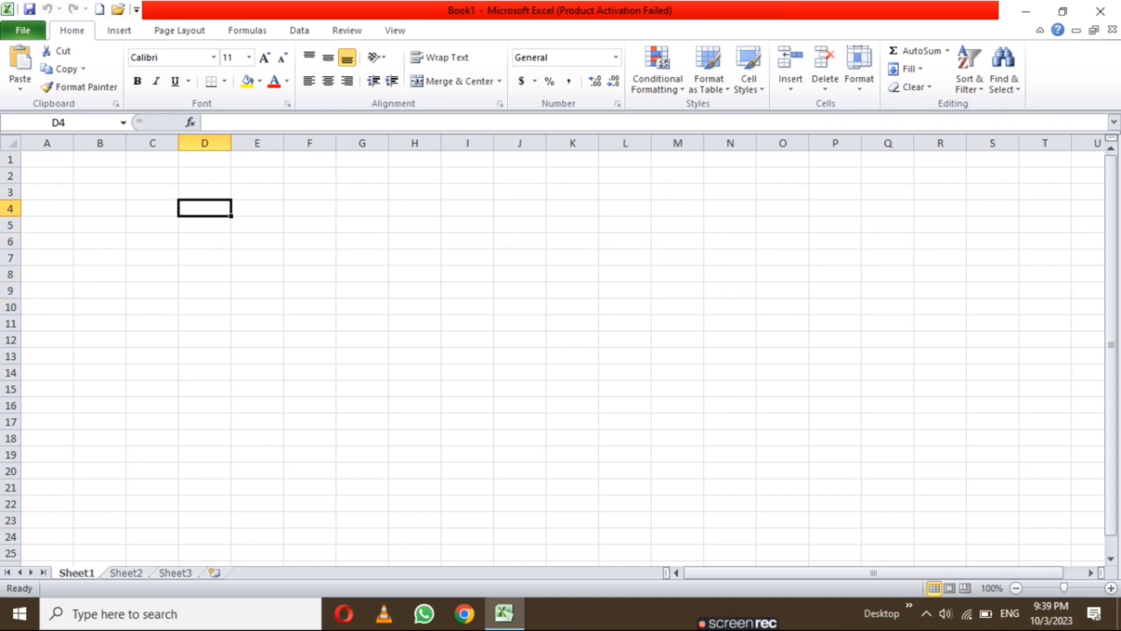
{"action": "left_click", "coordinate": [62, 159]}
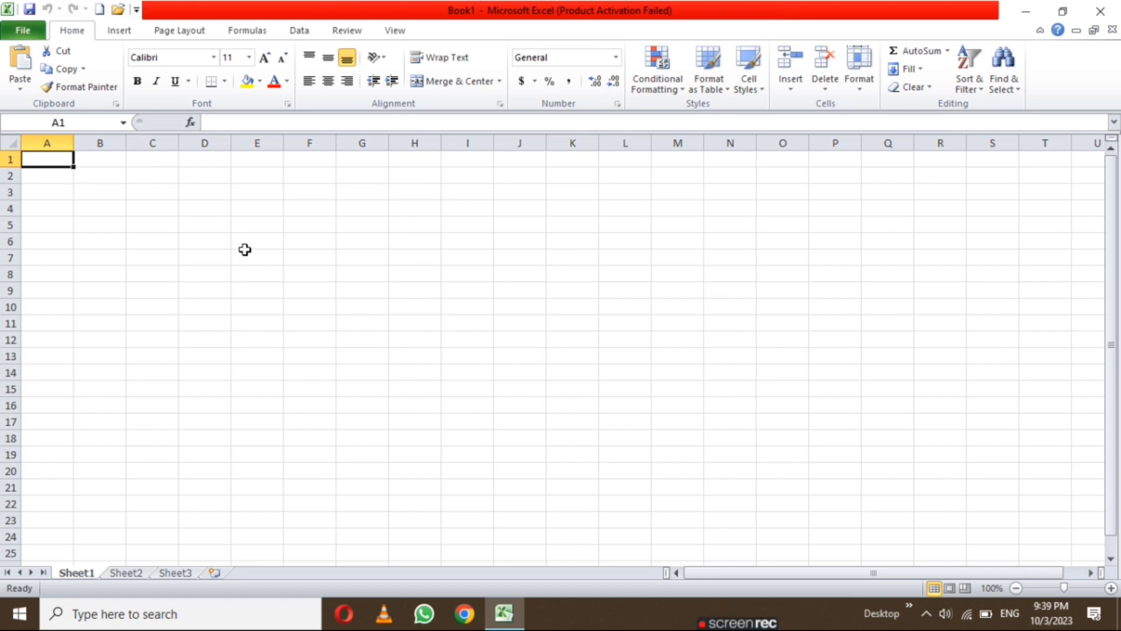
Enter XFD in cell E8 and 16384 beside it in F8.
{"action": "left_click", "coordinate": [244, 273]}
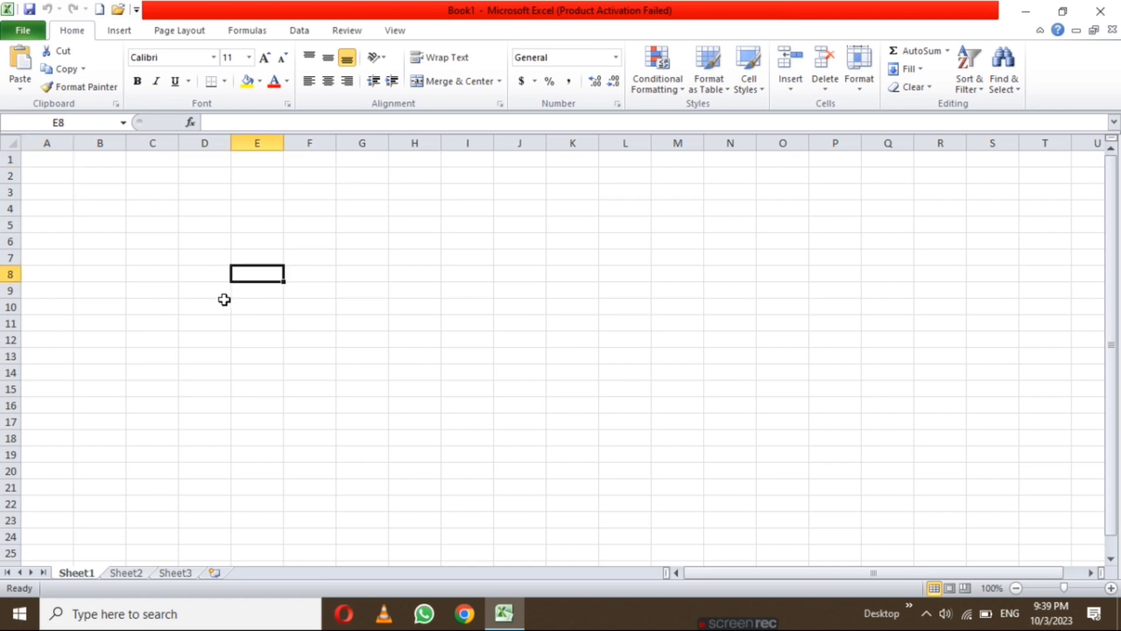
{"action": "type", "text": "XFD"}
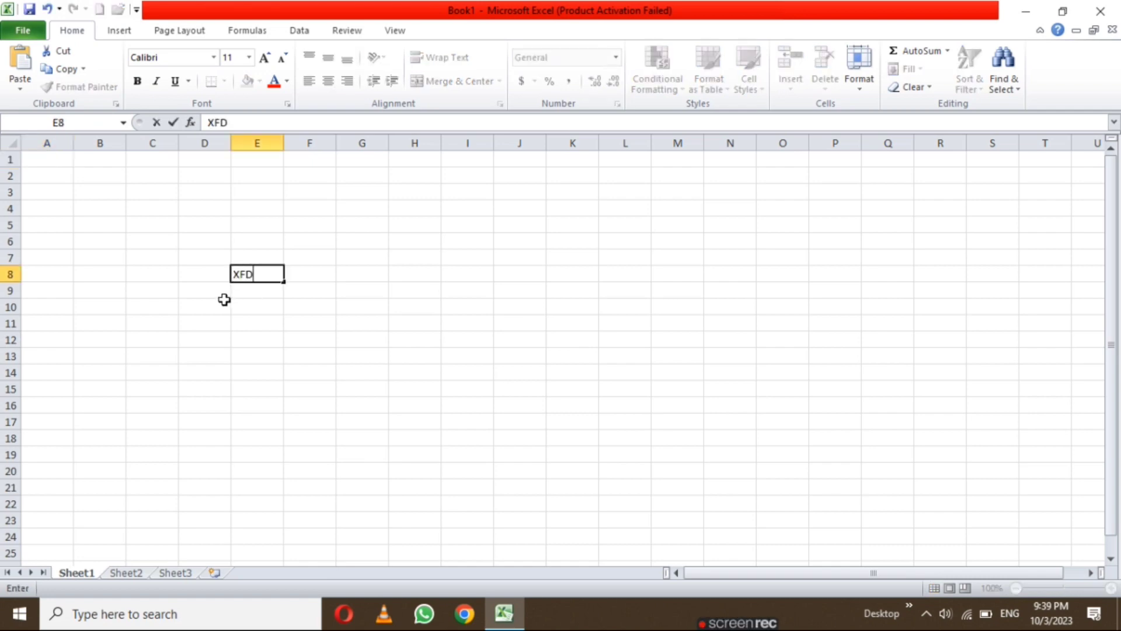
{"action": "key", "text": "Tab"}
{"action": "type", "text": "168"}
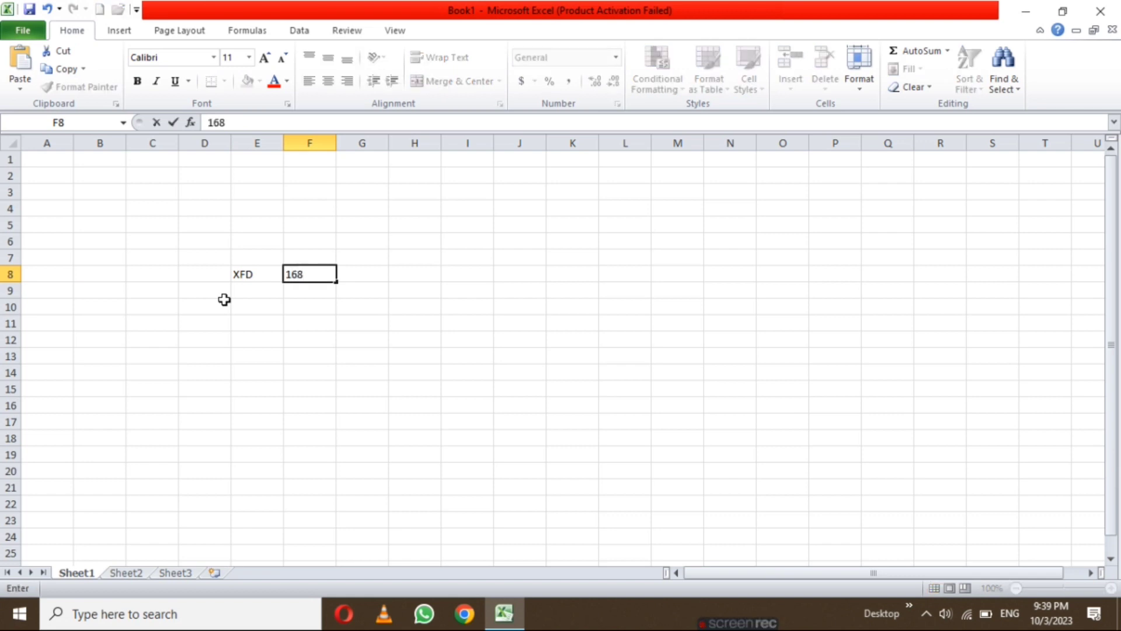
{"action": "key", "text": "BackSpace"}
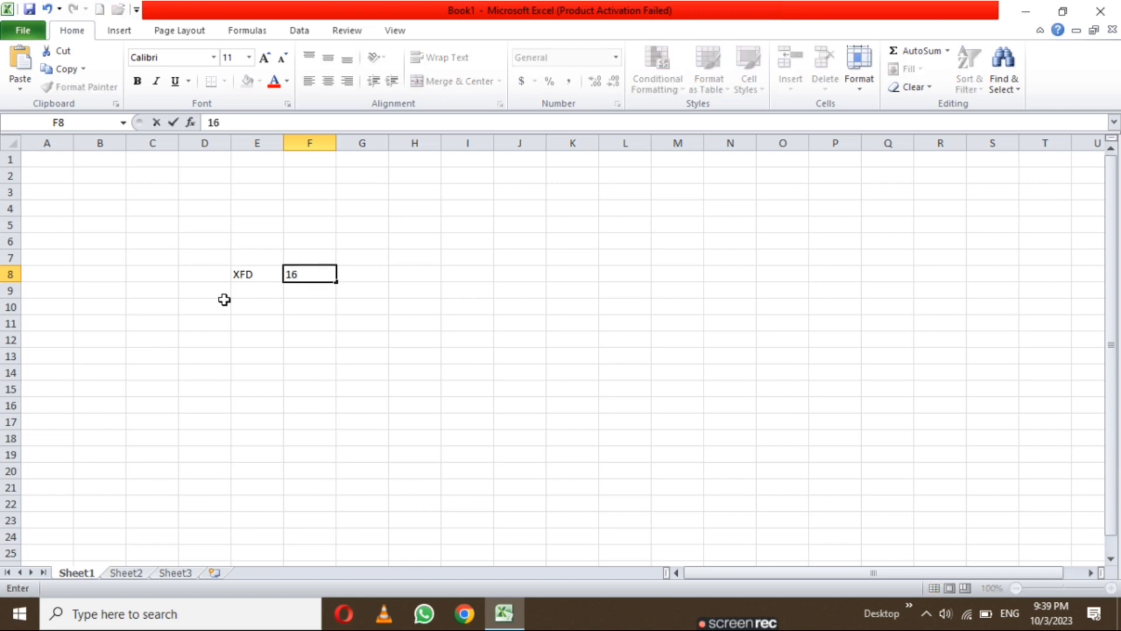
{"action": "type", "text": "384"}
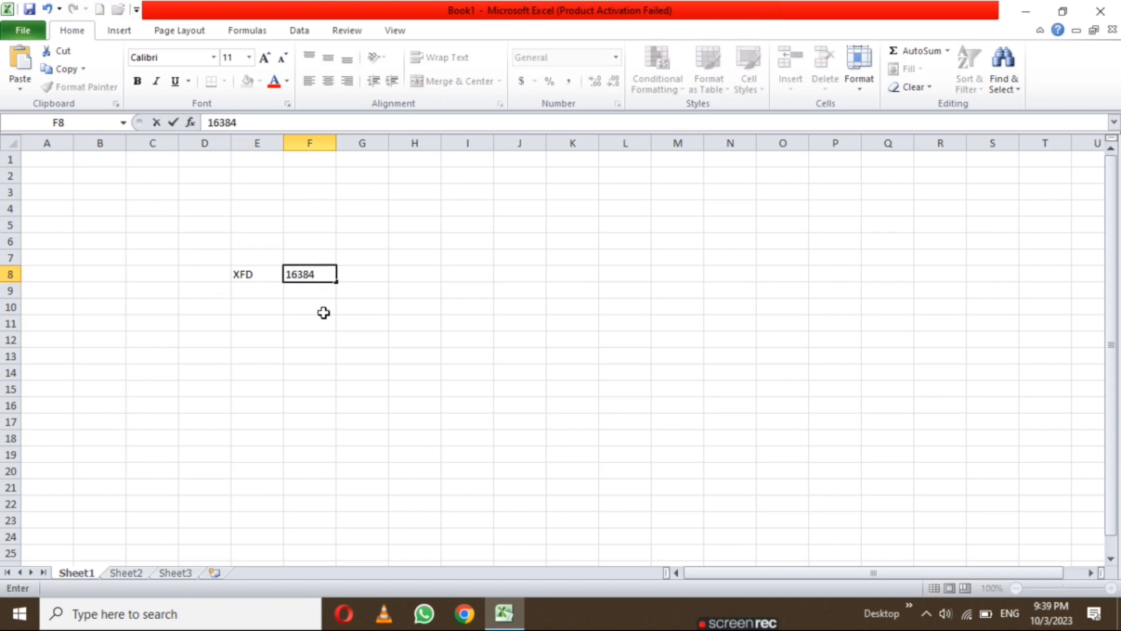
Enter IV in cell E9 and 256 beside it in F9.
{"action": "left_click", "coordinate": [253, 290]}
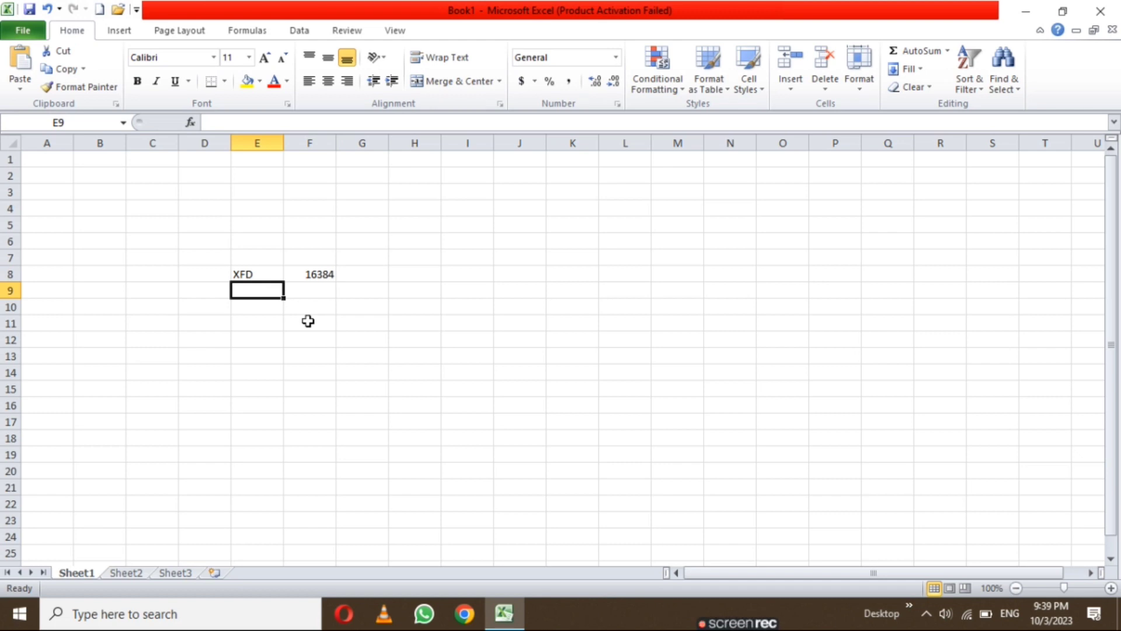
{"action": "type", "text": "IV"}
{"action": "key", "text": "Tab"}
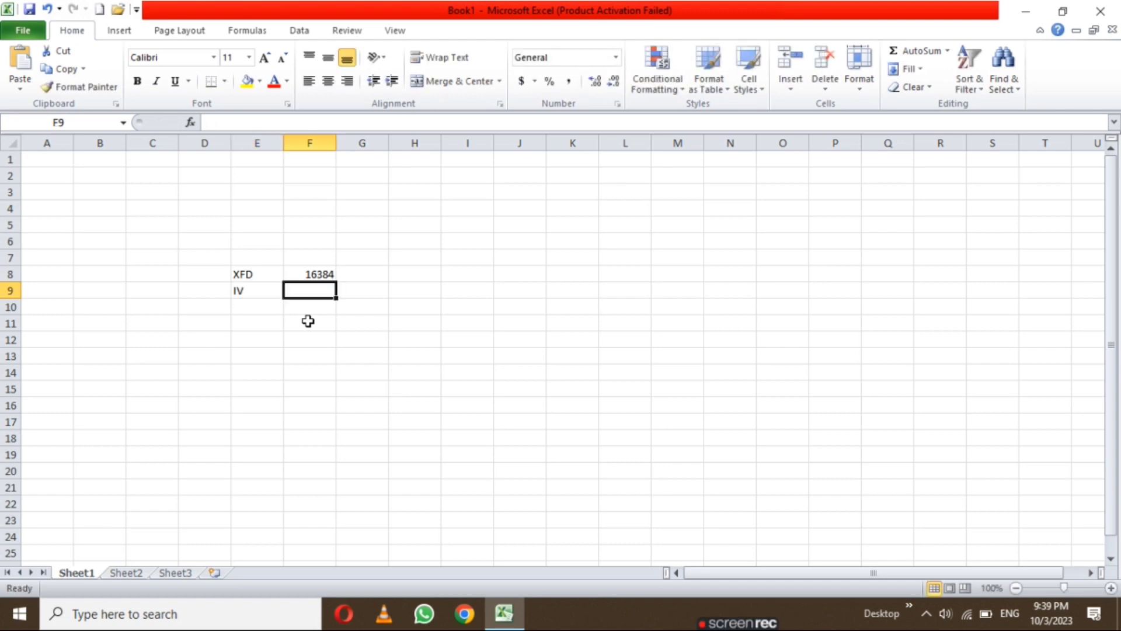
{"action": "type", "text": "256"}
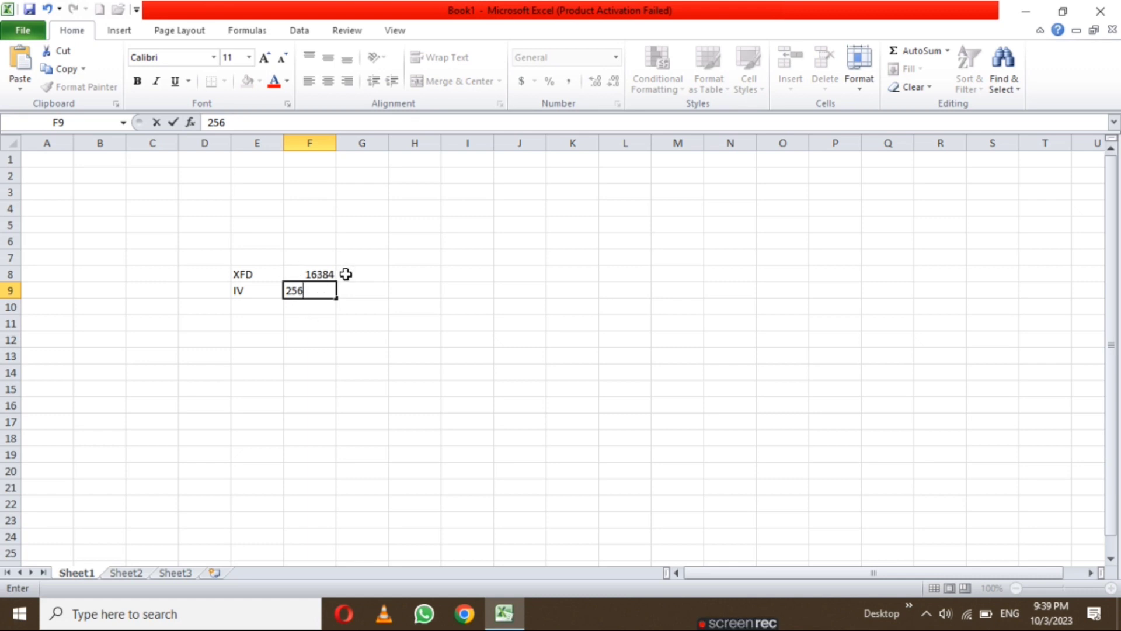
Fill cells G8 to J8 with the version years 2007, 2010, 2013 and 2019.
{"action": "left_click", "coordinate": [346, 274]}
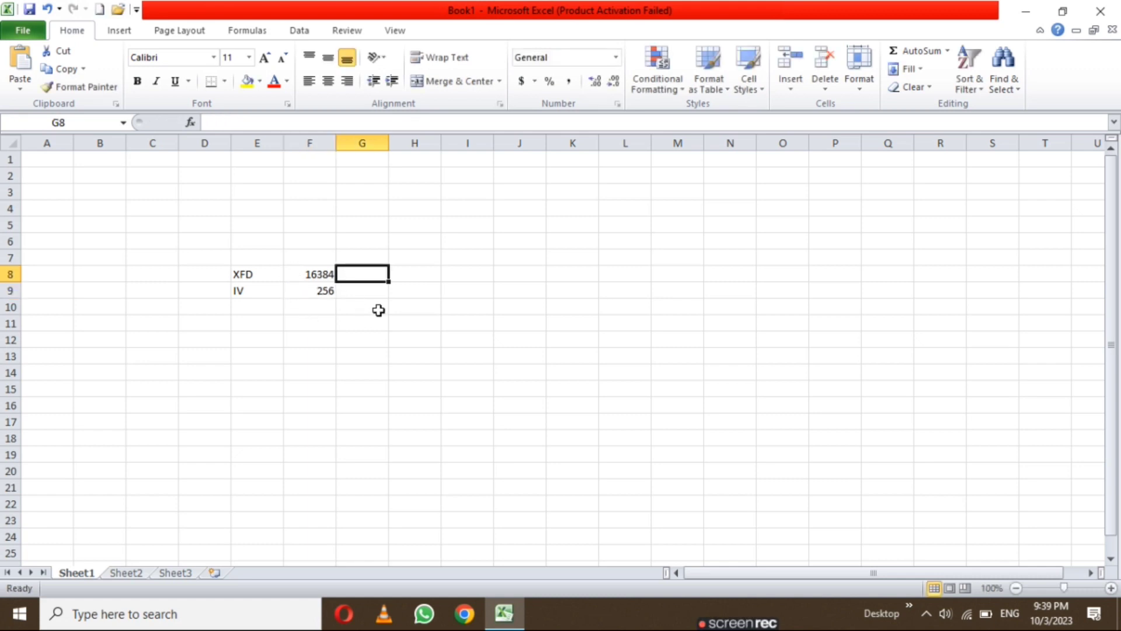
{"action": "type", "text": "2007"}
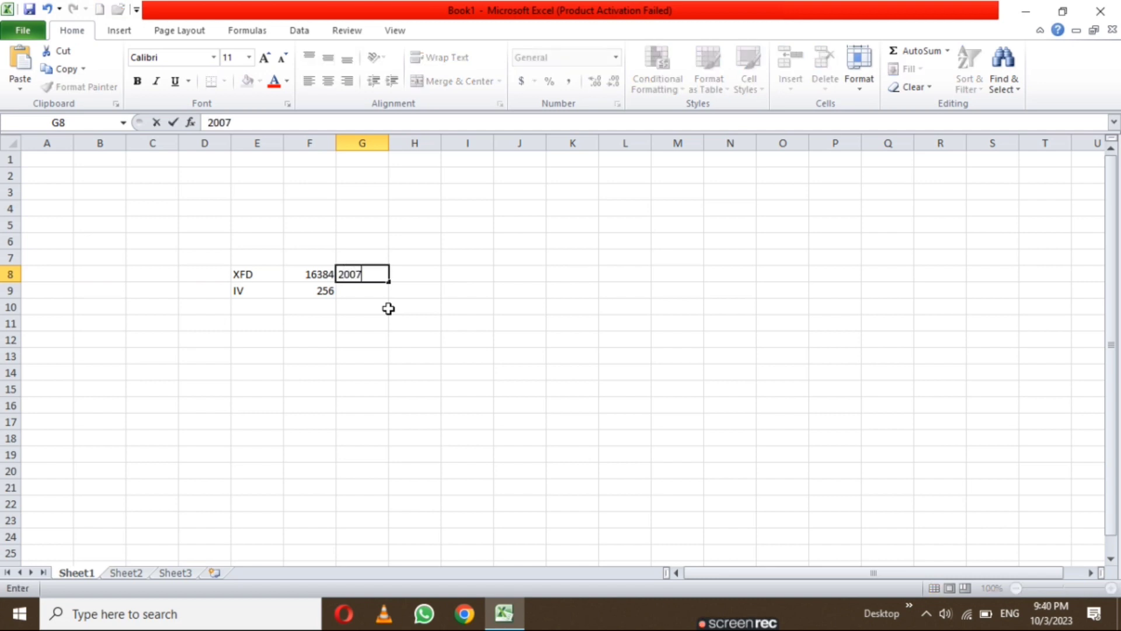
{"action": "key", "text": "Tab"}
{"action": "type", "text": "2"}
{"action": "key", "text": "Tab"}
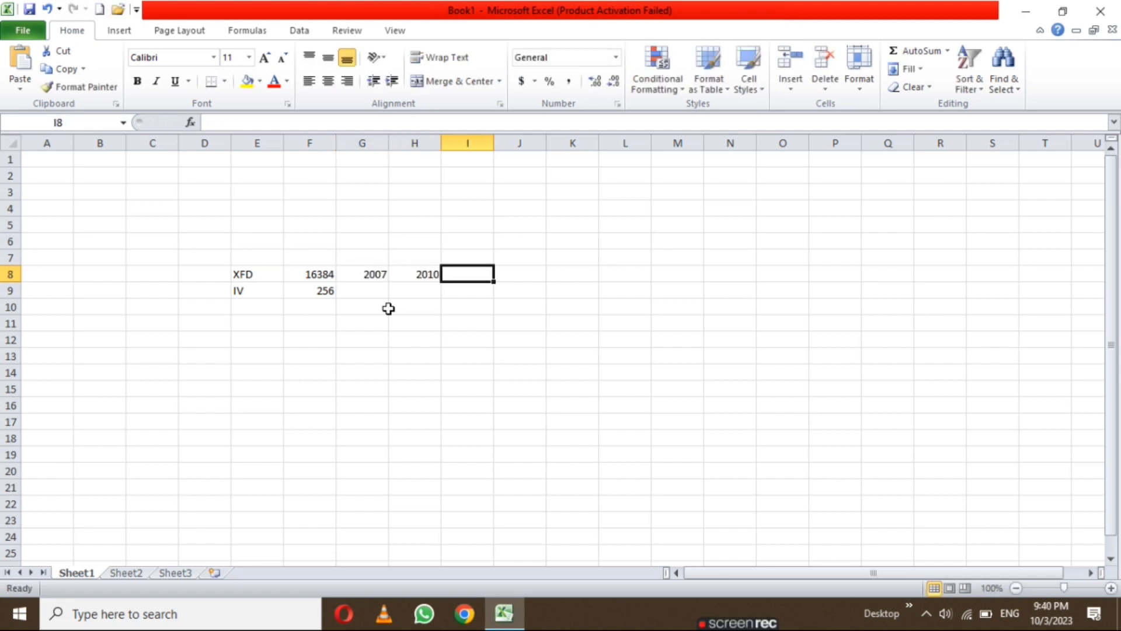
{"action": "type", "text": "2013"}
{"action": "key", "text": "Tab"}
{"action": "key", "text": "Down"}
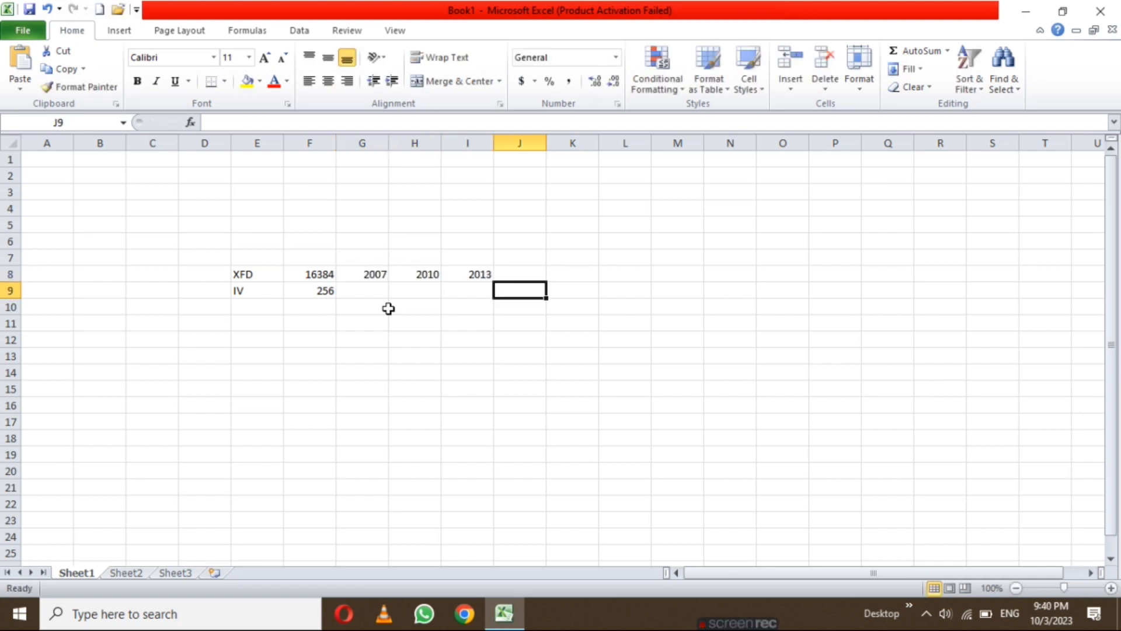
{"action": "key", "text": "Up"}
{"action": "type", "text": "2019"}
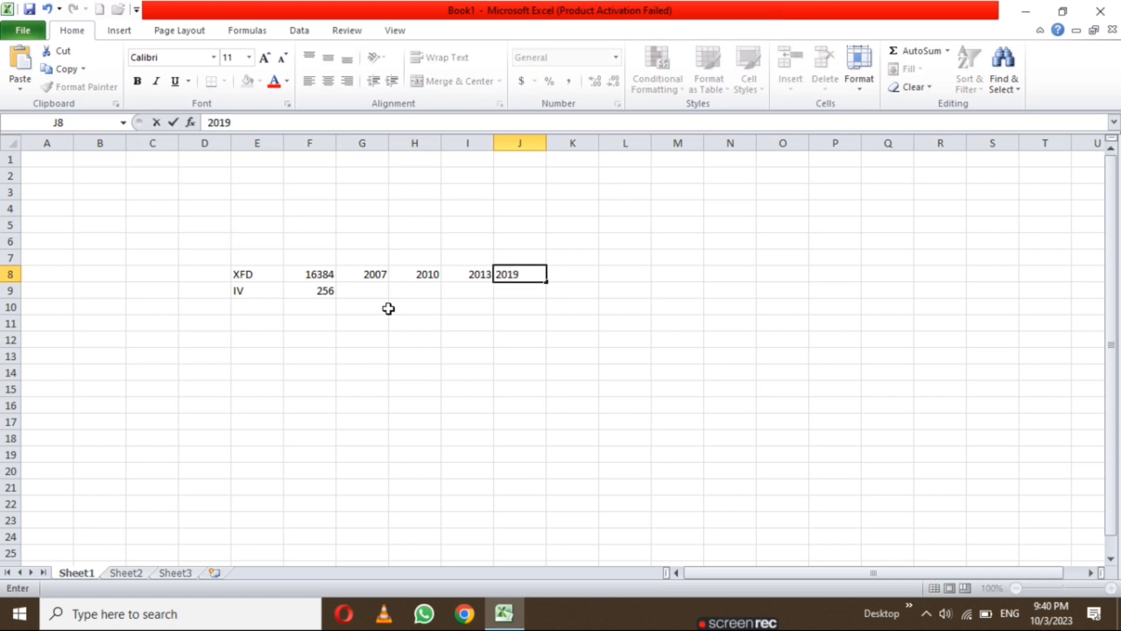
{"action": "key", "text": "Return"}
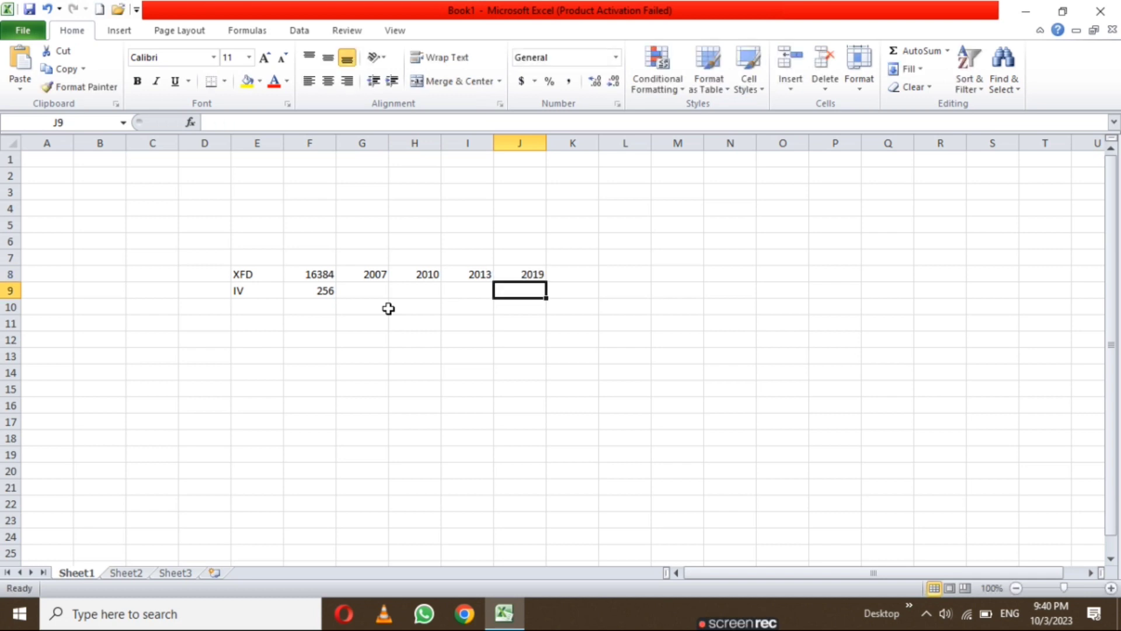
Enter the version years 2000 in cell G9 and 2003 in cell H9.
{"action": "key", "text": "Left"}
{"action": "key", "text": "Left"}
{"action": "key", "text": "Left"}
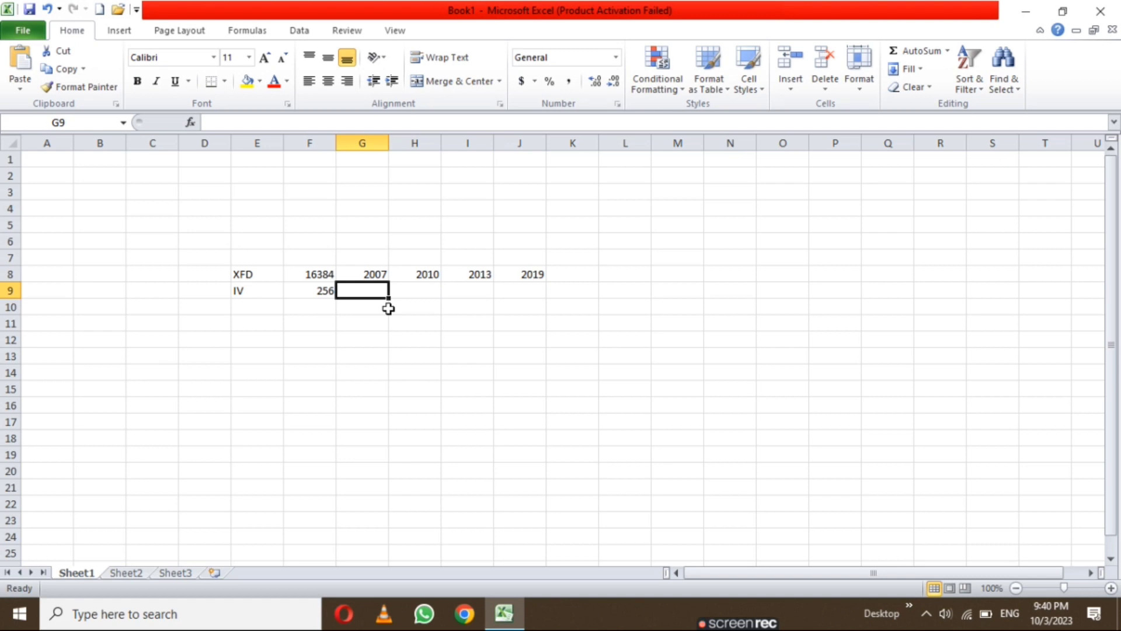
{"action": "type", "text": "2000"}
{"action": "key", "text": "Right"}
{"action": "type", "text": "2003"}
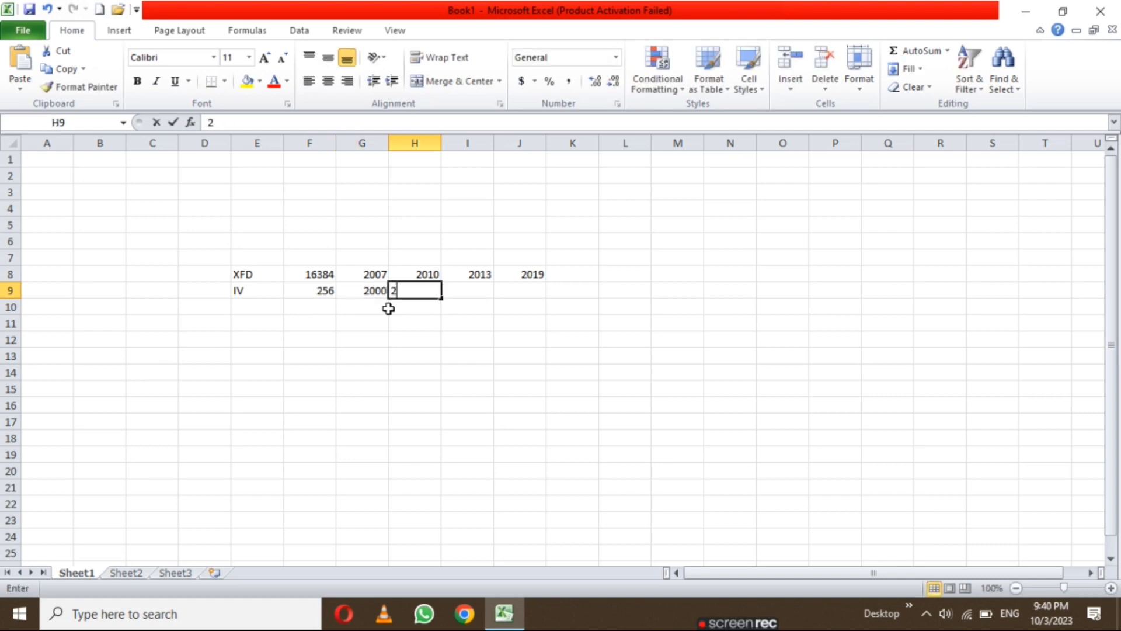
Enter 65536 in cell I9 and the label ROW beside it in J9.
{"action": "key", "text": "Right"}
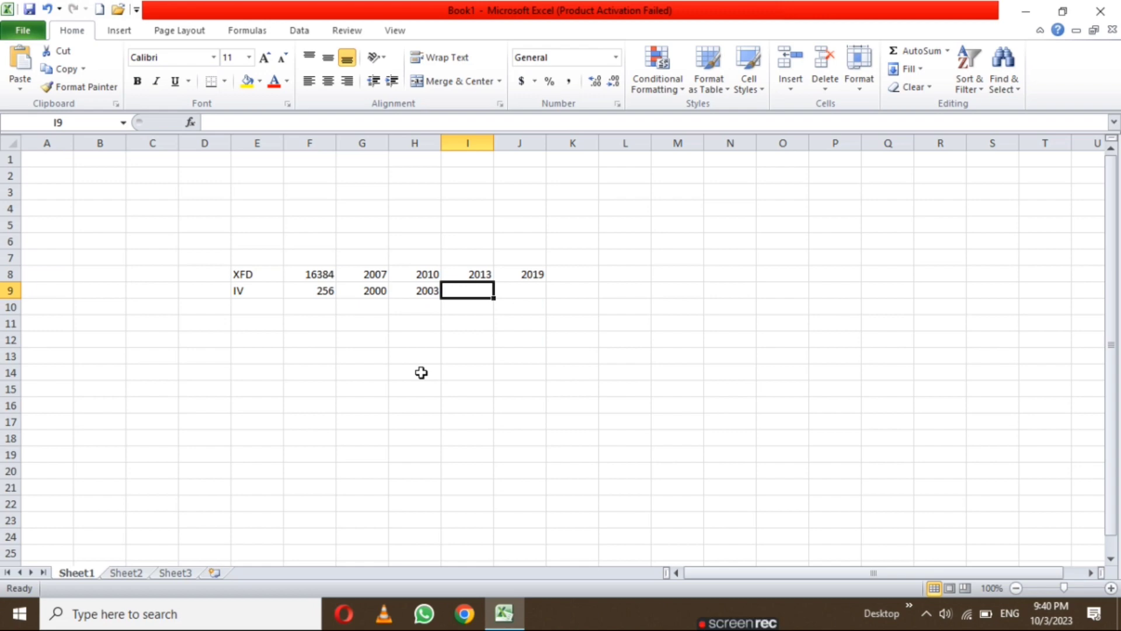
{"action": "type", "text": "65"}
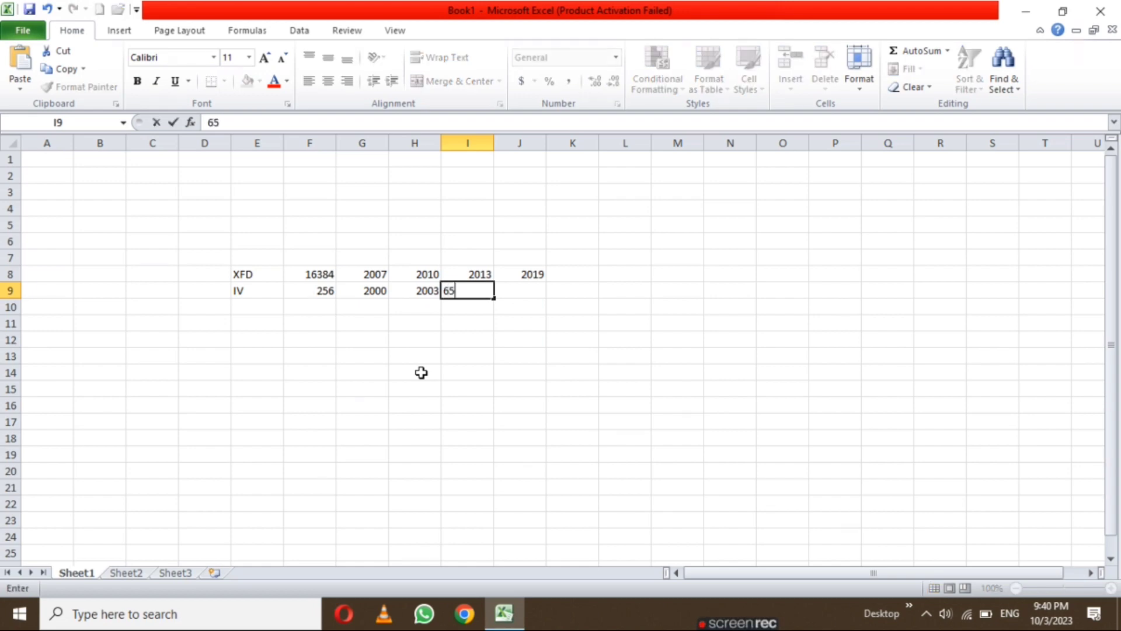
{"action": "type", "text": "536"}
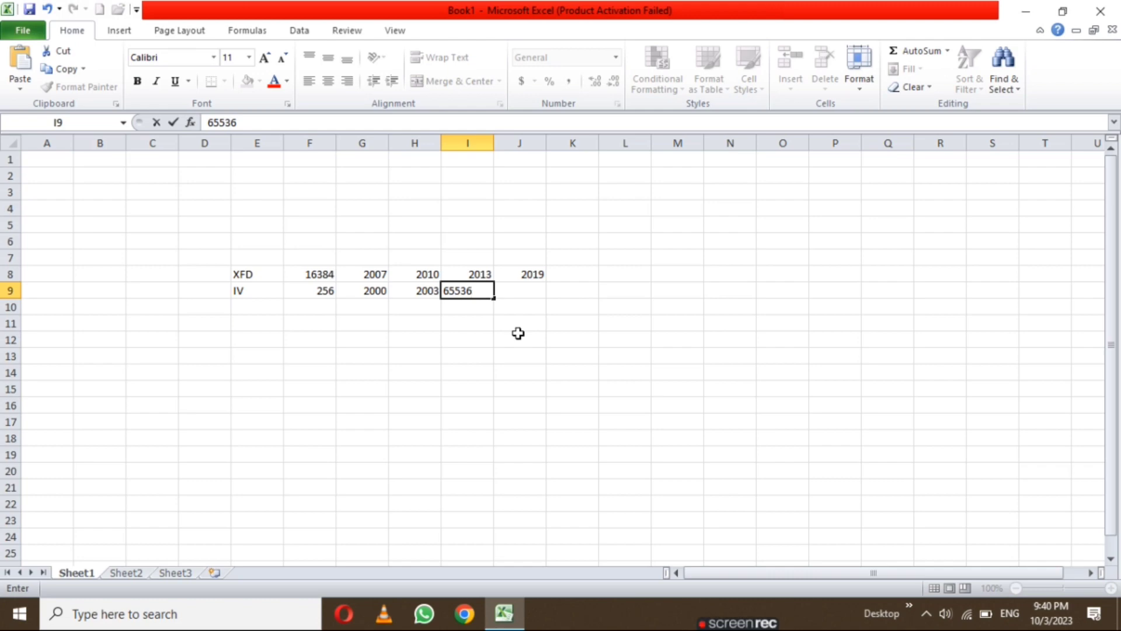
{"action": "key", "text": "Tab"}
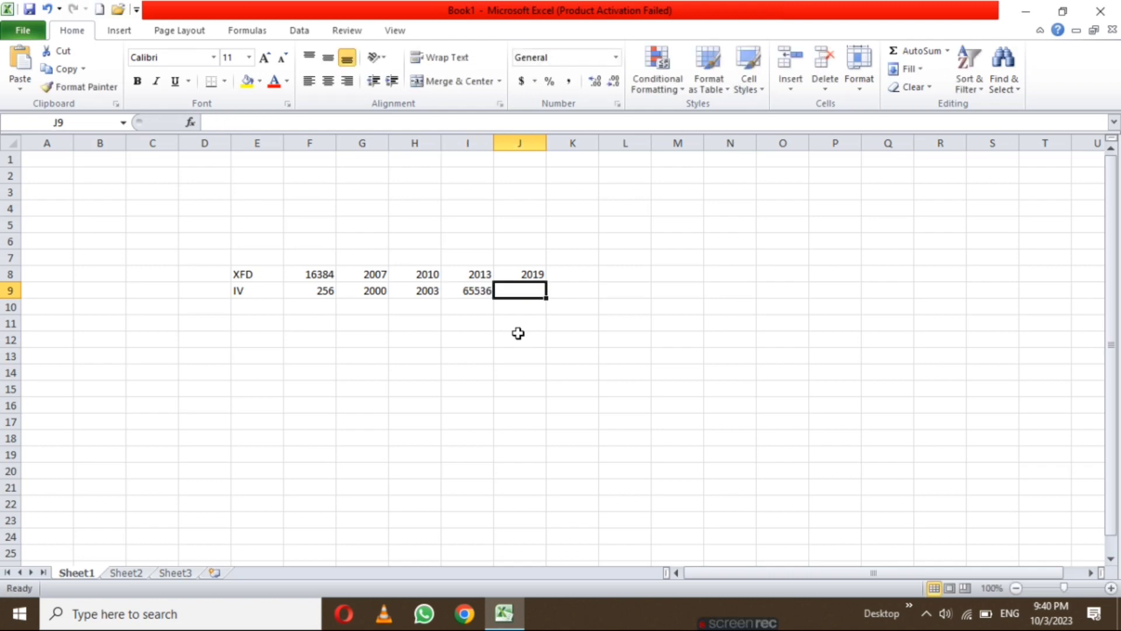
{"action": "type", "text": "ROW"}
{"action": "left_click", "coordinate": [500, 326]}
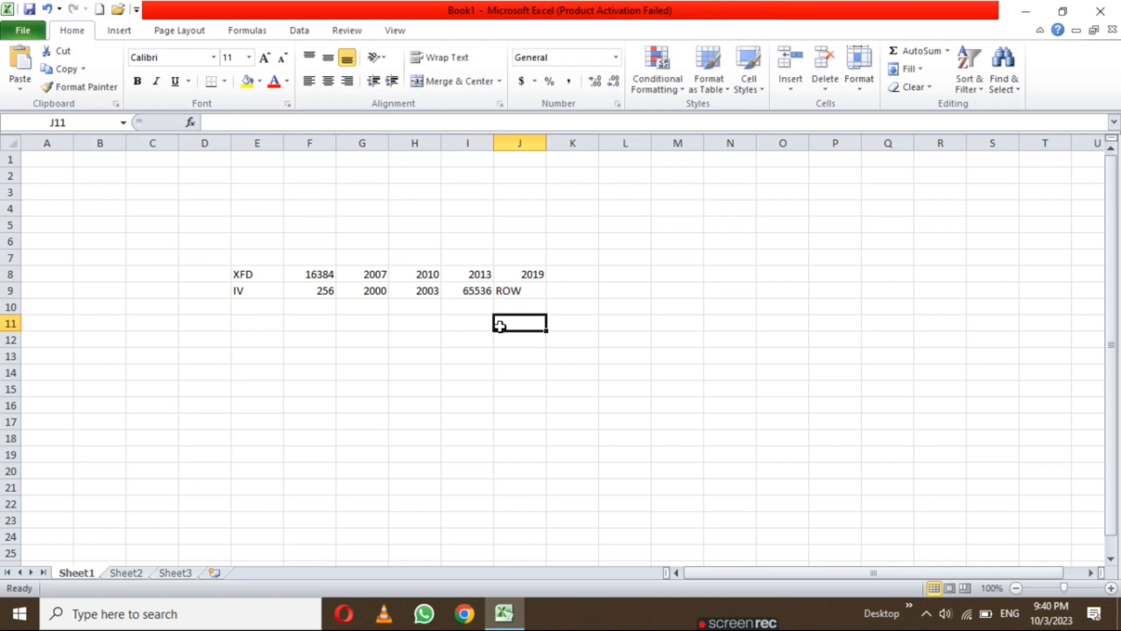
Enter the row count 1048576 in cell K8.
{"action": "left_click", "coordinate": [585, 278]}
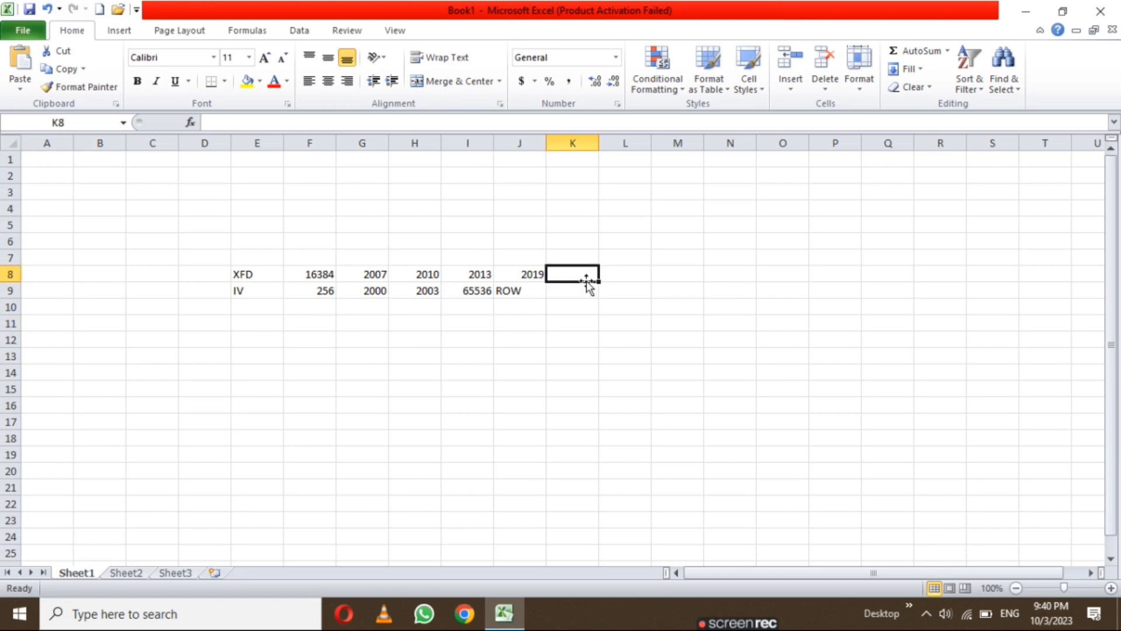
{"action": "type", "text": "1"}
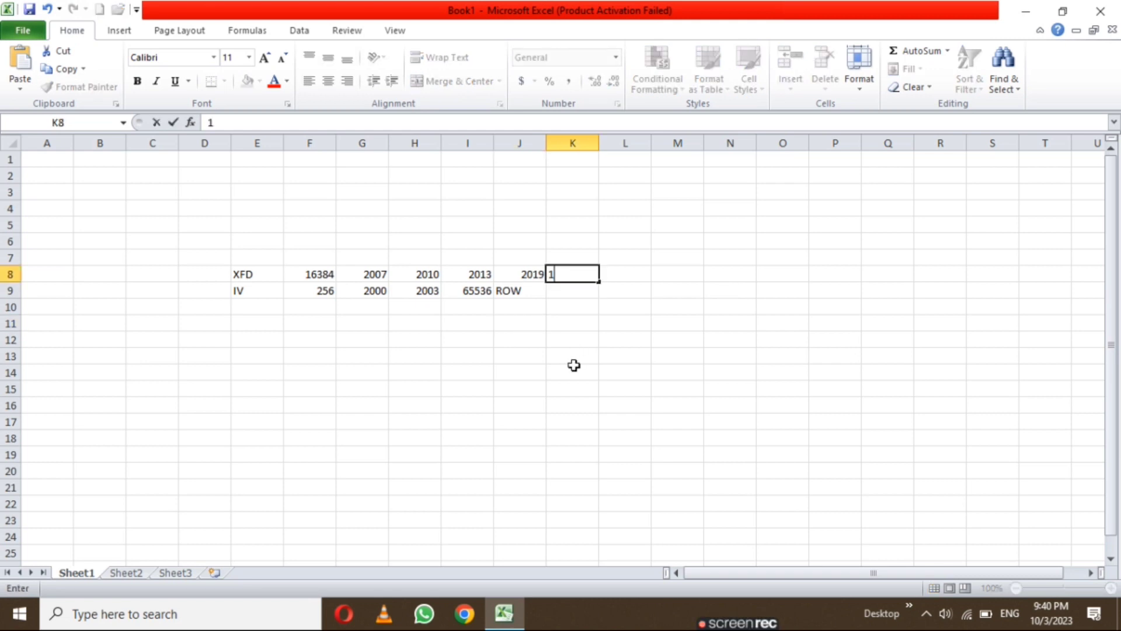
{"action": "type", "text": "048576"}
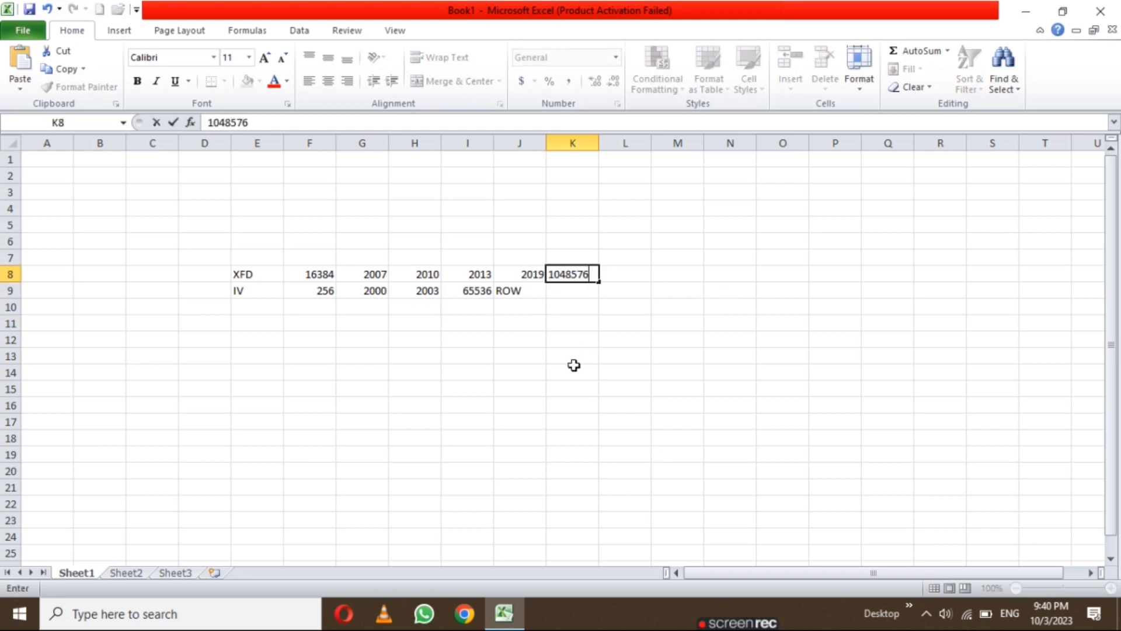
{"action": "left_click", "coordinate": [586, 330]}
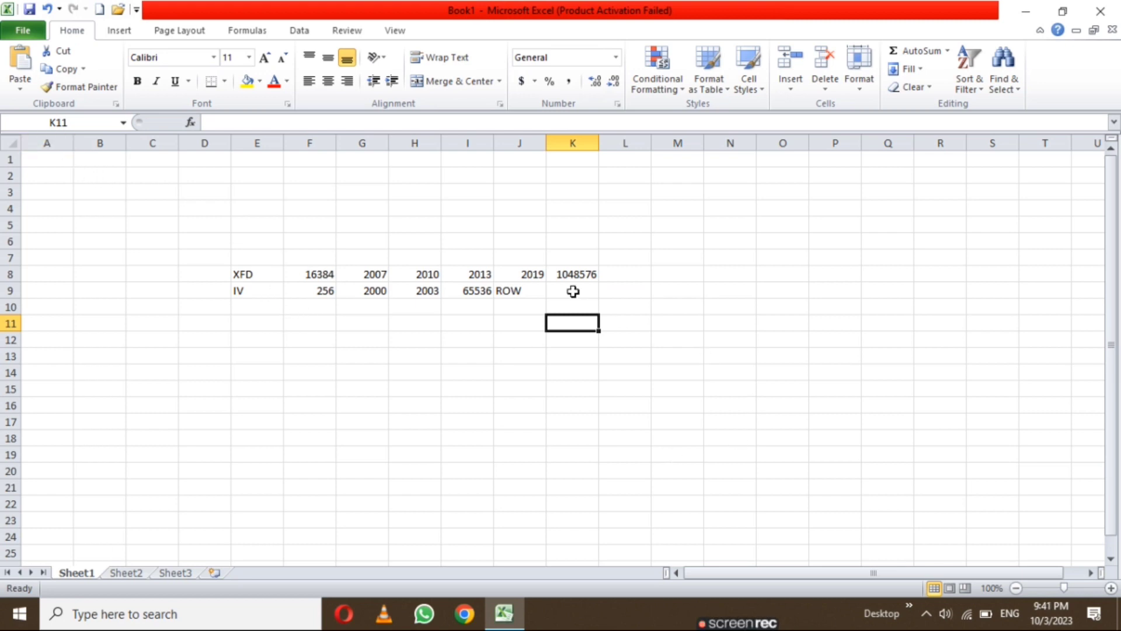
Enter XFD1048576 in cell M8 and widen column M to fit the text.
{"action": "left_click", "coordinate": [664, 273]}
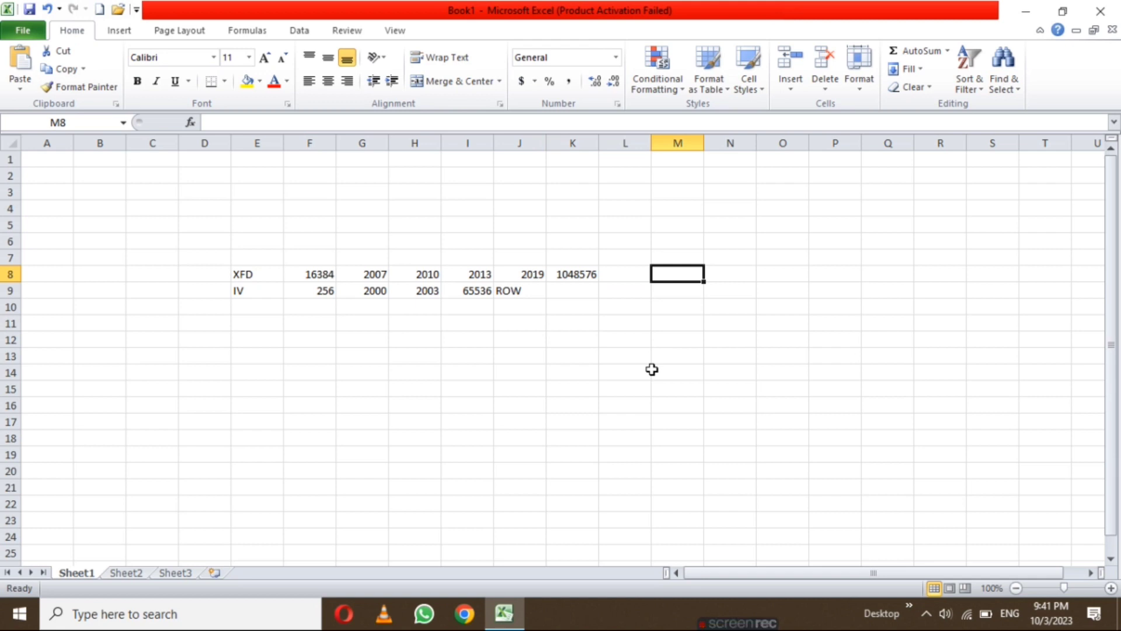
{"action": "type", "text": "XFD10"}
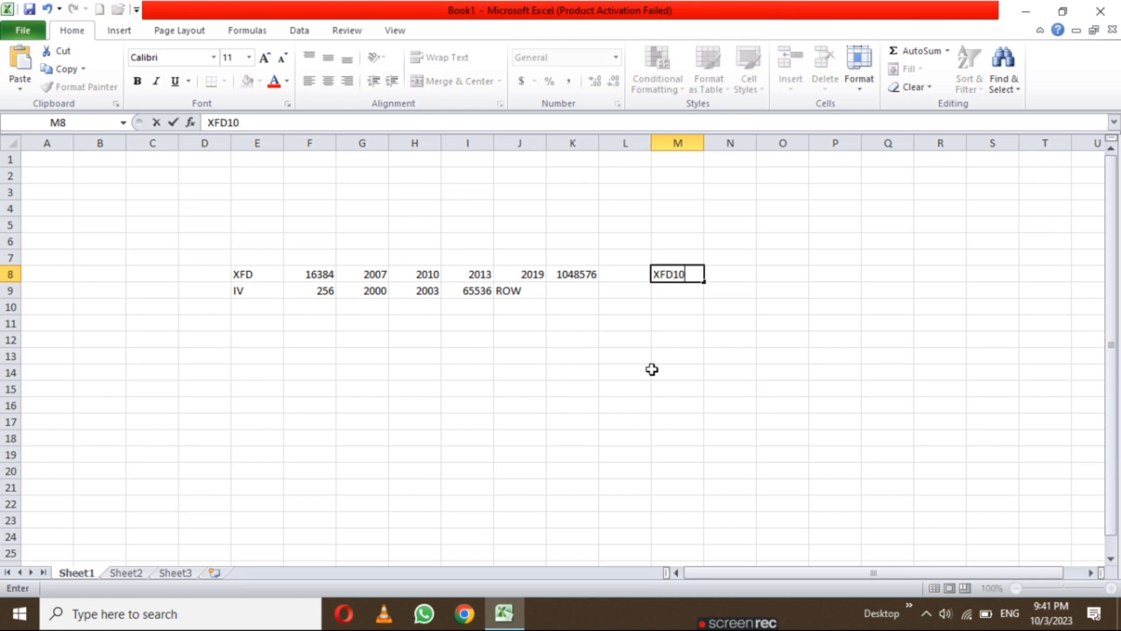
{"action": "type", "text": "48576"}
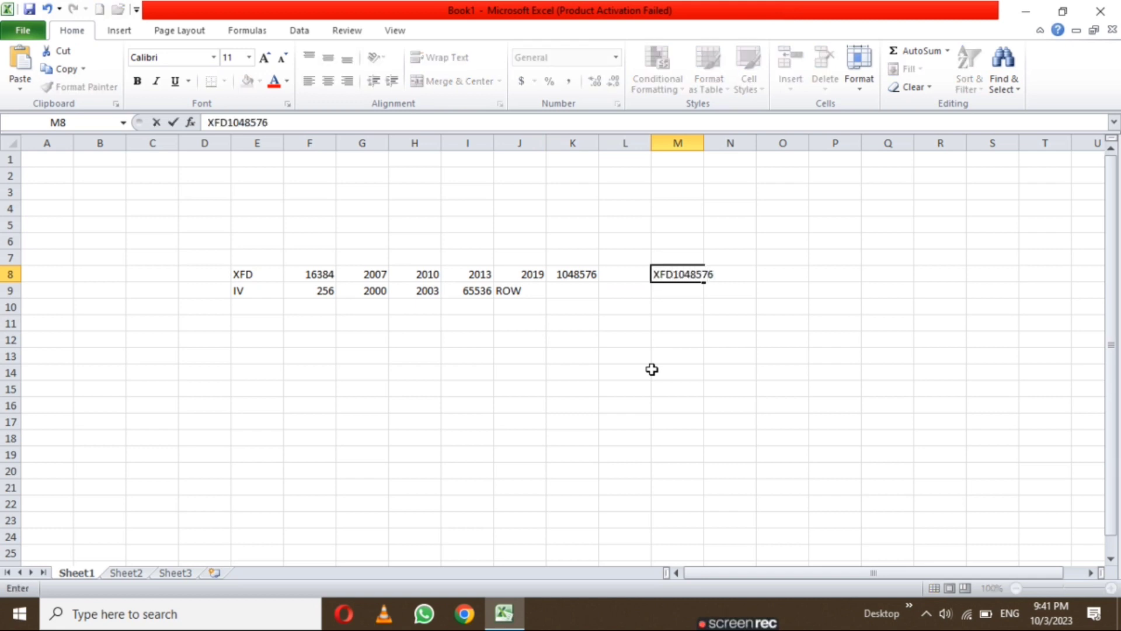
{"action": "left_click", "coordinate": [730, 356]}
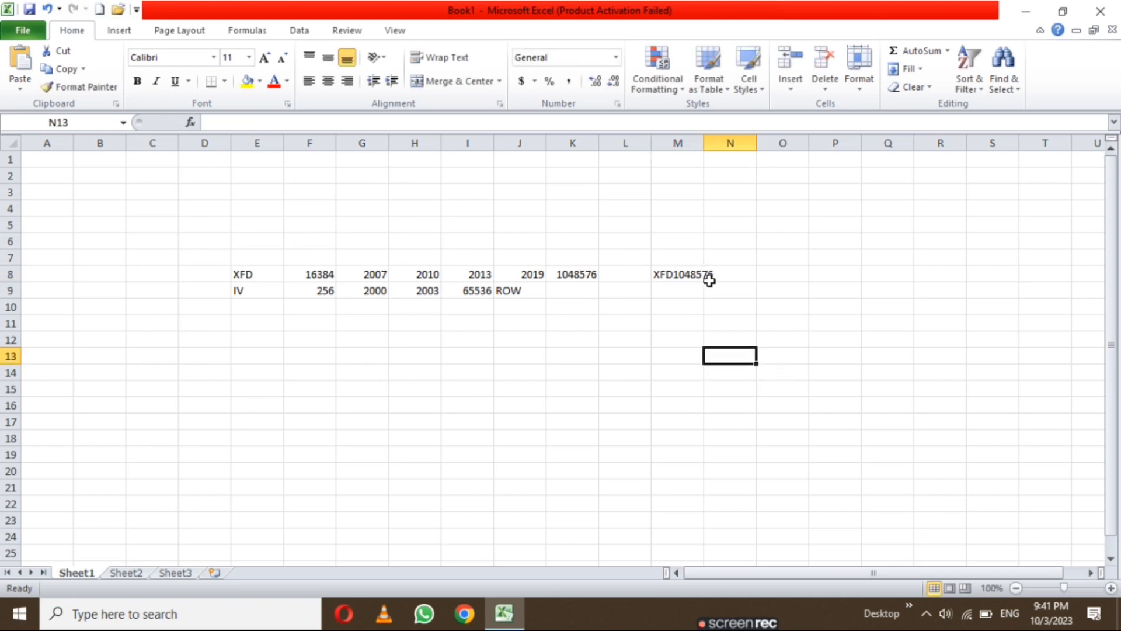
{"action": "left_click_drag", "start_coordinate": [706, 142], "coordinate": [718, 142]}
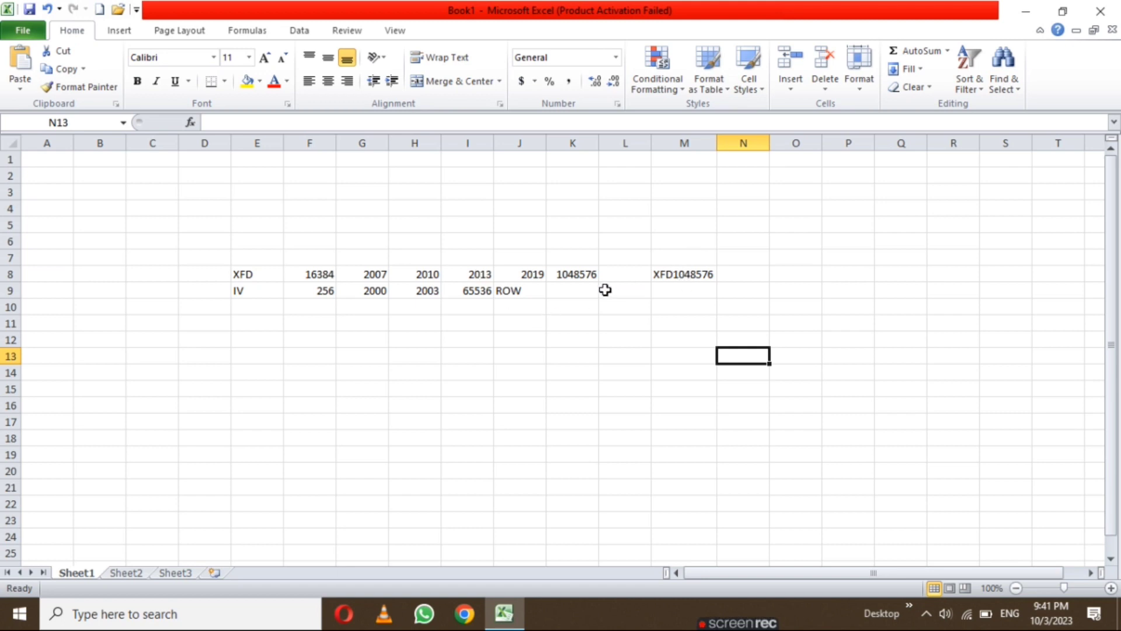
Enter IV256 in cell M9, below the XFD1048576 entry.
{"action": "left_click", "coordinate": [676, 292]}
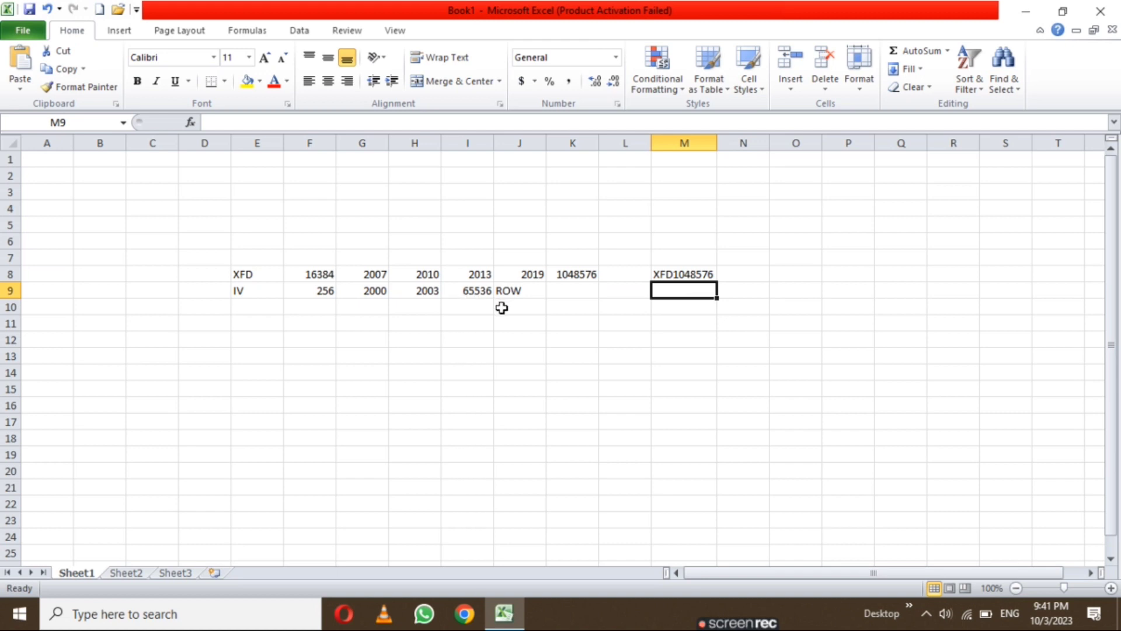
{"action": "type", "text": "IV"}
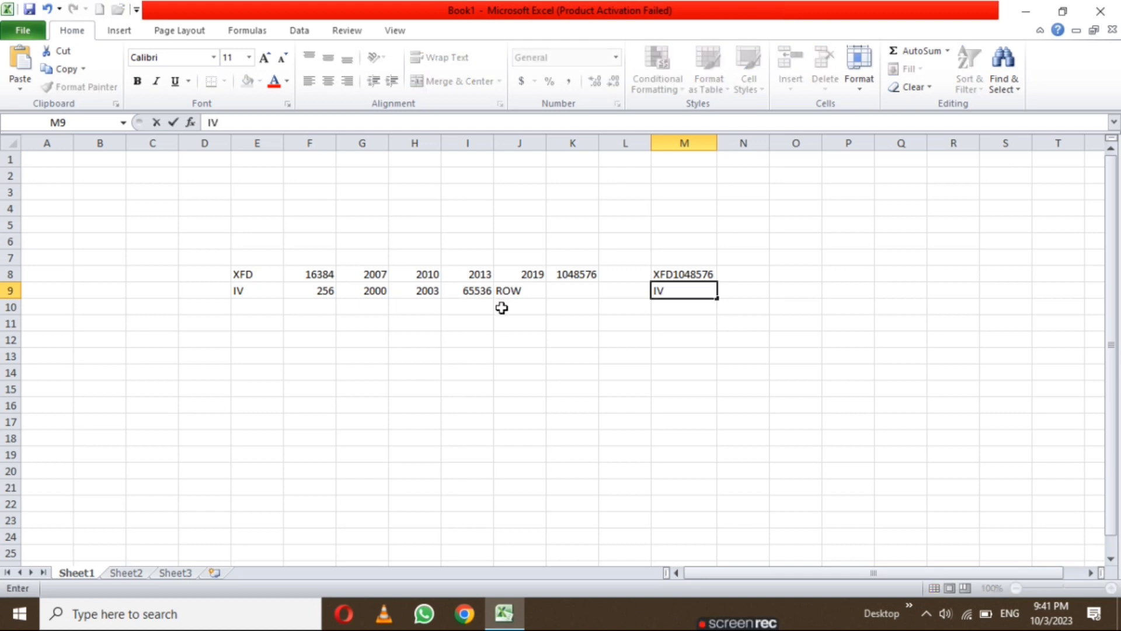
{"action": "type", "text": "25+"}
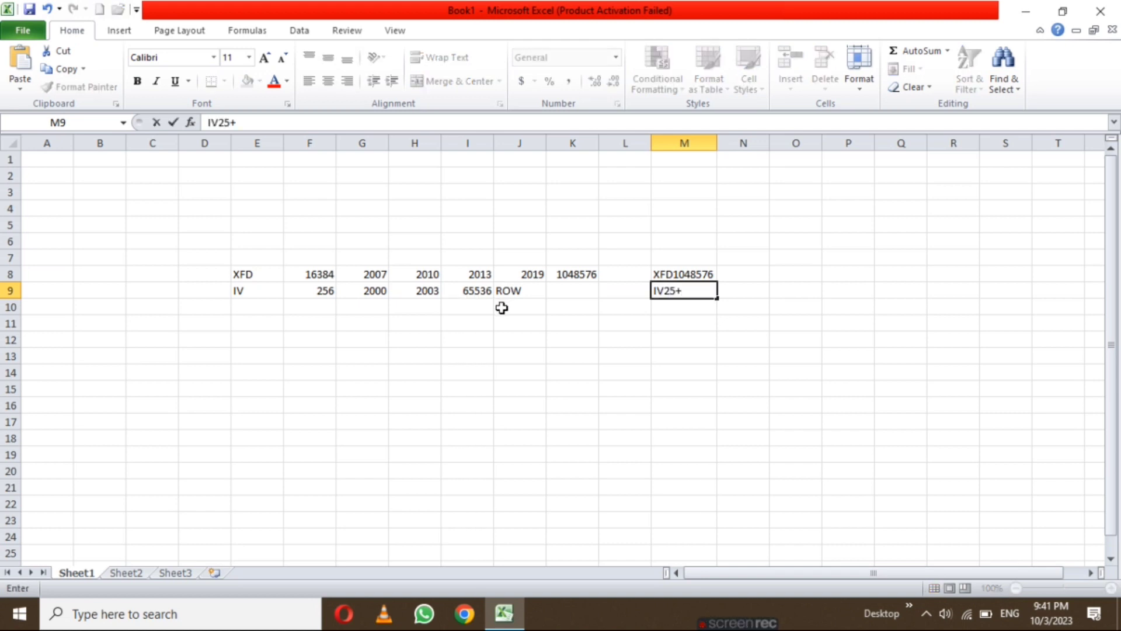
{"action": "key", "text": "BackSpace"}
{"action": "type", "text": "6"}
{"action": "left_click", "coordinate": [394, 391]}
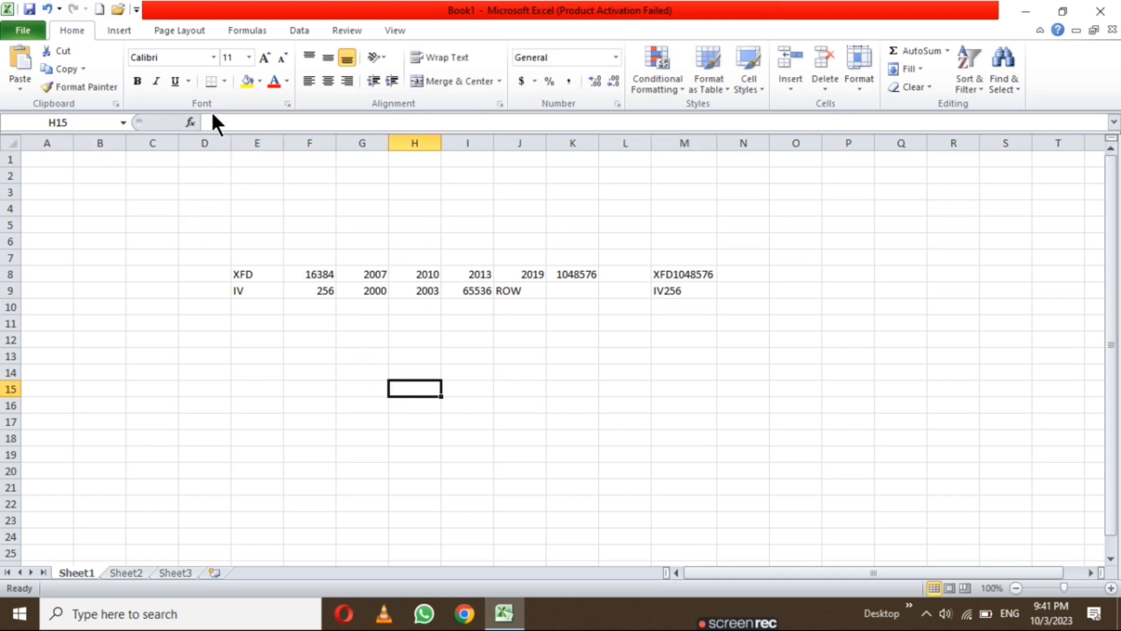
Clear all the notes from the range C5:Q12.
{"action": "left_click_drag", "start_coordinate": [169, 221], "coordinate": [926, 346]}
{"action": "left_click", "coordinate": [832, 48]}
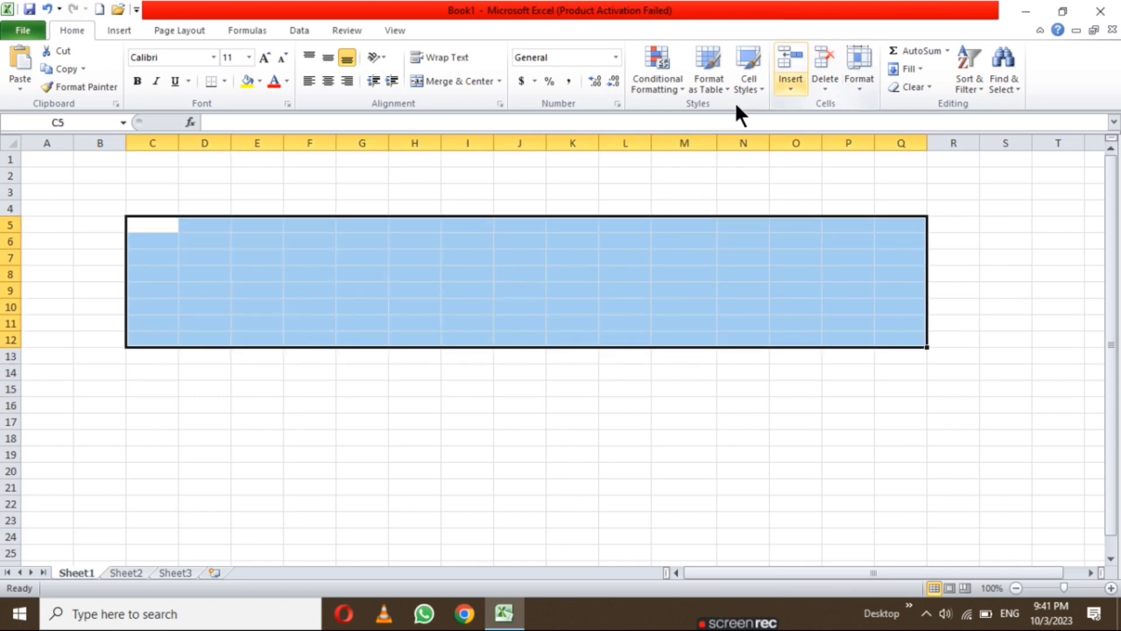
{"action": "left_click", "coordinate": [553, 420]}
Expand, collapse and expand the formula bar again, leaving it at its taller height.
{"action": "left_click", "coordinate": [283, 121]}
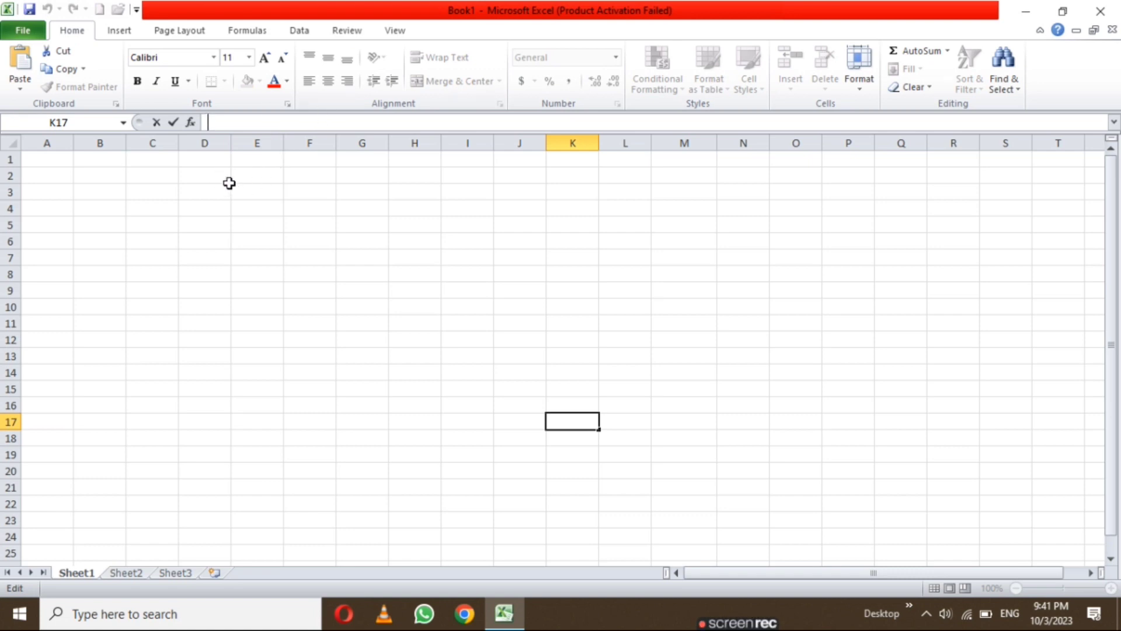
{"action": "key", "text": "ctrl+shift+u"}
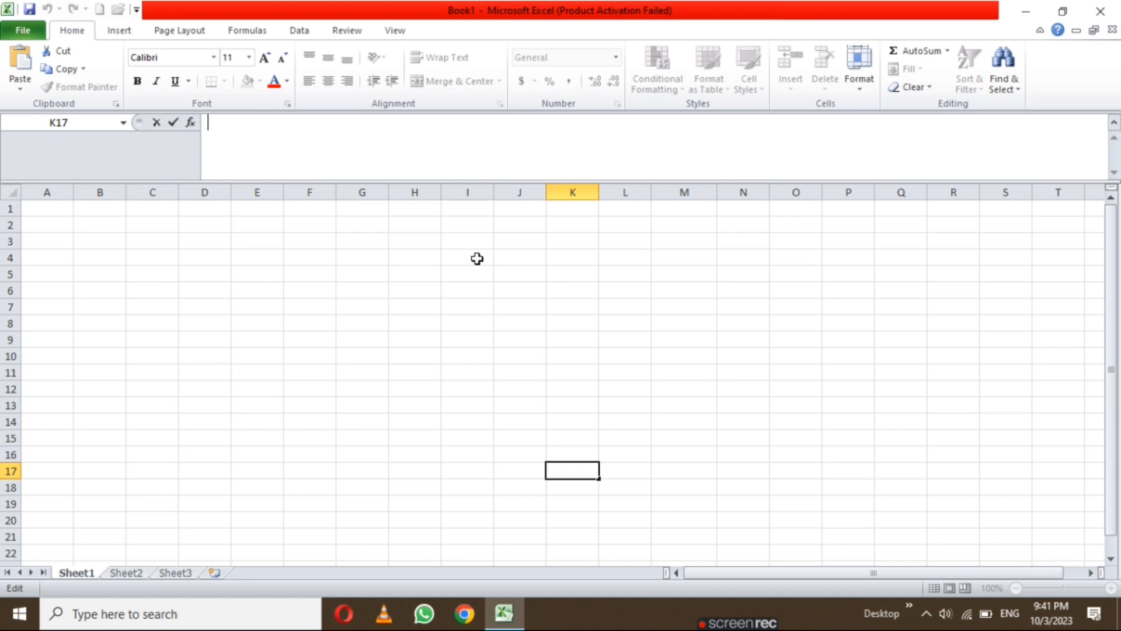
{"action": "key", "text": "ctrl+shift+u"}
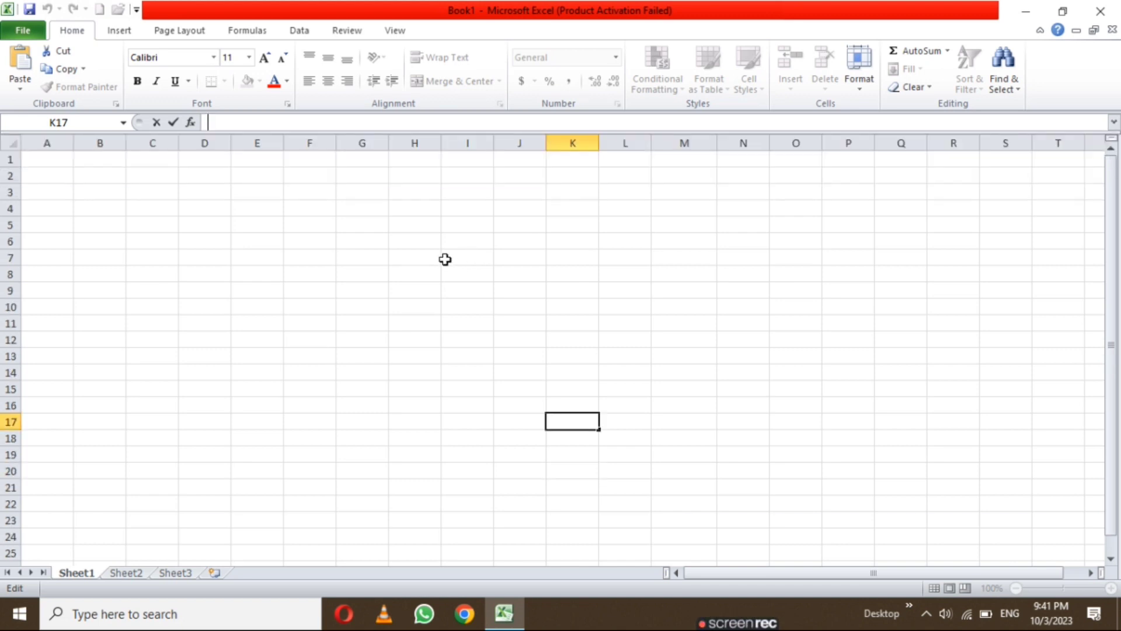
{"action": "key", "text": "ctrl+shift+u"}
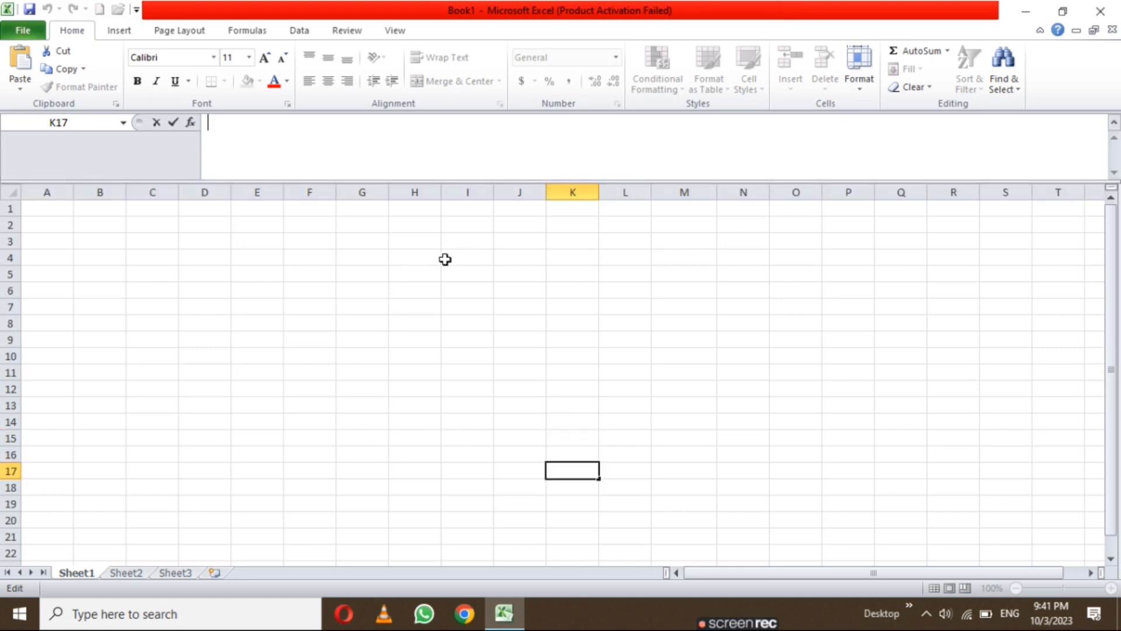
{"action": "left_click", "coordinate": [370, 354]}
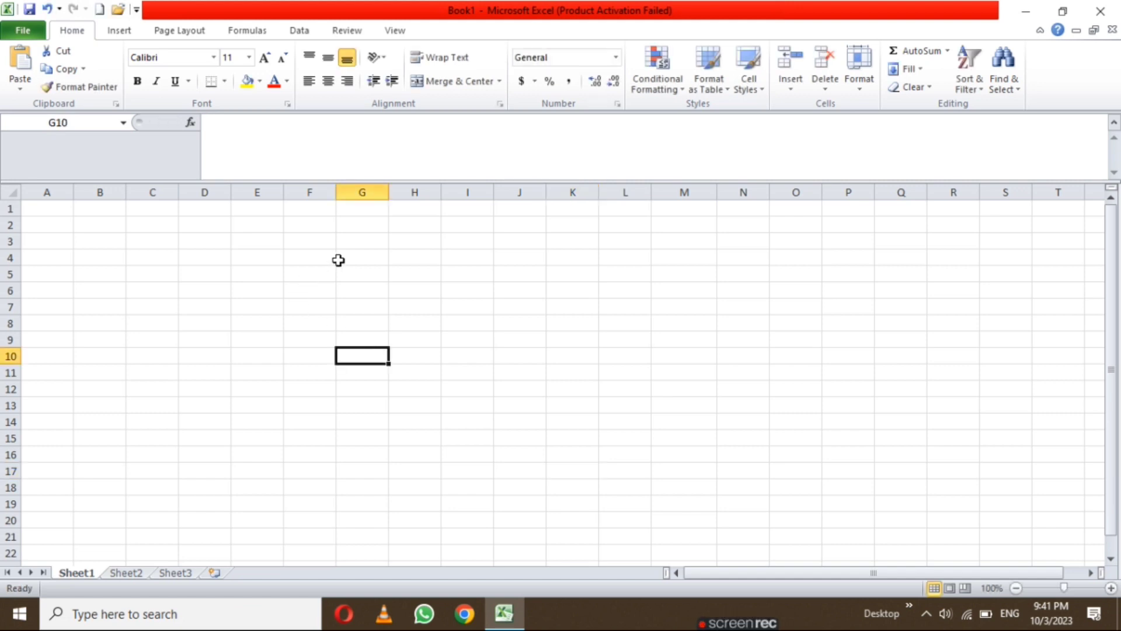
Enter 10 in cell H10 and 10 in cell I10.
{"action": "left_click", "coordinate": [411, 351]}
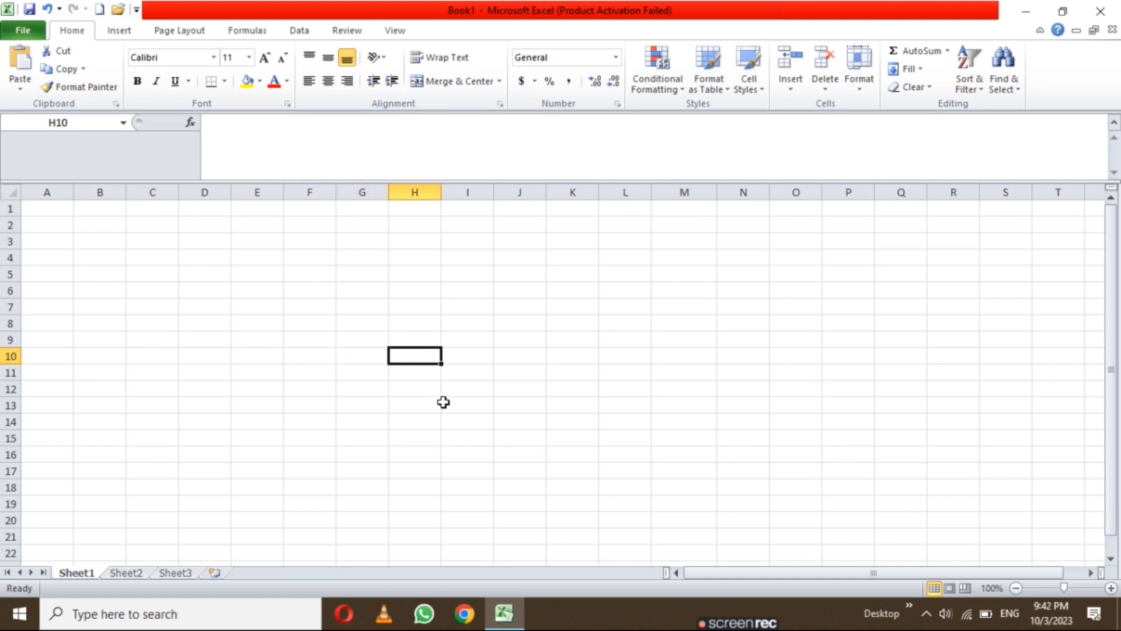
{"action": "type", "text": "10"}
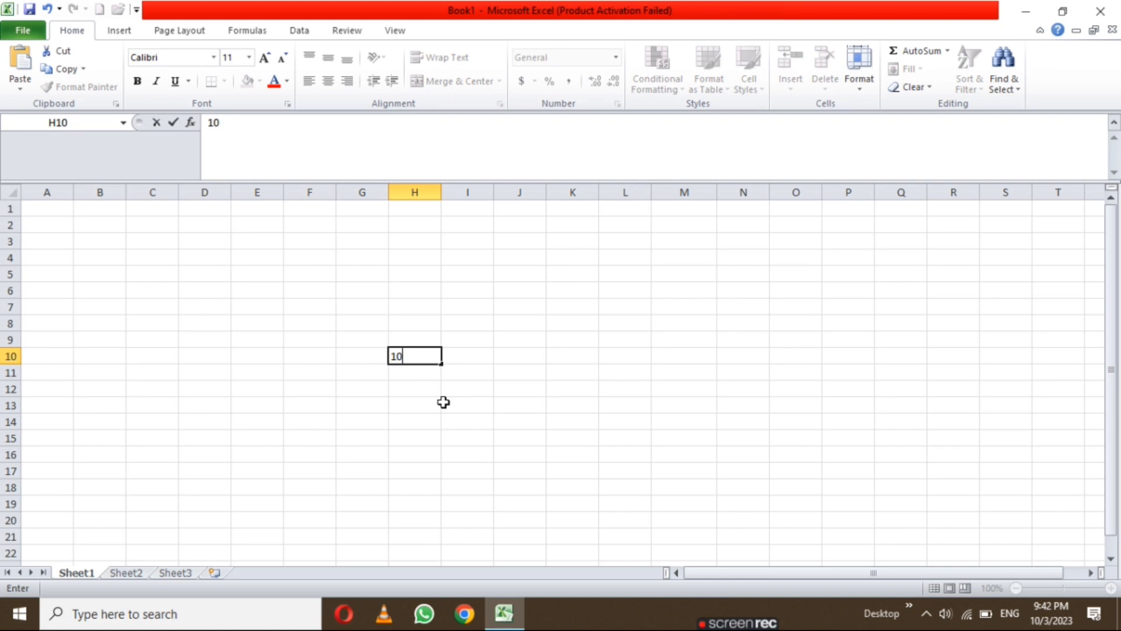
{"action": "key", "text": "Tab"}
{"action": "type", "text": "10"}
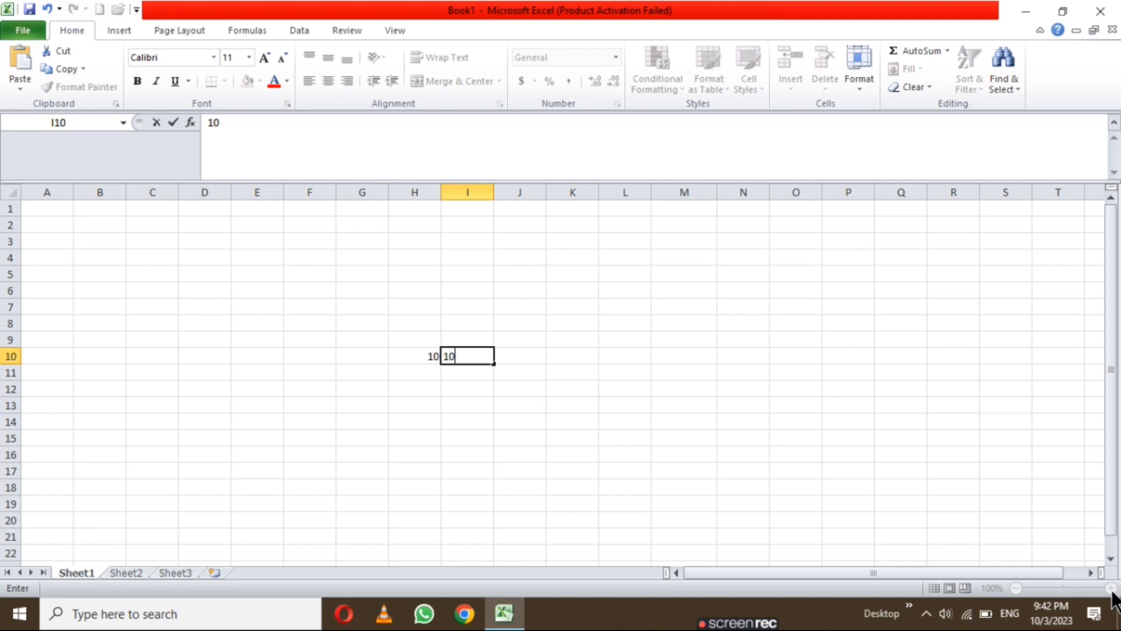
{"action": "left_click", "coordinate": [872, 457]}
Enter 20 in cell J10, beside the two values of 10.
{"action": "left_click", "coordinate": [1111, 588]}
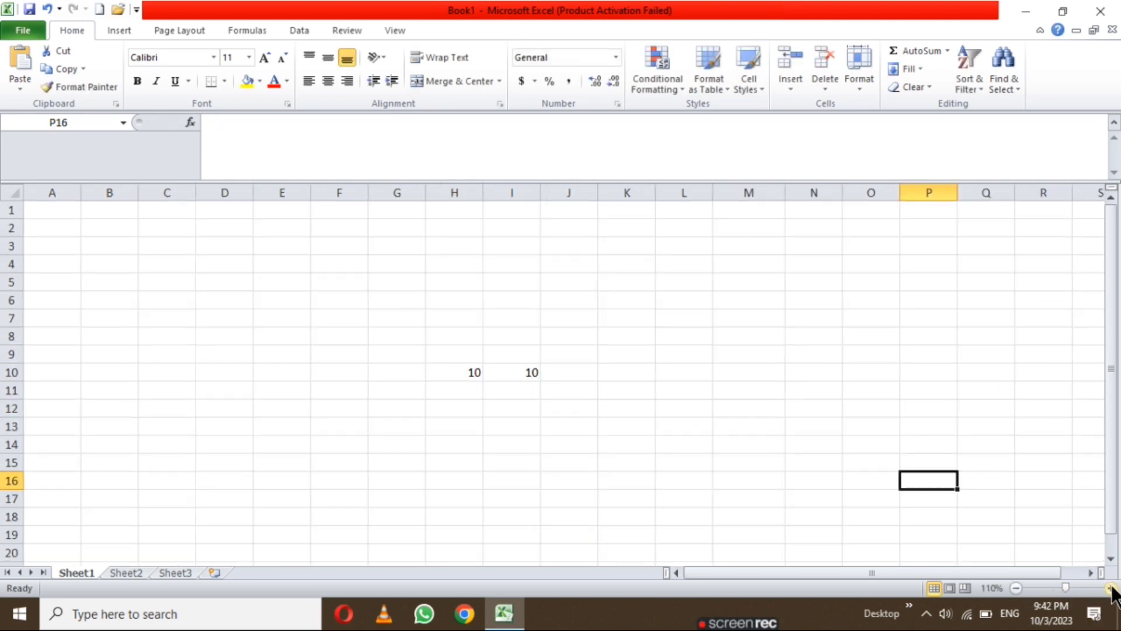
{"action": "left_click", "coordinate": [1111, 588]}
{"action": "left_click", "coordinate": [1111, 588]}
{"action": "left_click", "coordinate": [1111, 588]}
{"action": "left_click", "coordinate": [1111, 588]}
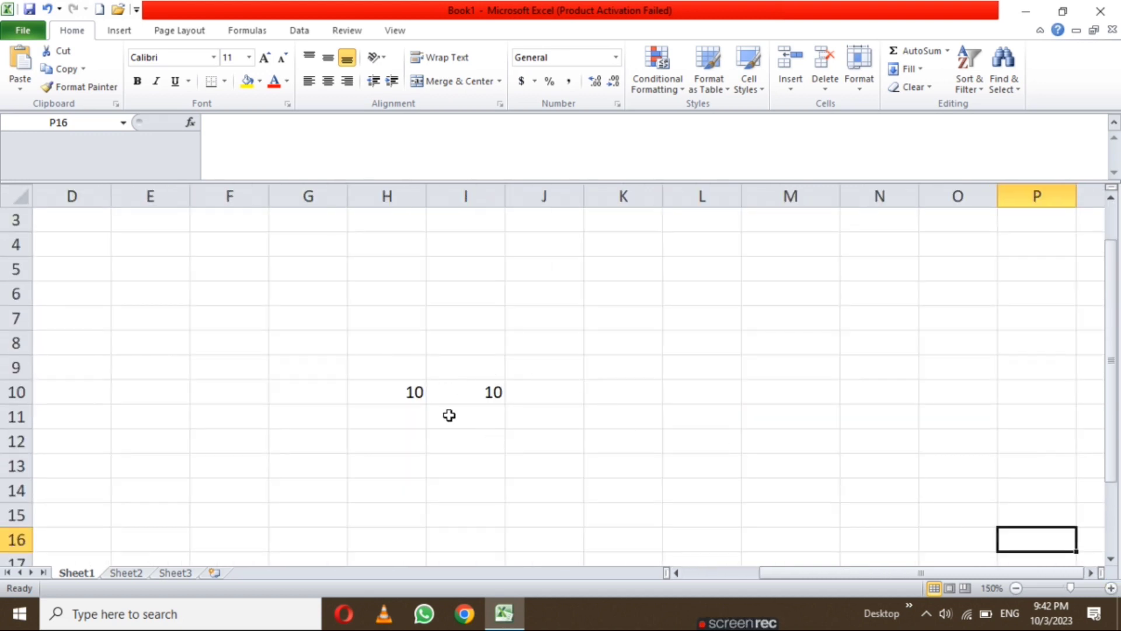
{"action": "left_click", "coordinate": [413, 391]}
{"action": "left_click", "coordinate": [470, 391]}
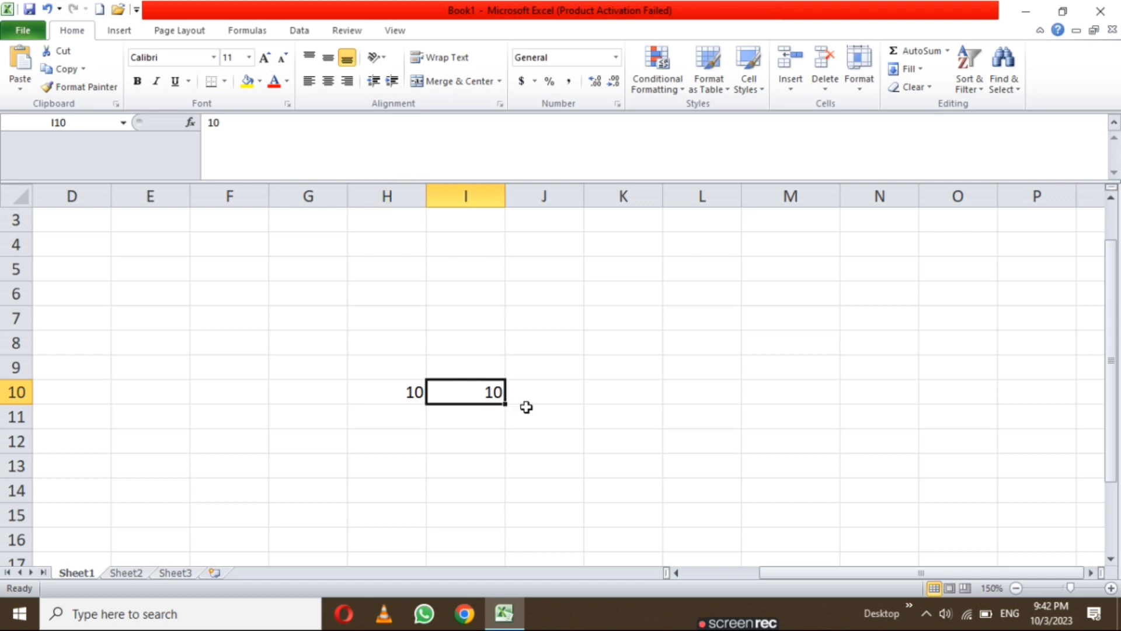
{"action": "left_click", "coordinate": [528, 396]}
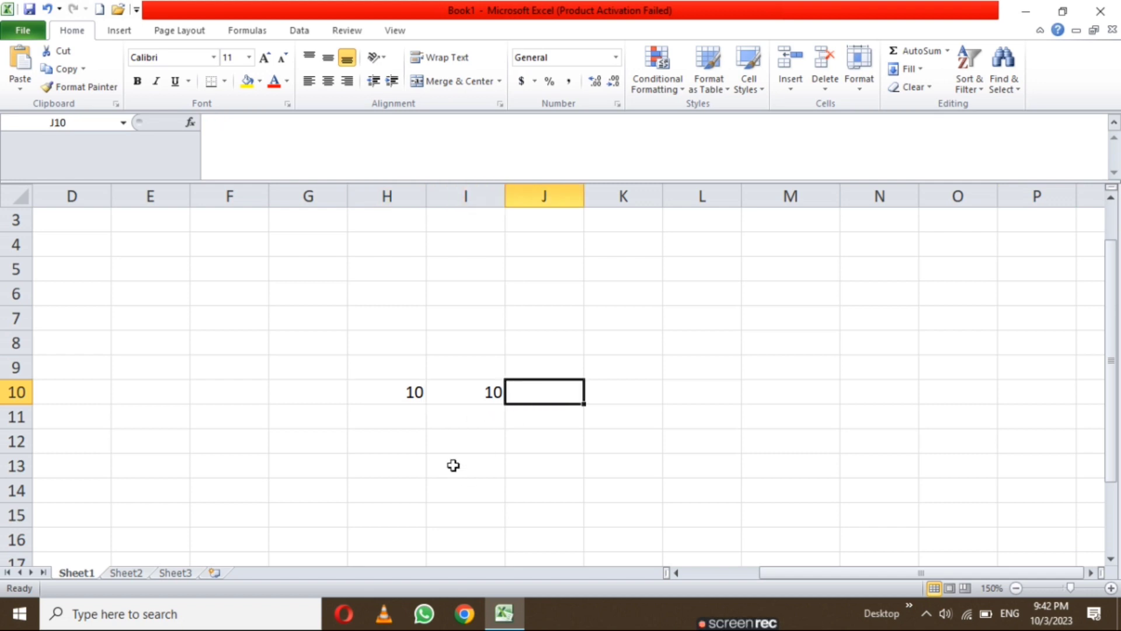
{"action": "type", "text": "20"}
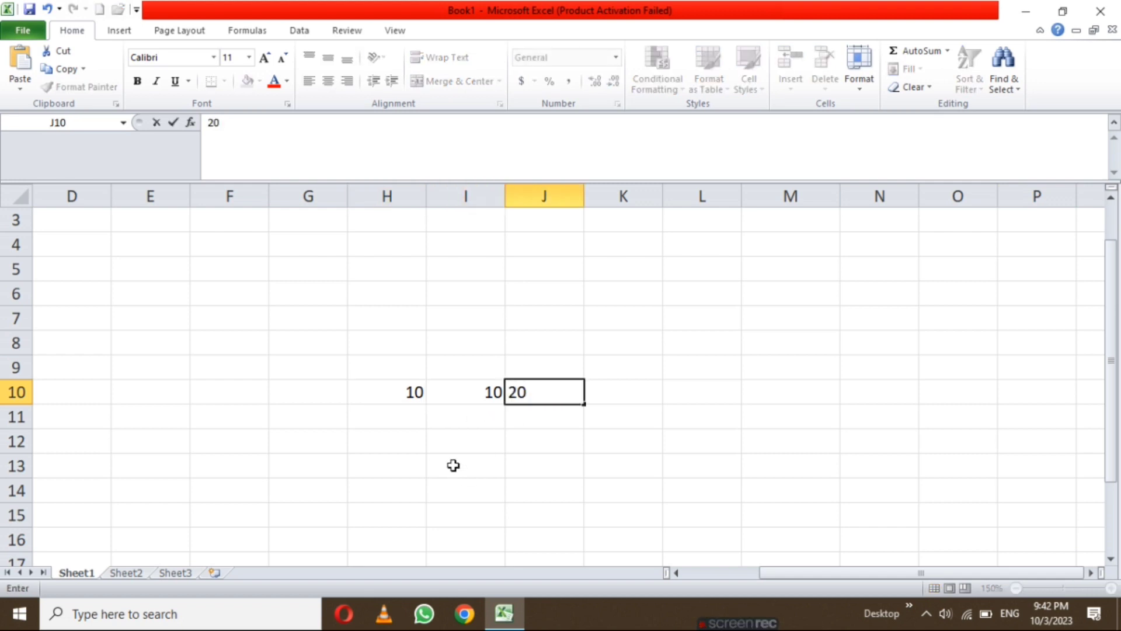
{"action": "left_click", "coordinate": [317, 337]}
Enter 20 in cell H11 and 10 in cell I11.
{"action": "left_click", "coordinate": [403, 417]}
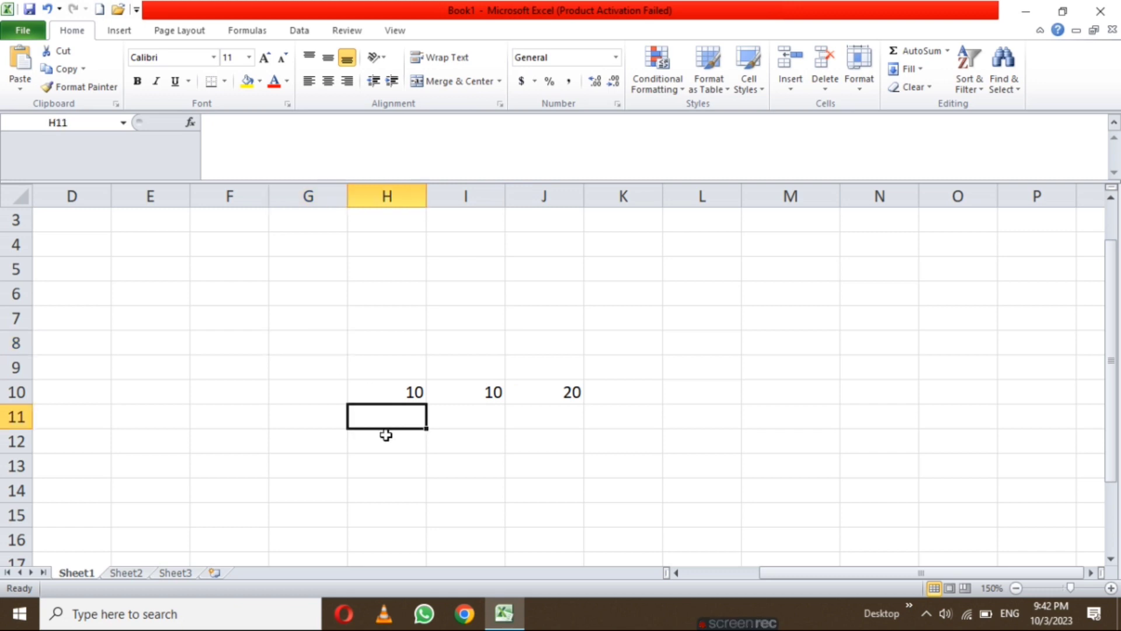
{"action": "type", "text": "20"}
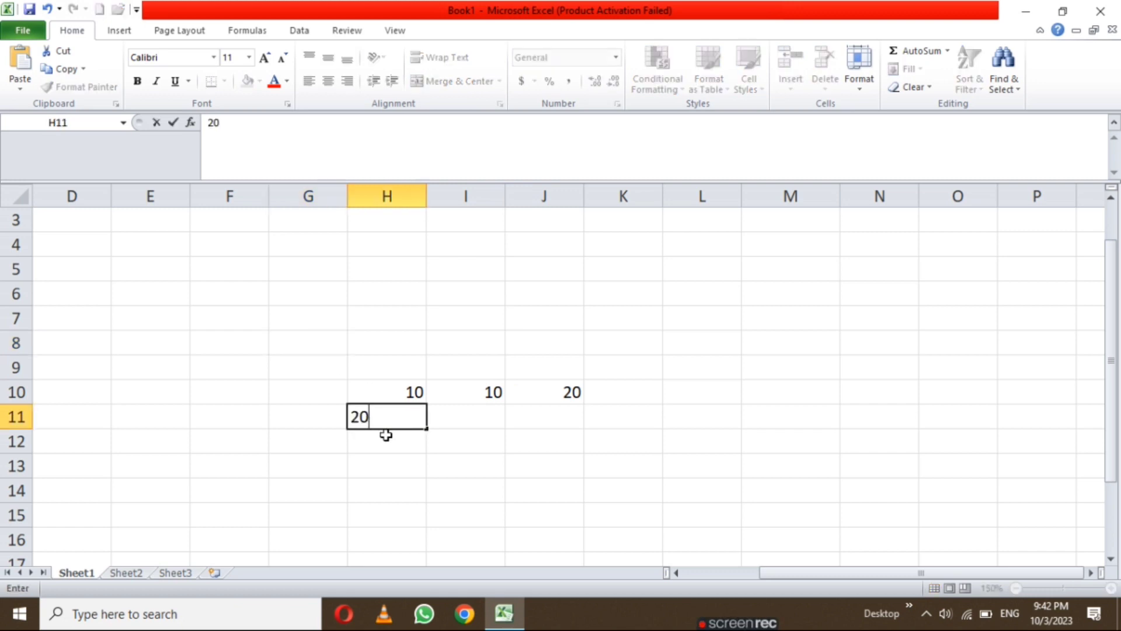
{"action": "key", "text": "Tab"}
{"action": "type", "text": "1"}
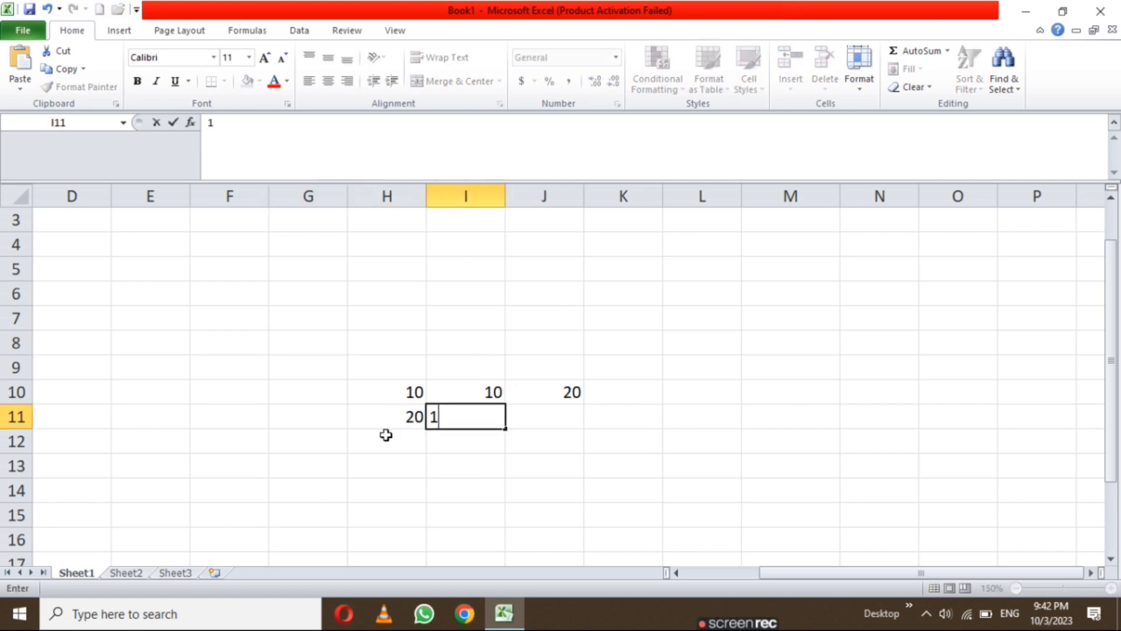
{"action": "type", "text": "0"}
{"action": "key", "text": "Tab"}
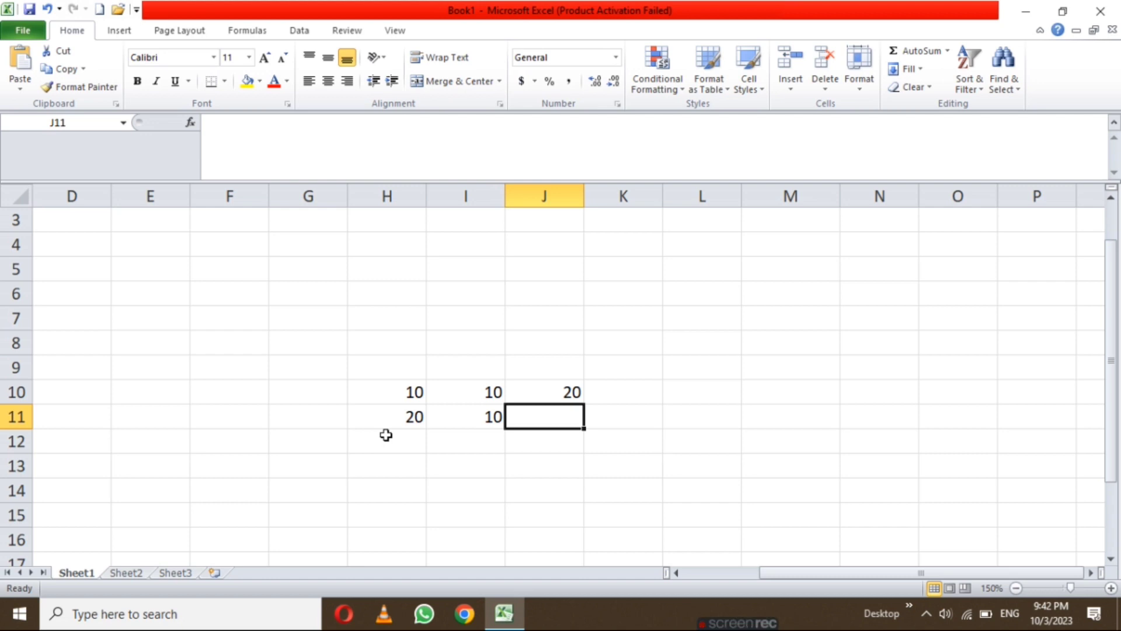
Enter the subtraction formula =I11-H11 in cell J11.
{"action": "type", "text": "="}
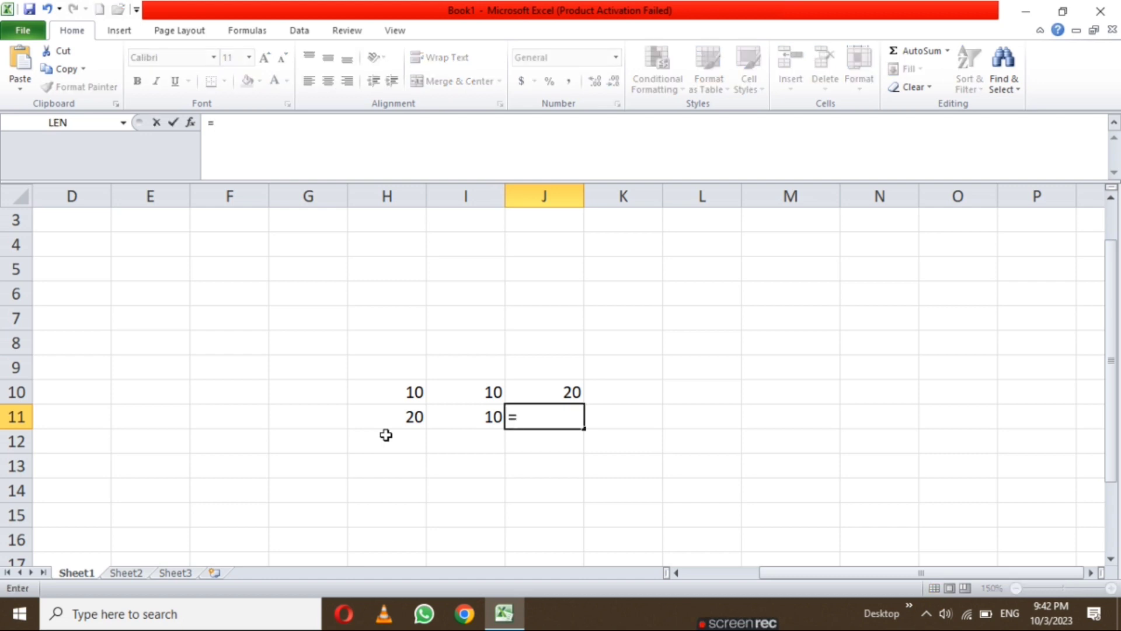
{"action": "left_click", "coordinate": [476, 417]}
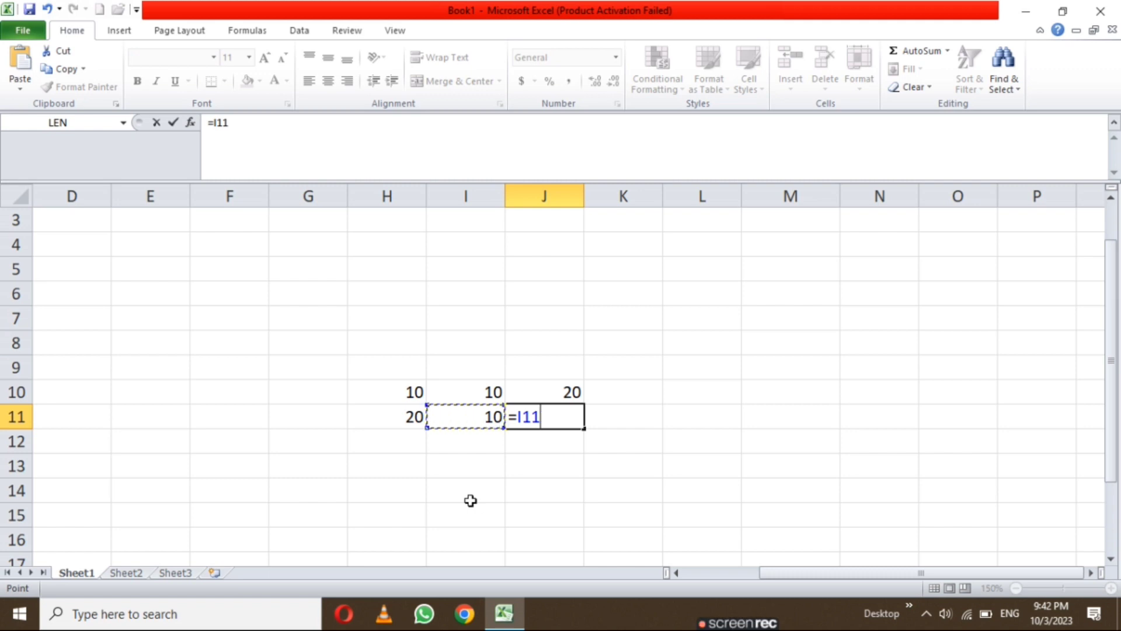
{"action": "type", "text": "-"}
{"action": "left_click", "coordinate": [378, 416]}
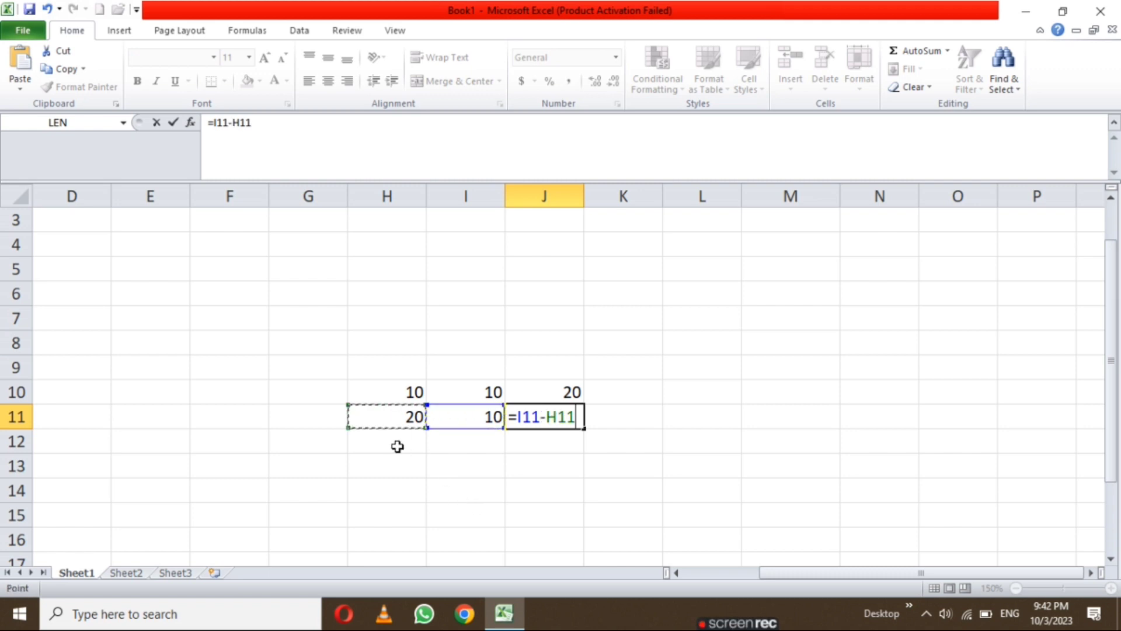
{"action": "key", "text": "Return"}
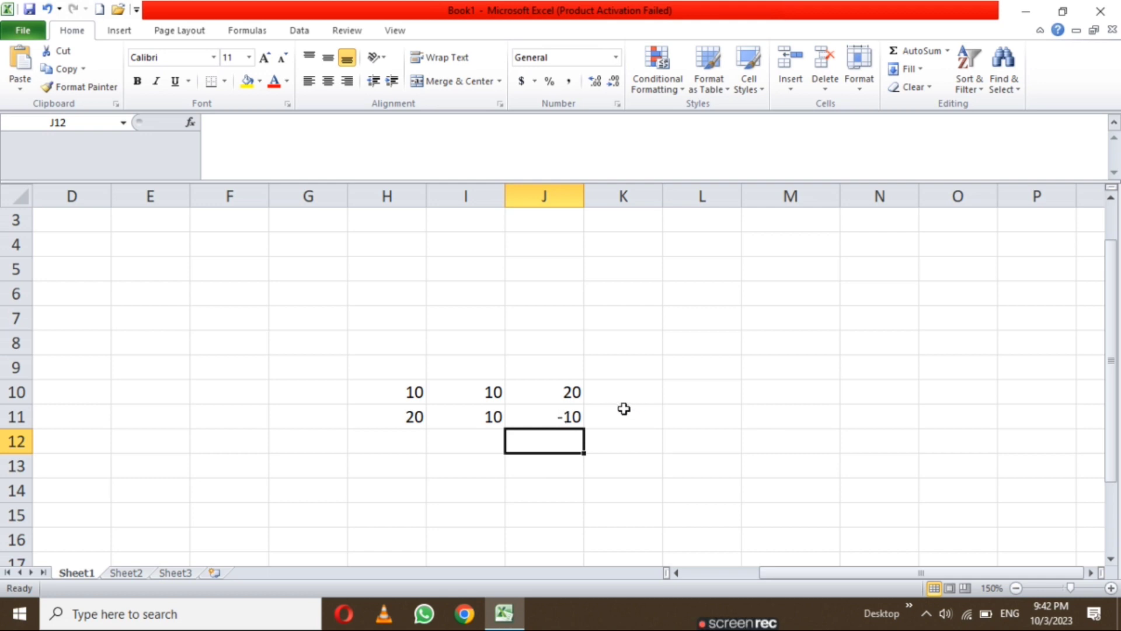
Enter 20 in cell H12 and 20 in cell I12.
{"action": "left_click", "coordinate": [399, 443]}
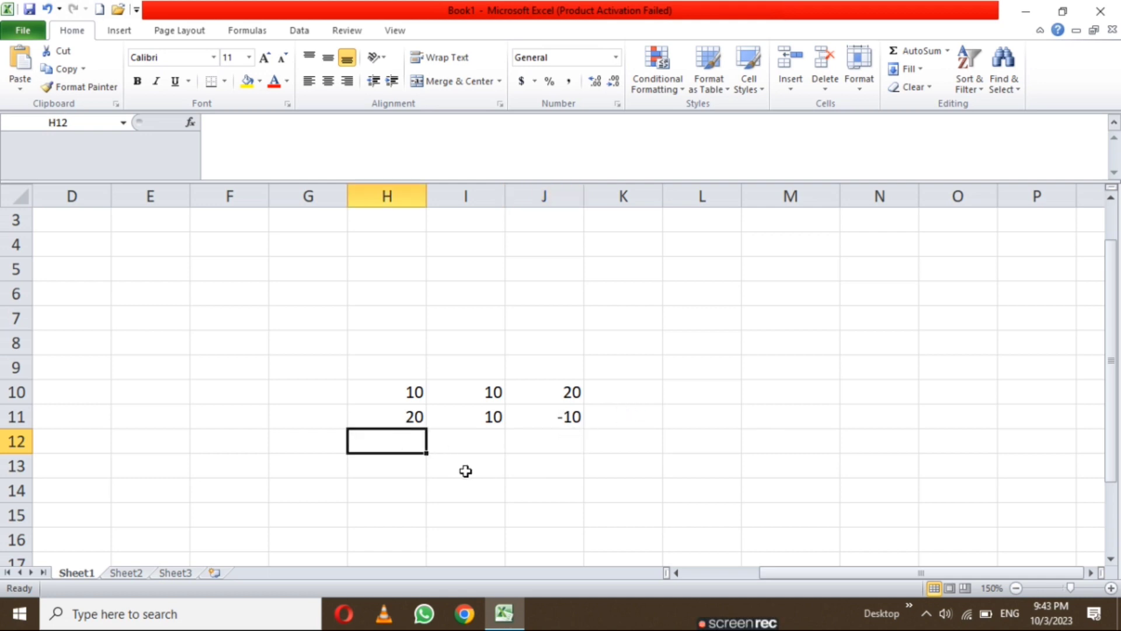
{"action": "type", "text": "20"}
{"action": "key", "text": "Tab"}
{"action": "type", "text": "20"}
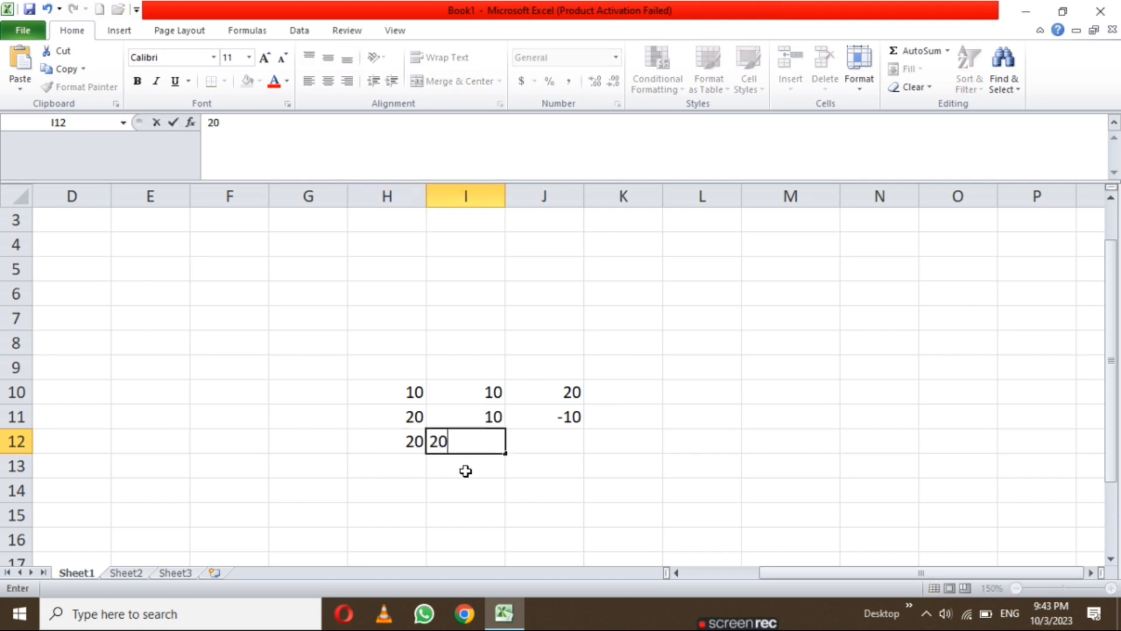
{"action": "key", "text": "Tab"}
Enter the addition formula =H12+I12 in cell J12.
{"action": "type", "text": "="}
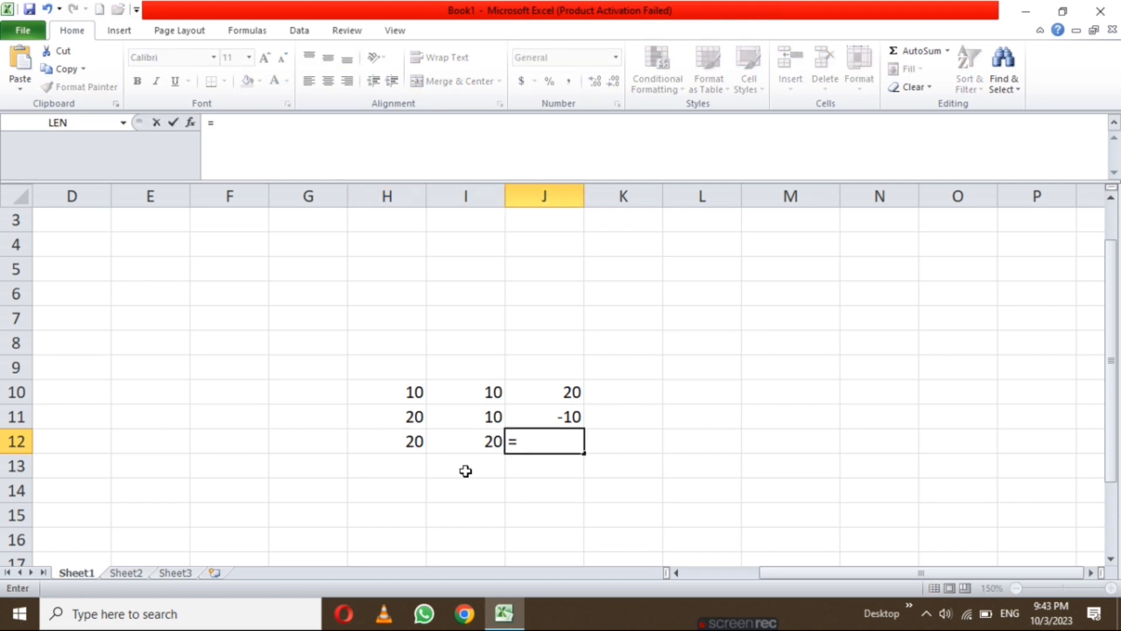
{"action": "left_click", "coordinate": [401, 448]}
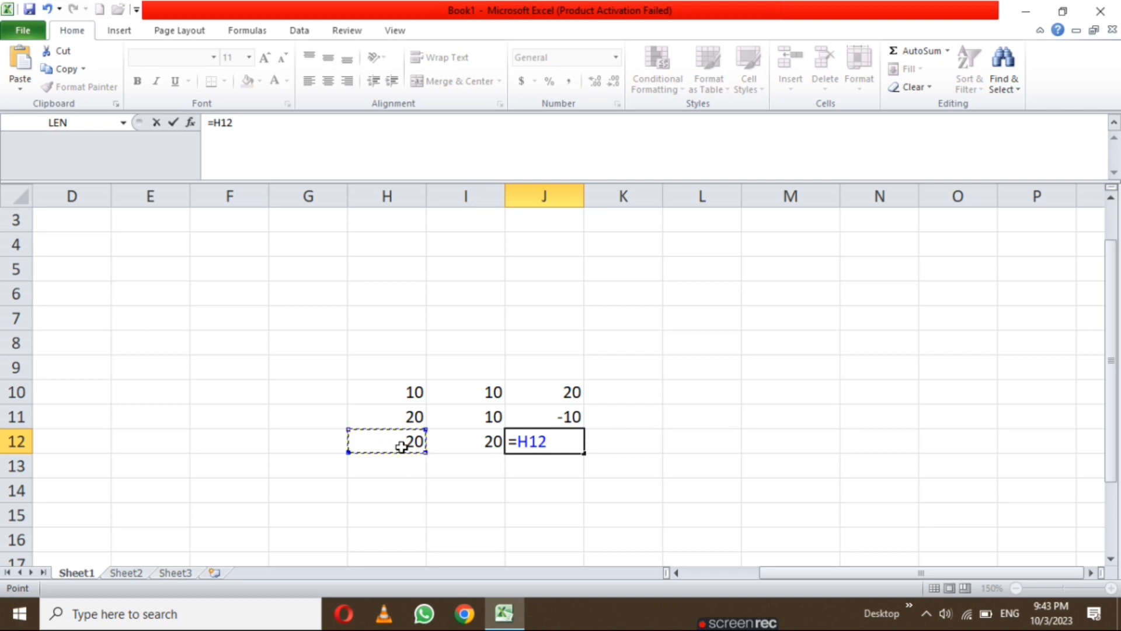
{"action": "type", "text": "+"}
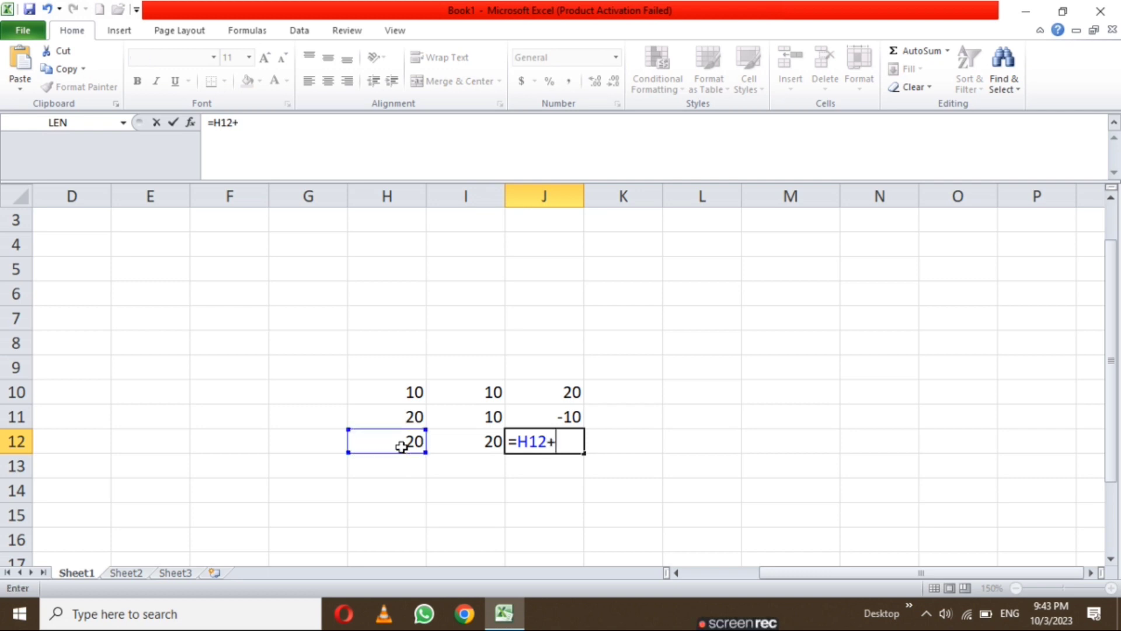
{"action": "left_click", "coordinate": [468, 442]}
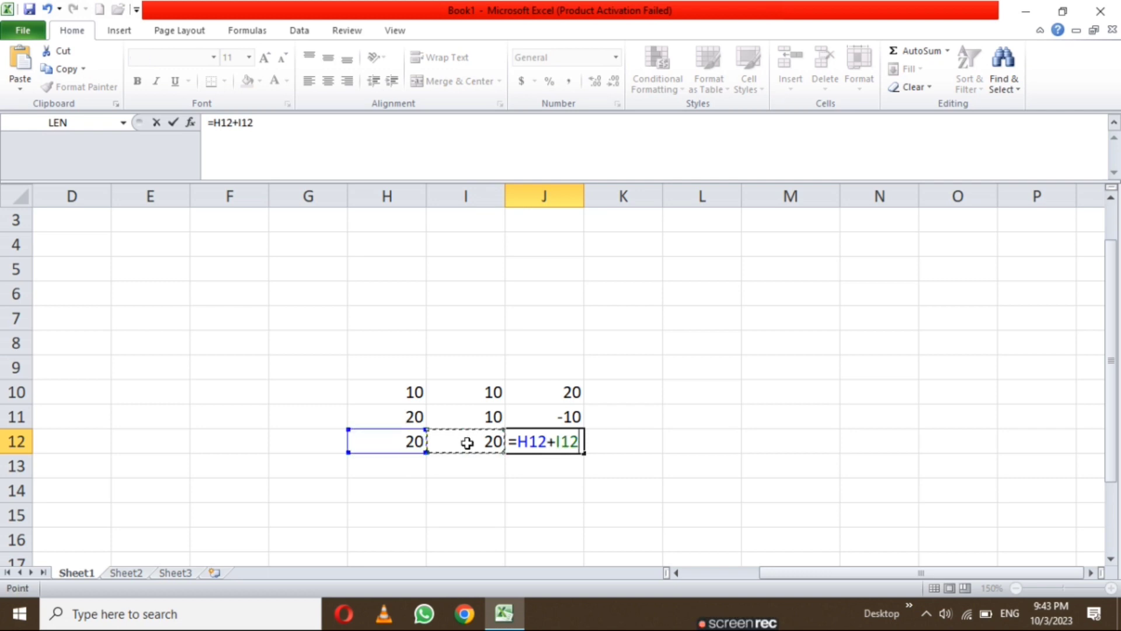
{"action": "key", "text": "Return"}
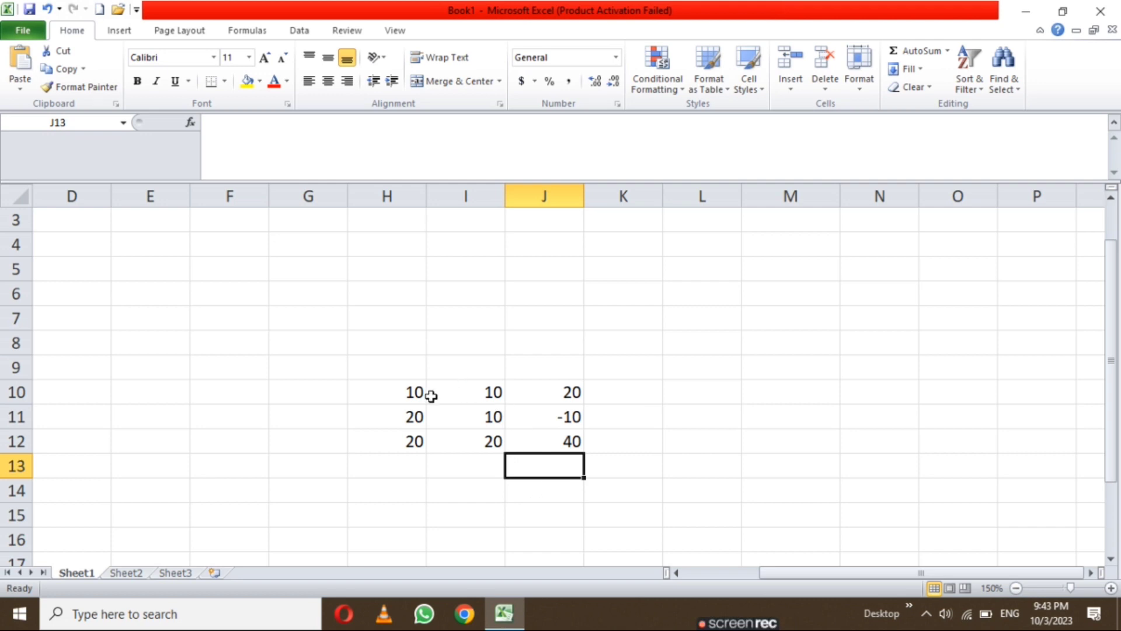
Inspect the contents of cells H10 and J12 in the formula bar.
{"action": "left_click", "coordinate": [412, 393]}
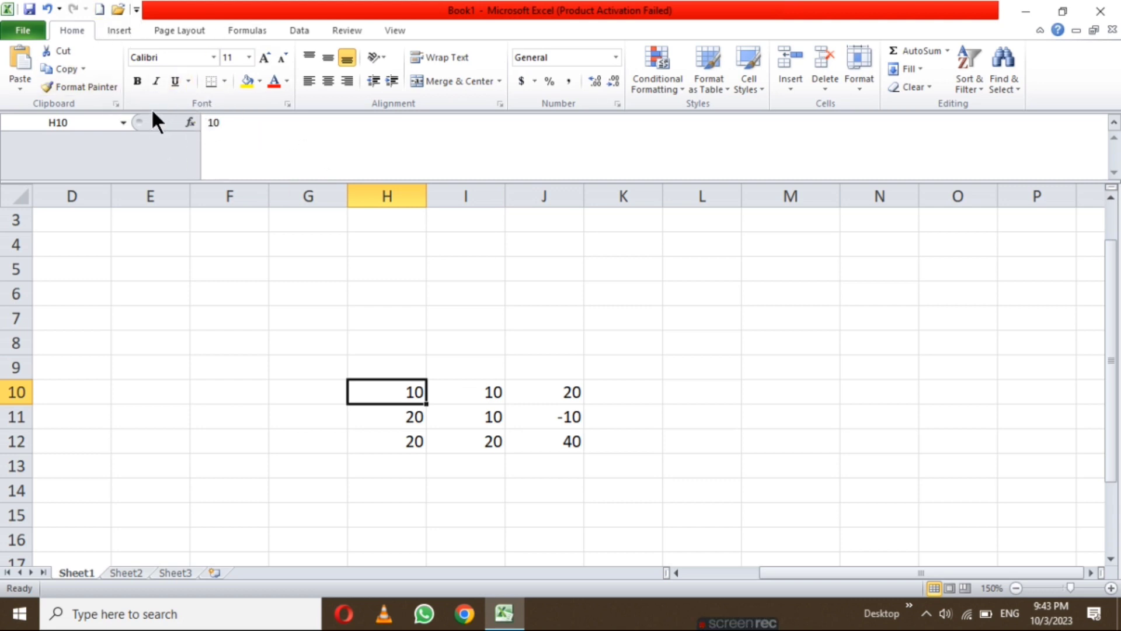
{"action": "left_click", "coordinate": [574, 442]}
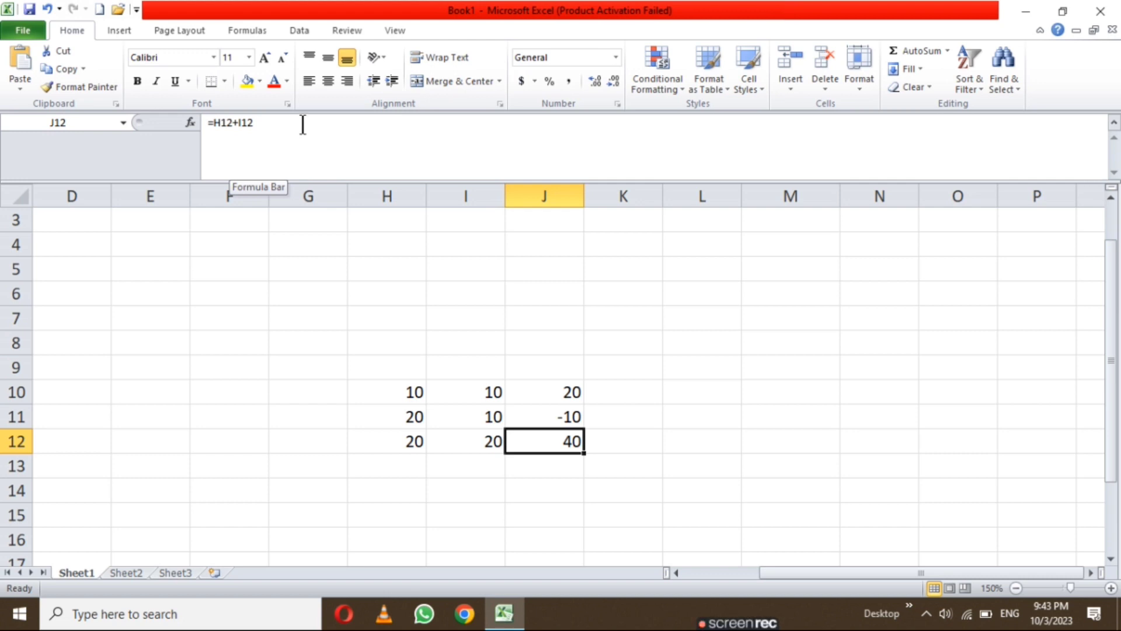
Delete the sample numbers and formulas in the range G7:K14 and collapse the formula bar.
{"action": "left_click_drag", "start_coordinate": [341, 320], "coordinate": [591, 489]}
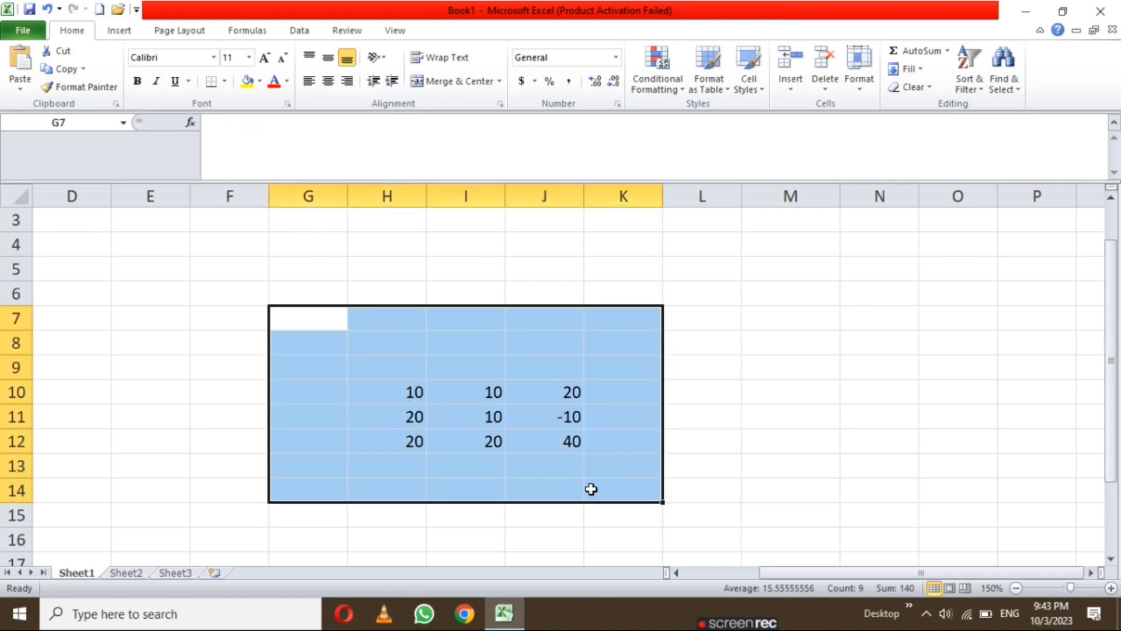
{"action": "left_click", "coordinate": [833, 55]}
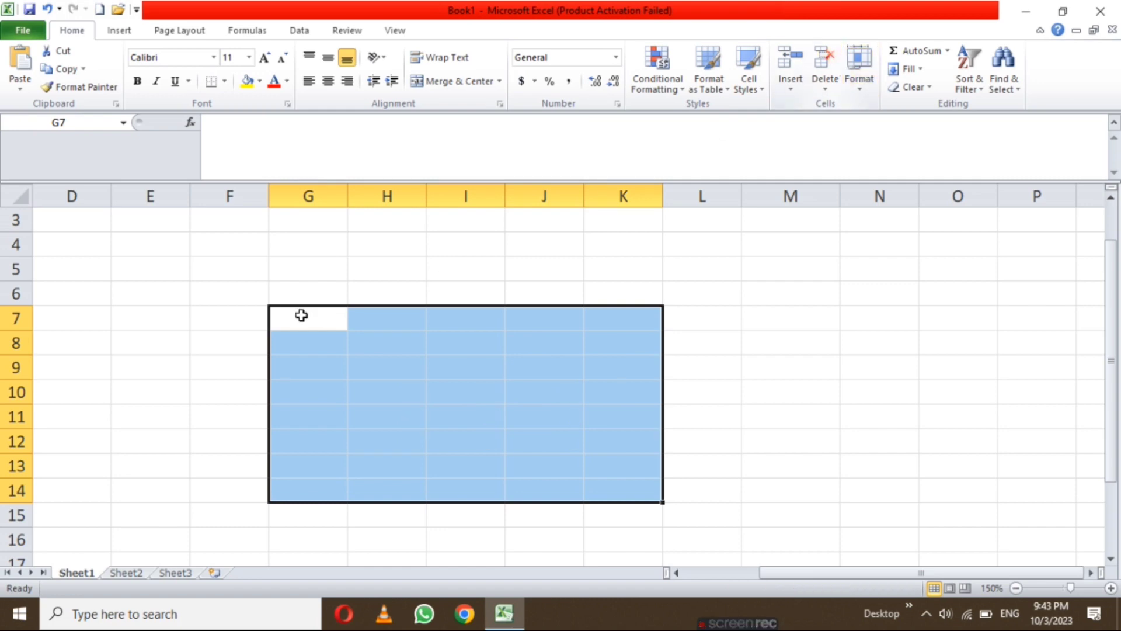
{"action": "left_click", "coordinate": [234, 269]}
{"action": "key", "text": "ctrl+shift+u"}
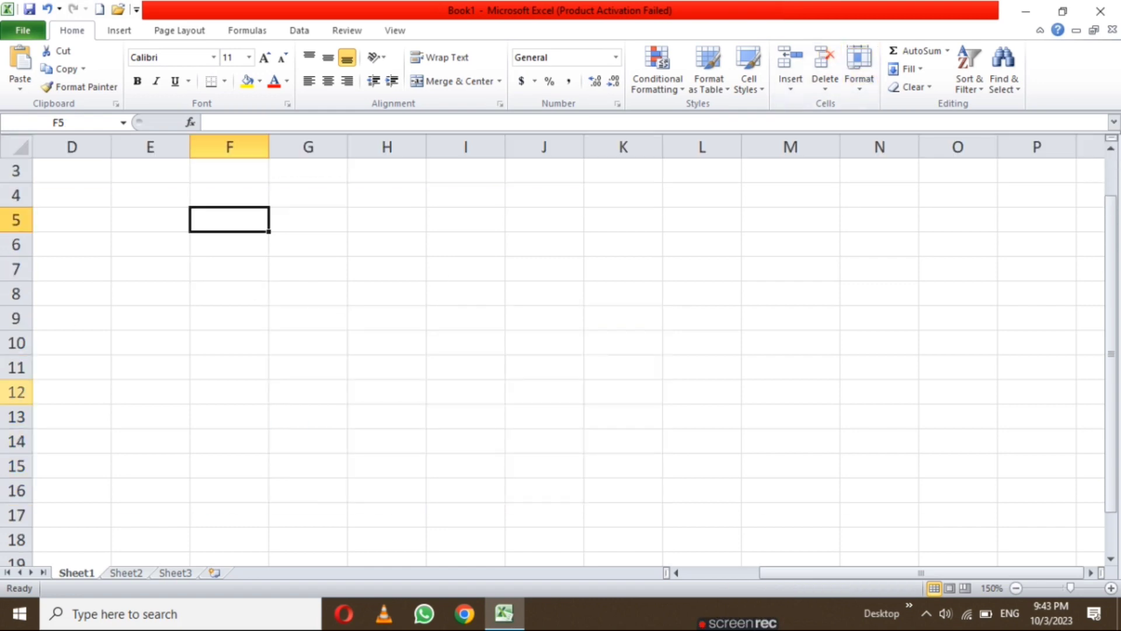
Jump from cell F12 to the first row, then to the first column, reaching A1.
{"action": "left_click", "coordinate": [250, 399]}
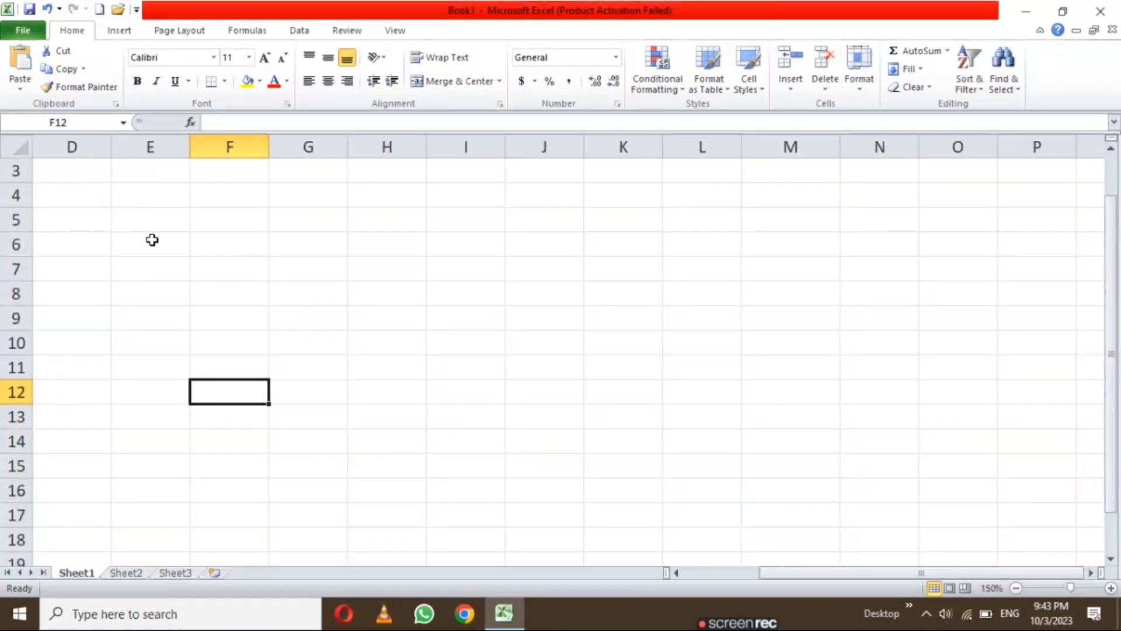
{"action": "key", "text": "ctrl+Up"}
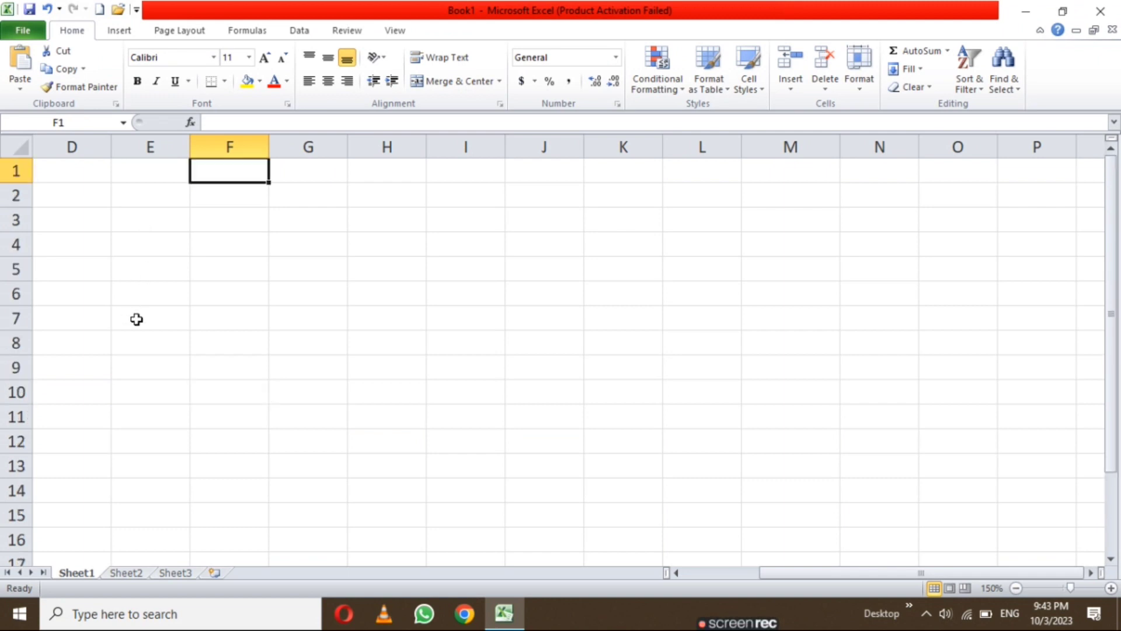
{"action": "key", "text": "ctrl+Left"}
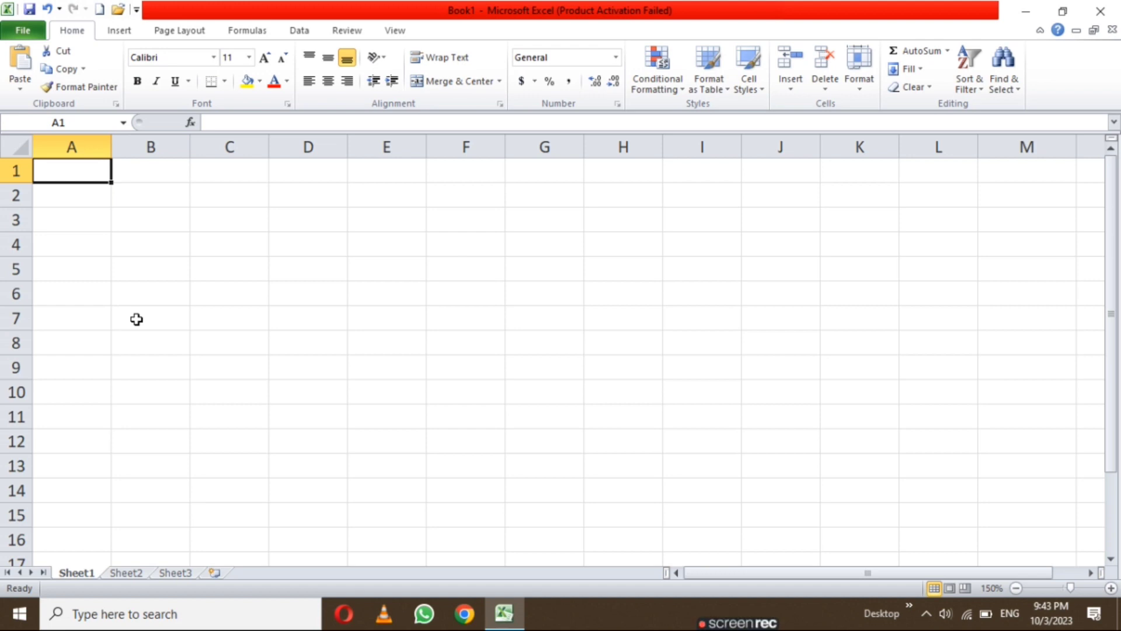
Jump to the sheet's last row and last column to show its limits, then return to cell A1.
{"action": "key", "text": "ctrl+Down"}
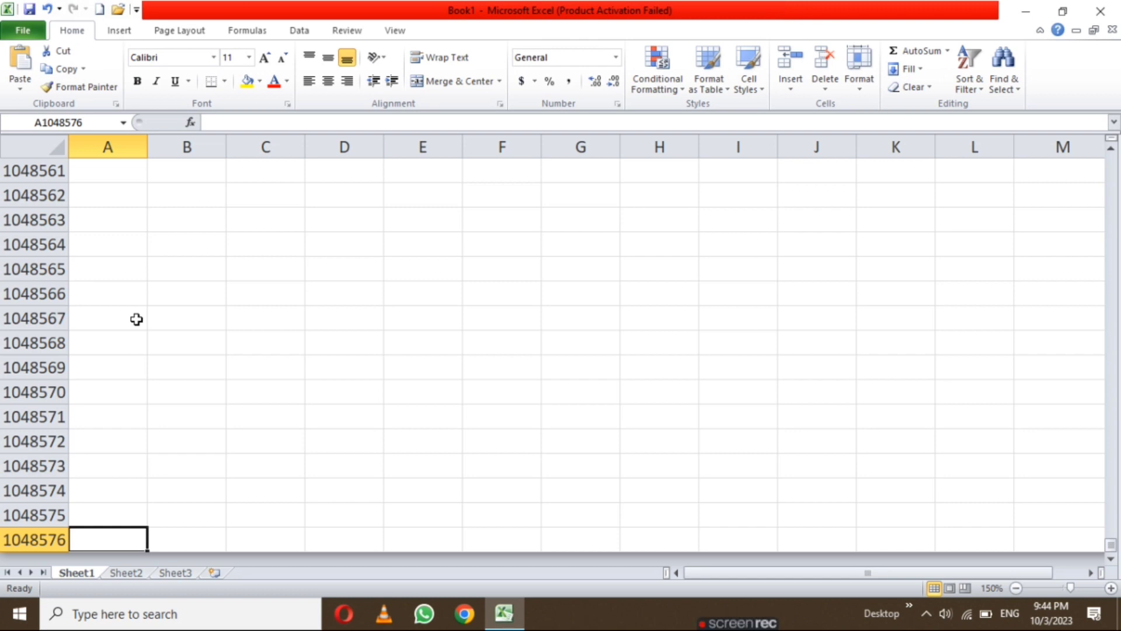
{"action": "key", "text": "ctrl+Right"}
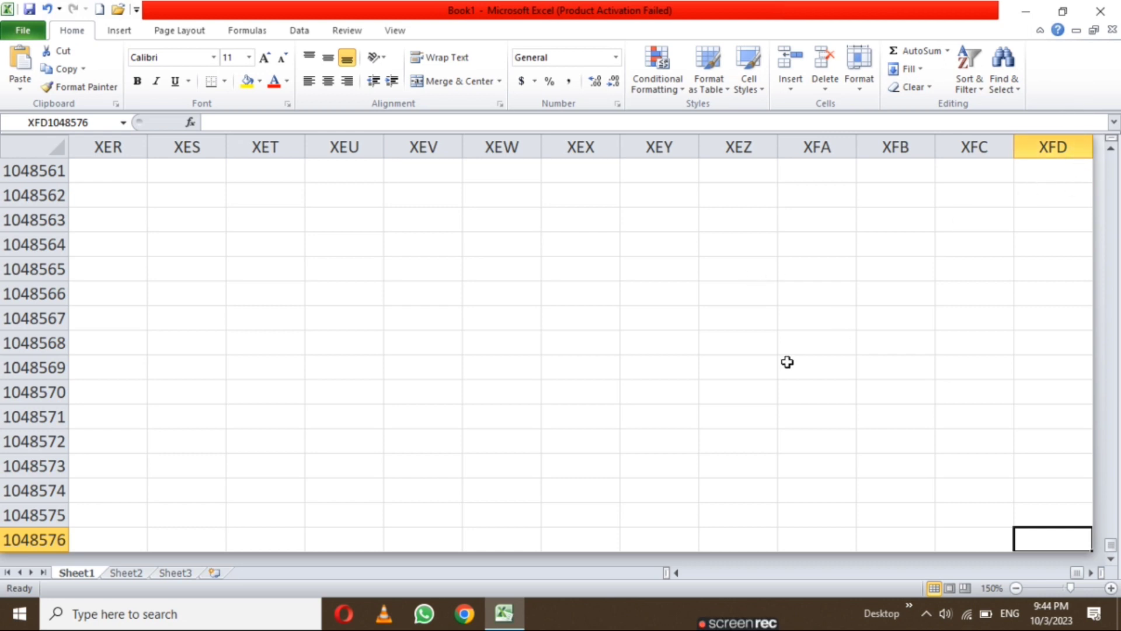
{"action": "key", "text": "Home"}
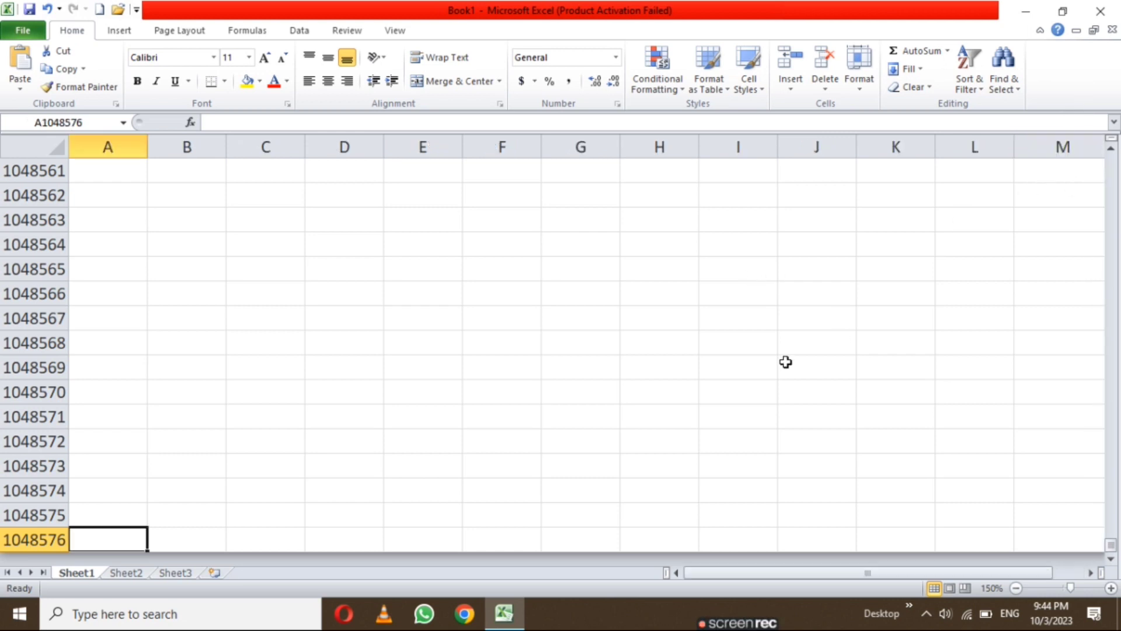
{"action": "key", "text": "Up"}
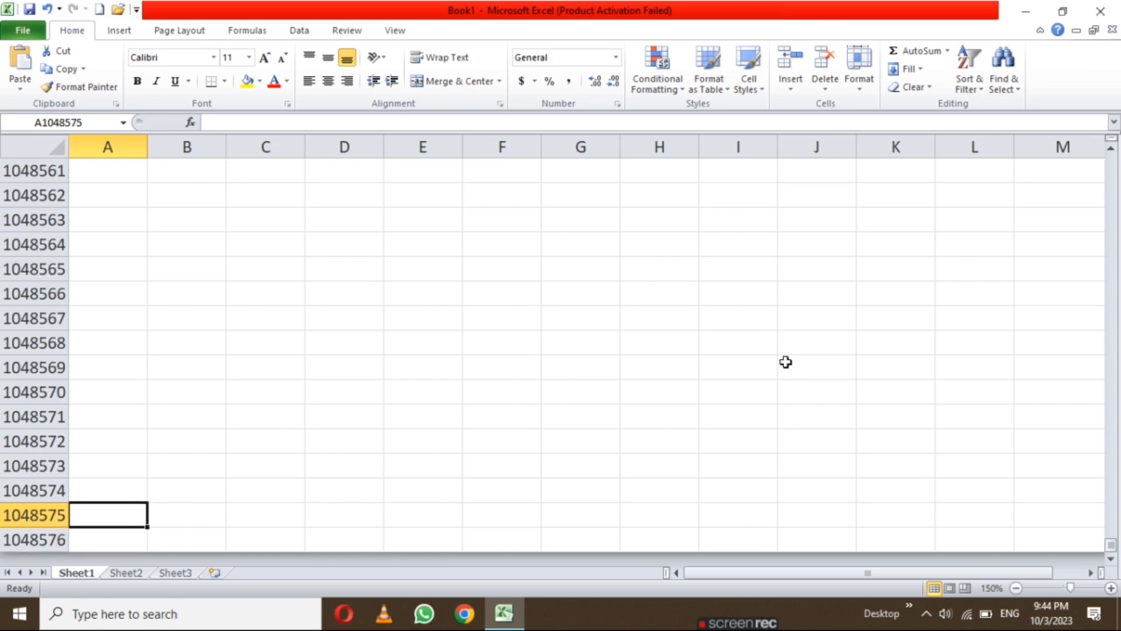
{"action": "key", "text": "ctrl+Home"}
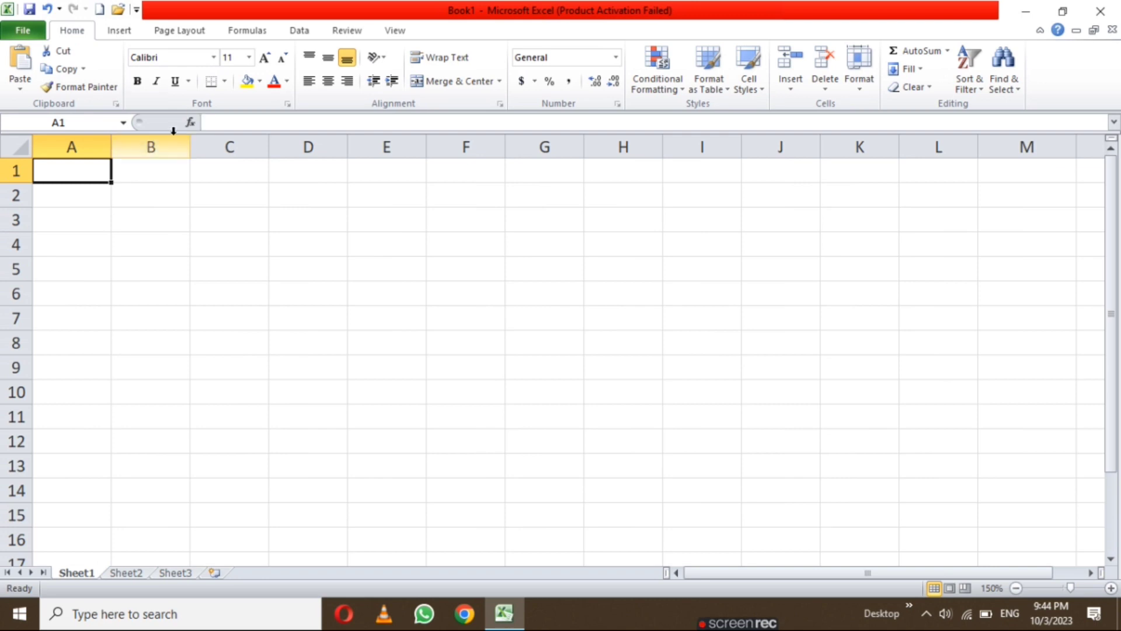
Select column A, row 1 and several individual cells in turn to point out columns, rows and cells.
{"action": "left_click", "coordinate": [85, 146]}
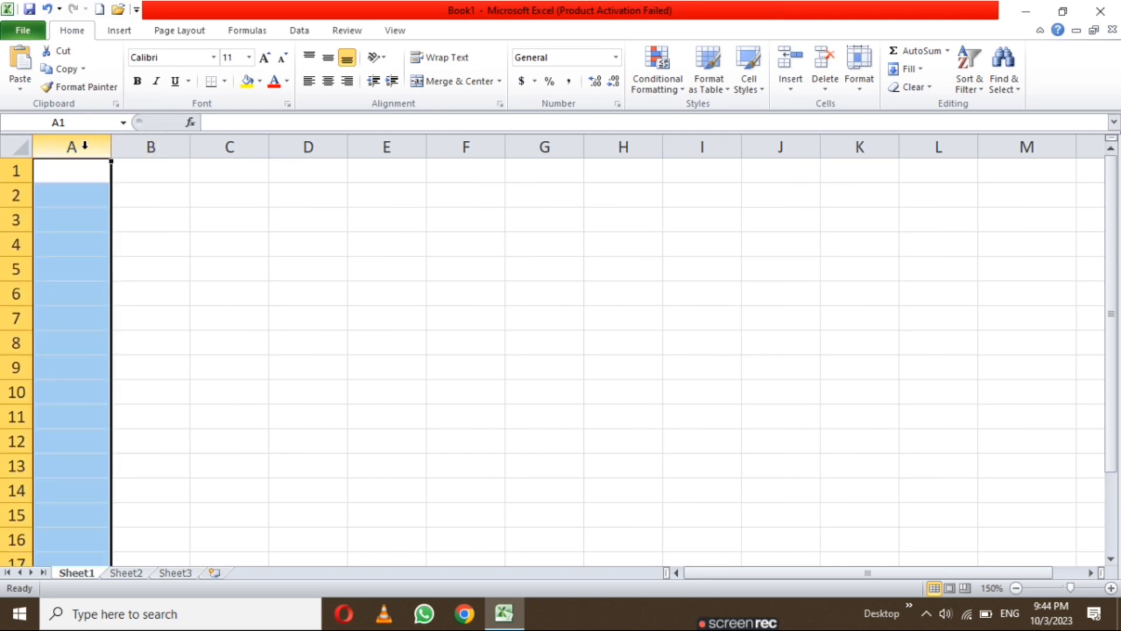
{"action": "left_click", "coordinate": [16, 170]}
{"action": "left_click", "coordinate": [166, 239]}
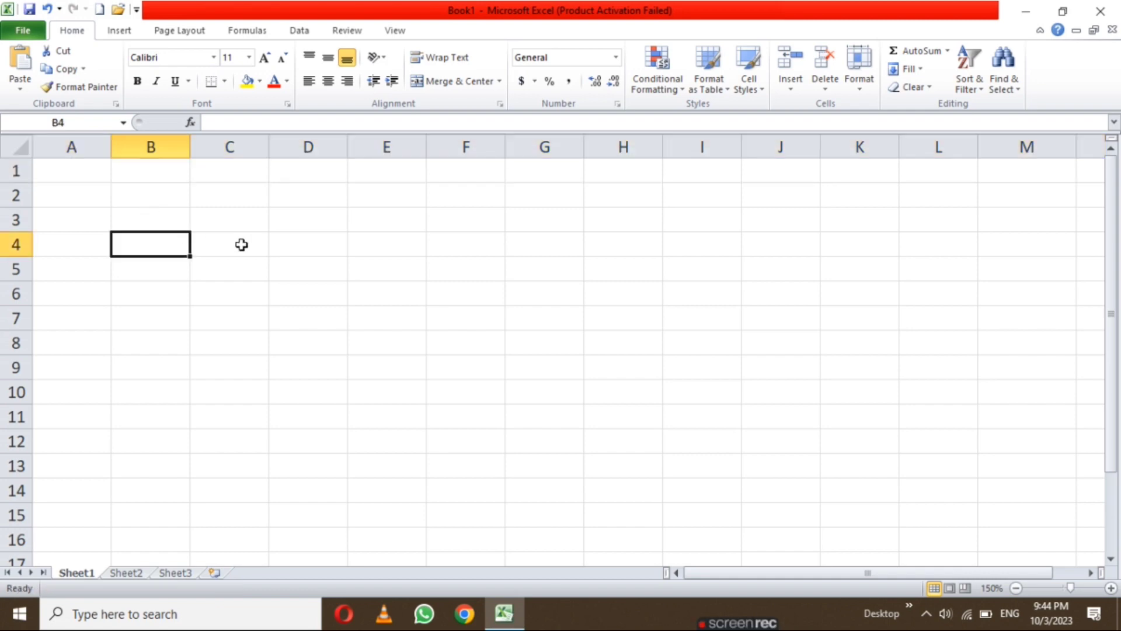
{"action": "left_click", "coordinate": [248, 245]}
{"action": "left_click", "coordinate": [368, 269]}
{"action": "left_click", "coordinate": [327, 323]}
{"action": "left_click", "coordinate": [156, 243]}
{"action": "left_click", "coordinate": [290, 200]}
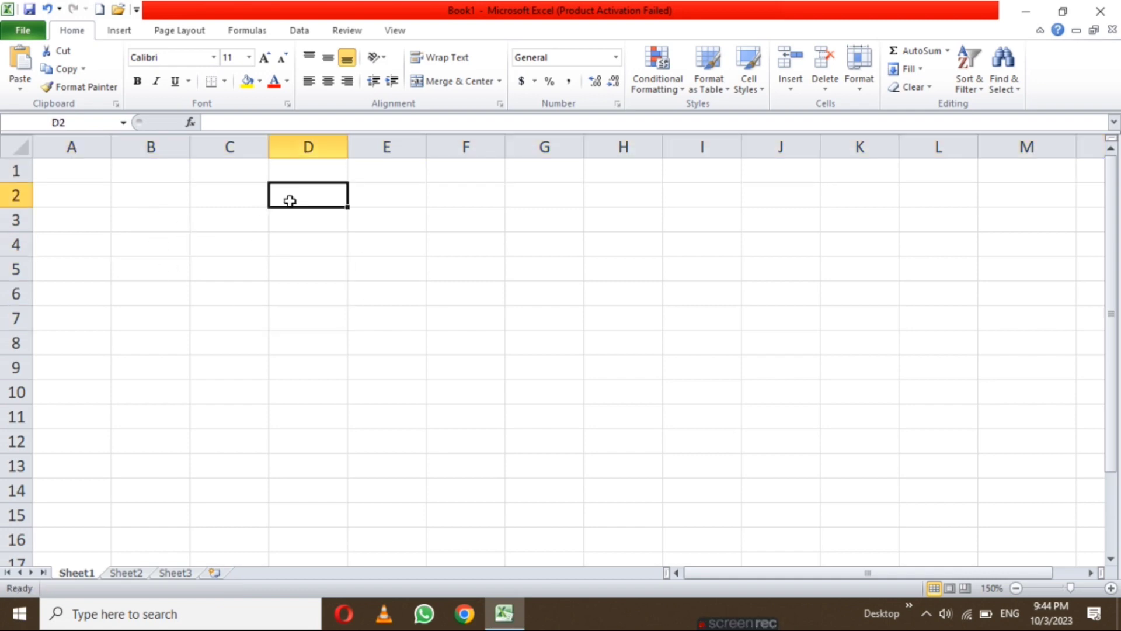
{"action": "left_click", "coordinate": [251, 315]}
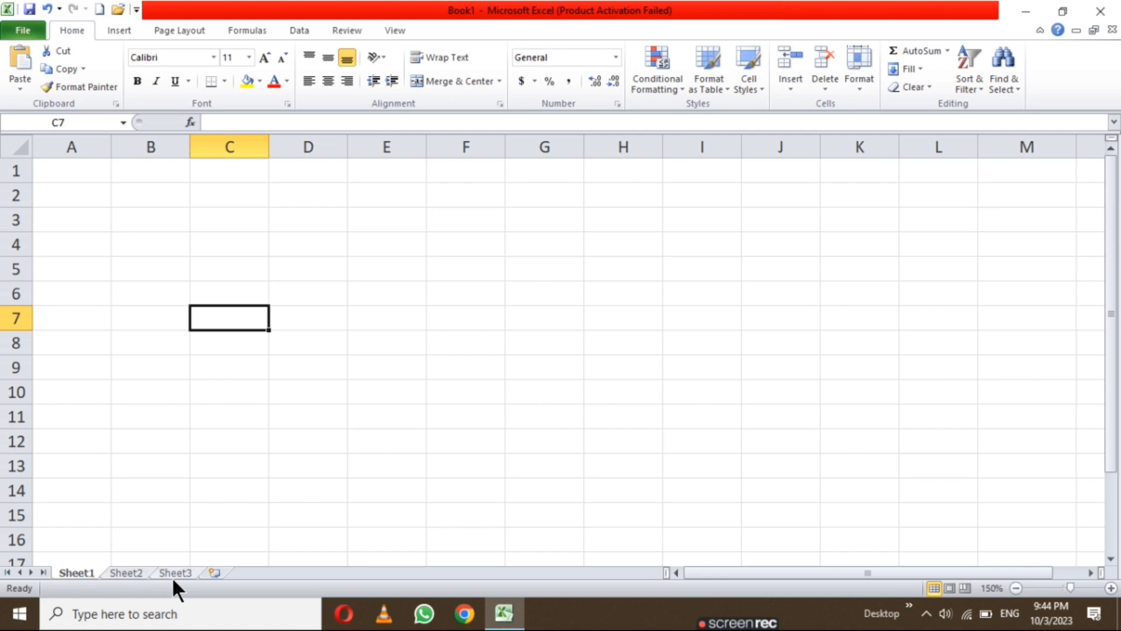
{"action": "type", "text": "3"}
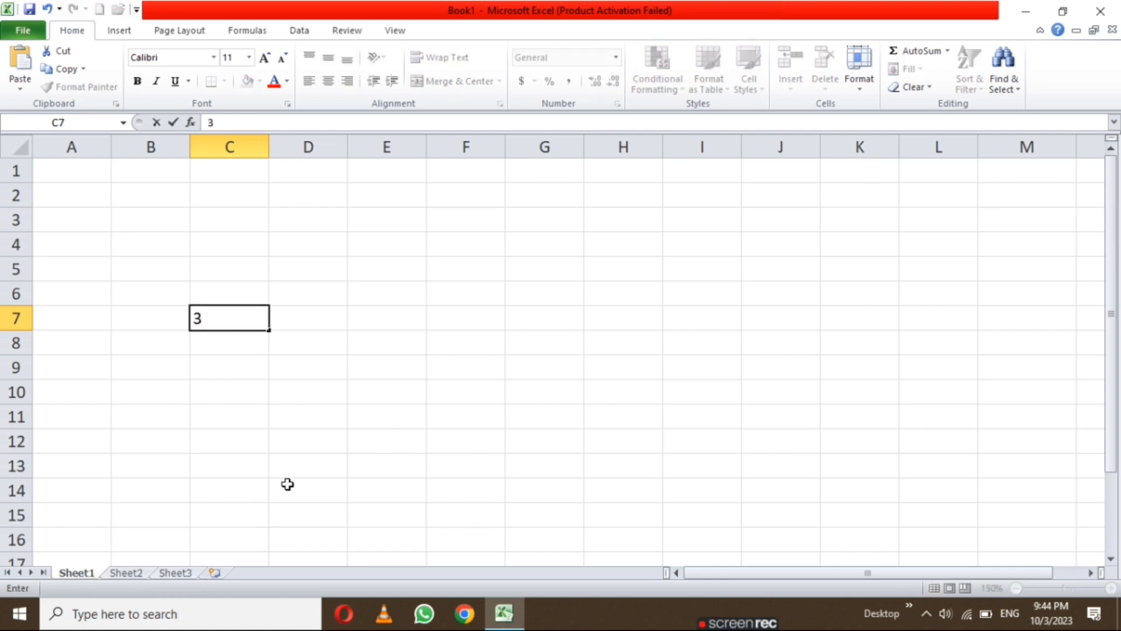
{"action": "key", "text": "BackSpace"}
{"action": "left_click", "coordinate": [289, 485]}
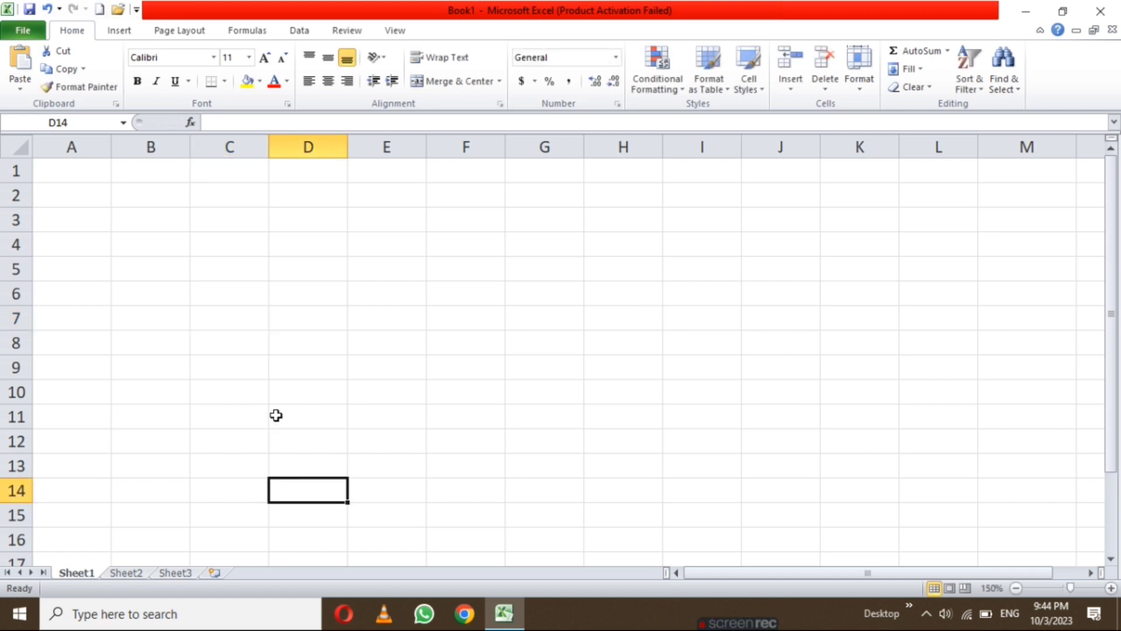
{"action": "left_click", "coordinate": [246, 341]}
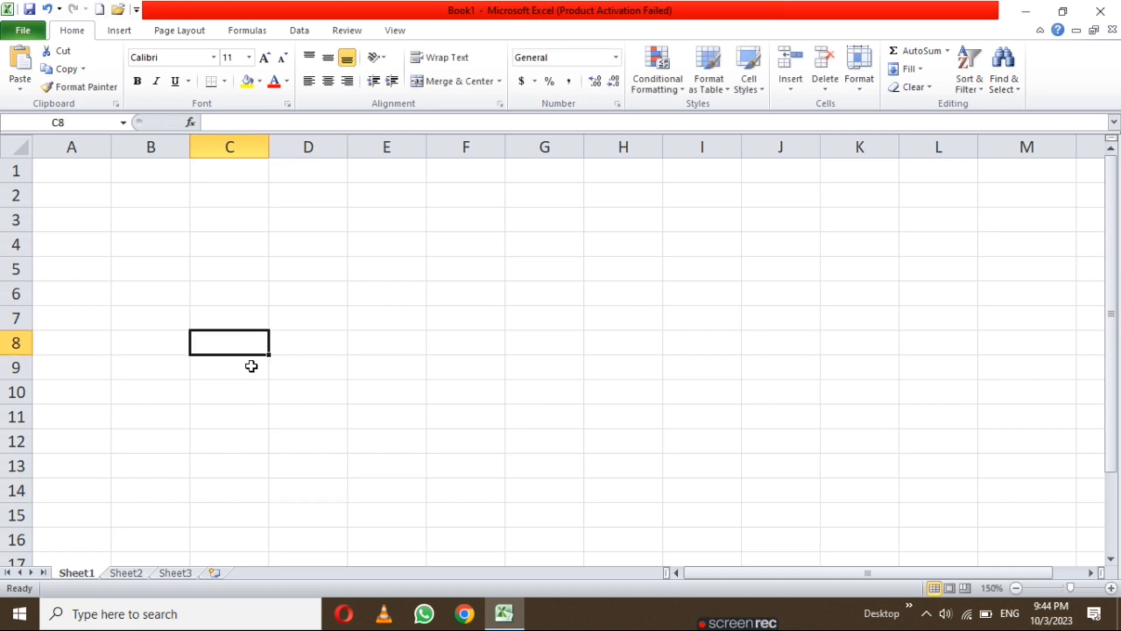
{"action": "type", "text": "1"}
{"action": "key", "text": "BackSpace"}
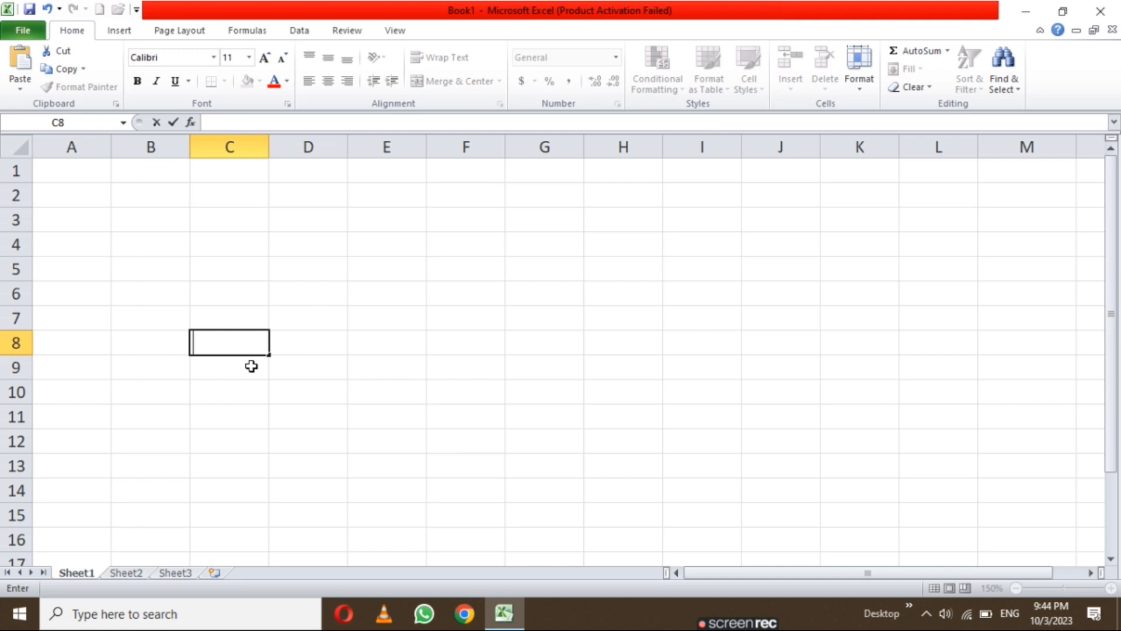
{"action": "left_click", "coordinate": [272, 423]}
{"action": "left_click", "coordinate": [288, 324]}
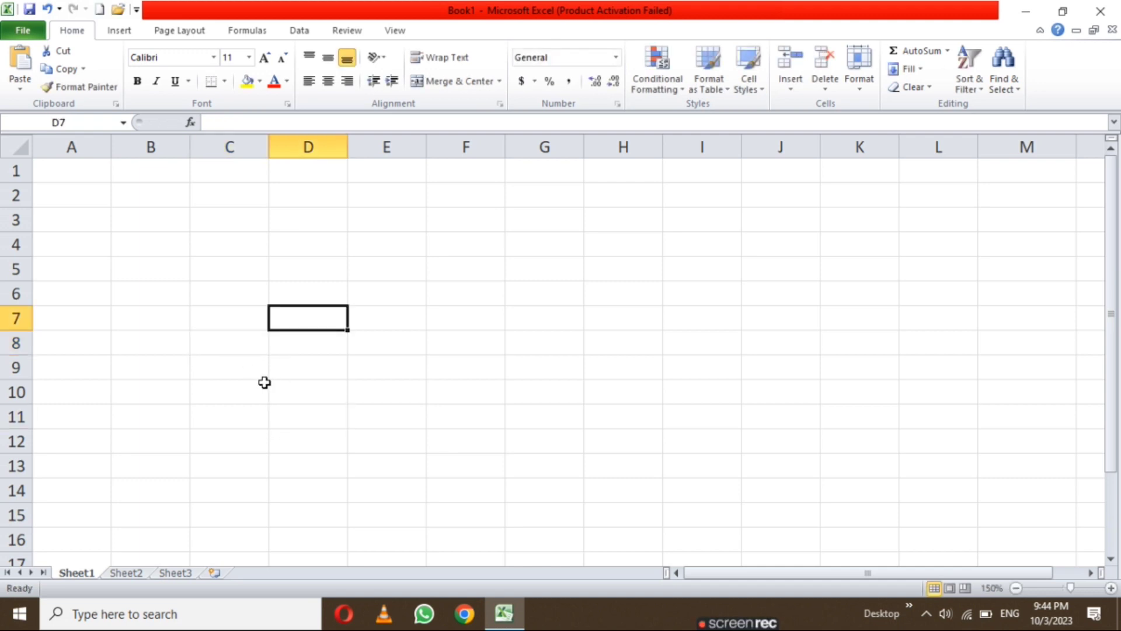
Enter the text BY DEFAULT in cell D7.
{"action": "type", "text": "BY DEFA"}
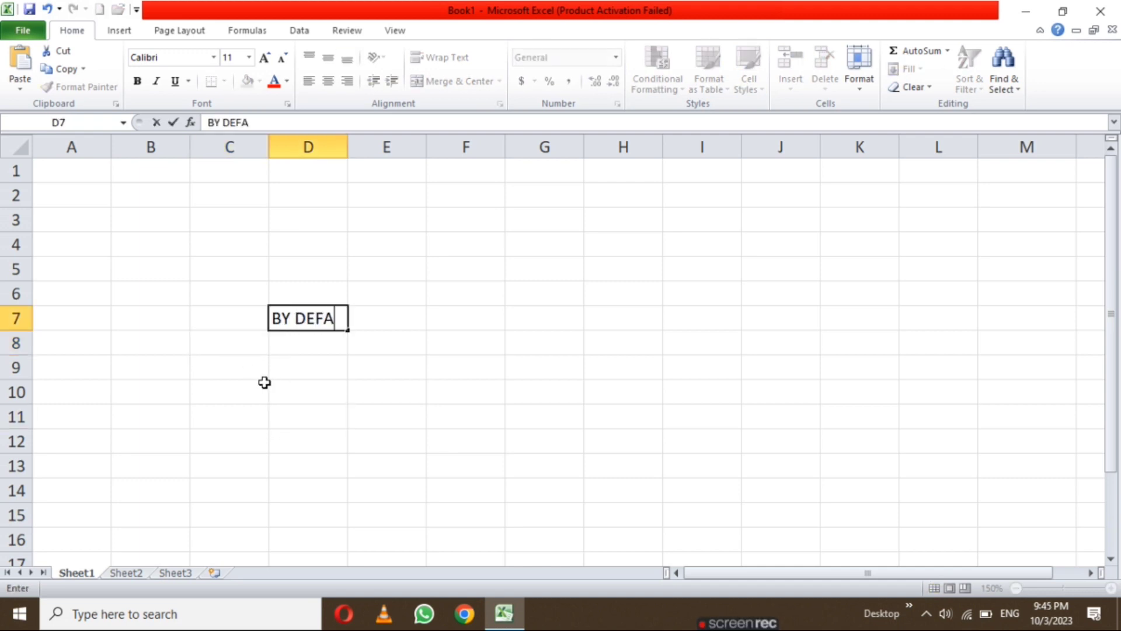
{"action": "type", "text": "ULT"}
{"action": "left_click", "coordinate": [380, 345]}
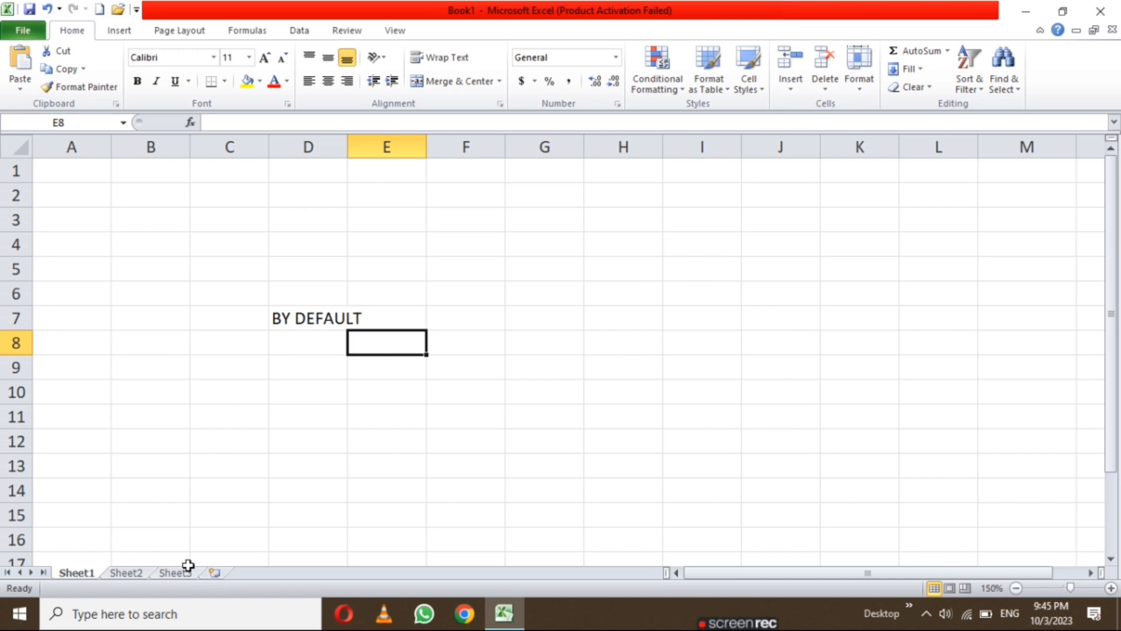
Delete the cells in the range C4:E10, including the BY DEFAULT text.
{"action": "left_click_drag", "start_coordinate": [264, 248], "coordinate": [408, 386]}
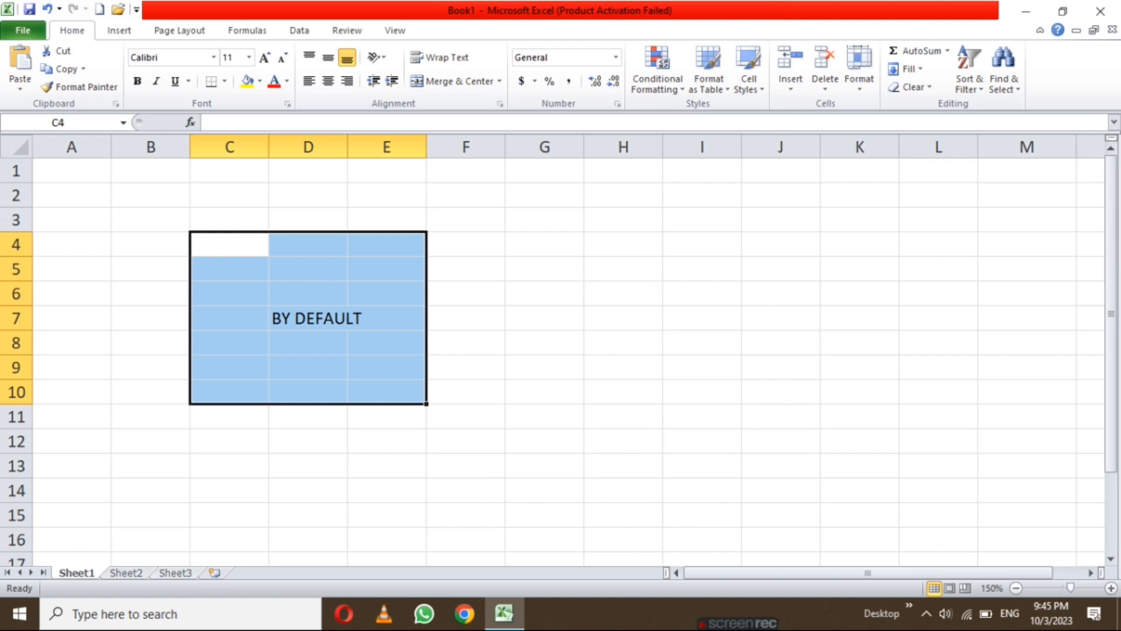
{"action": "left_click", "coordinate": [821, 53]}
{"action": "left_click", "coordinate": [592, 372]}
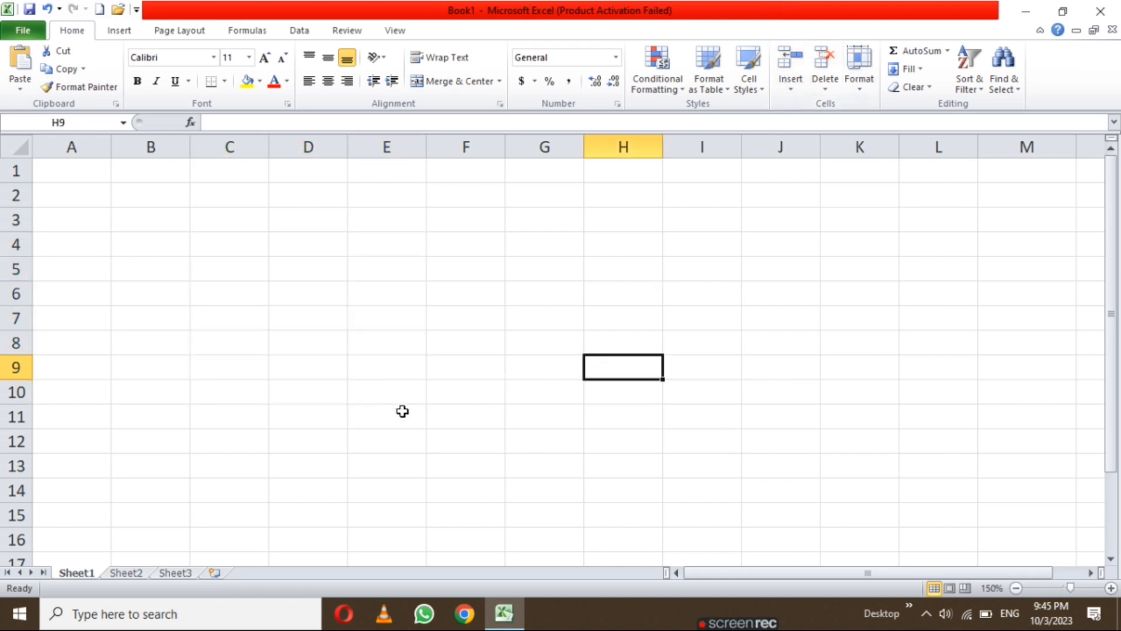
Insert two new worksheets and a blank chart sheet into the workbook.
{"action": "left_click", "coordinate": [215, 571]}
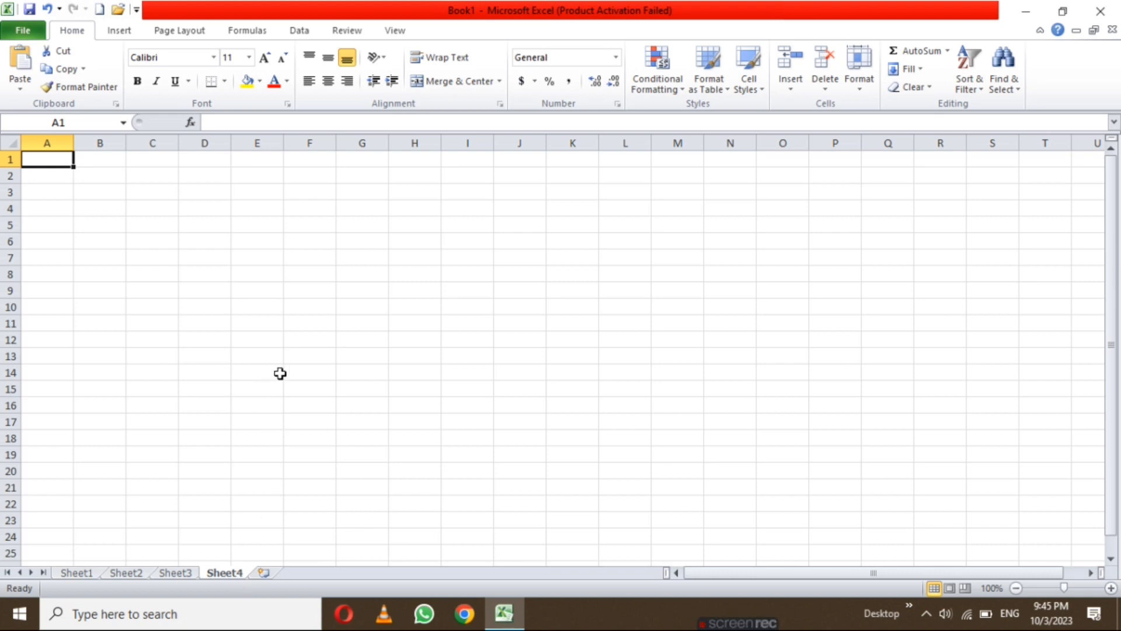
{"action": "key", "text": "shift+F11"}
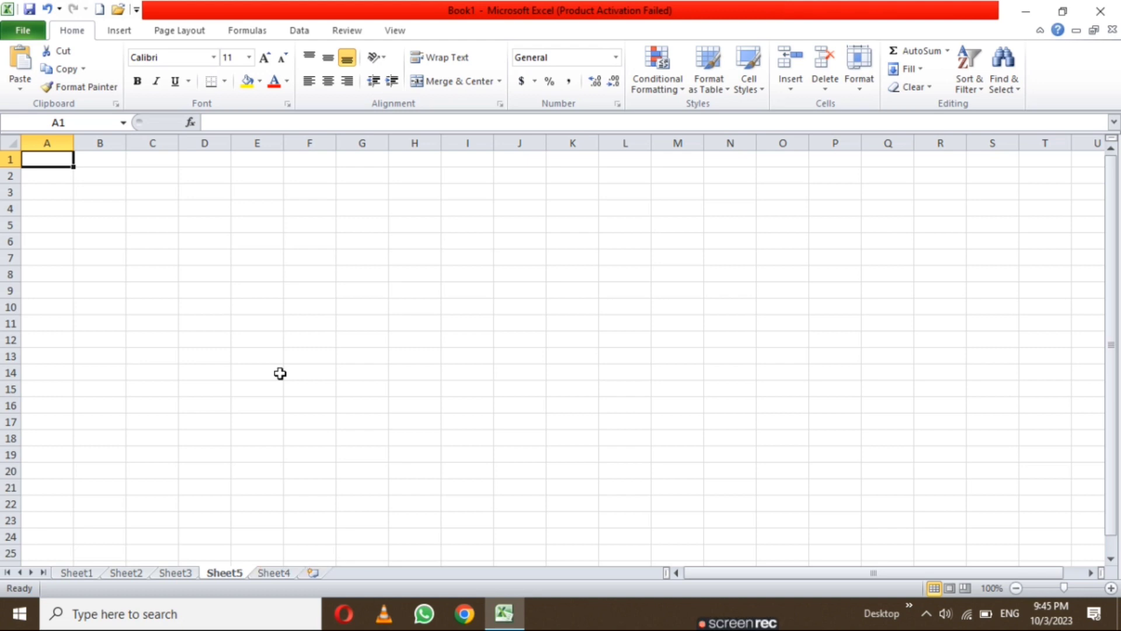
{"action": "key", "text": "F11"}
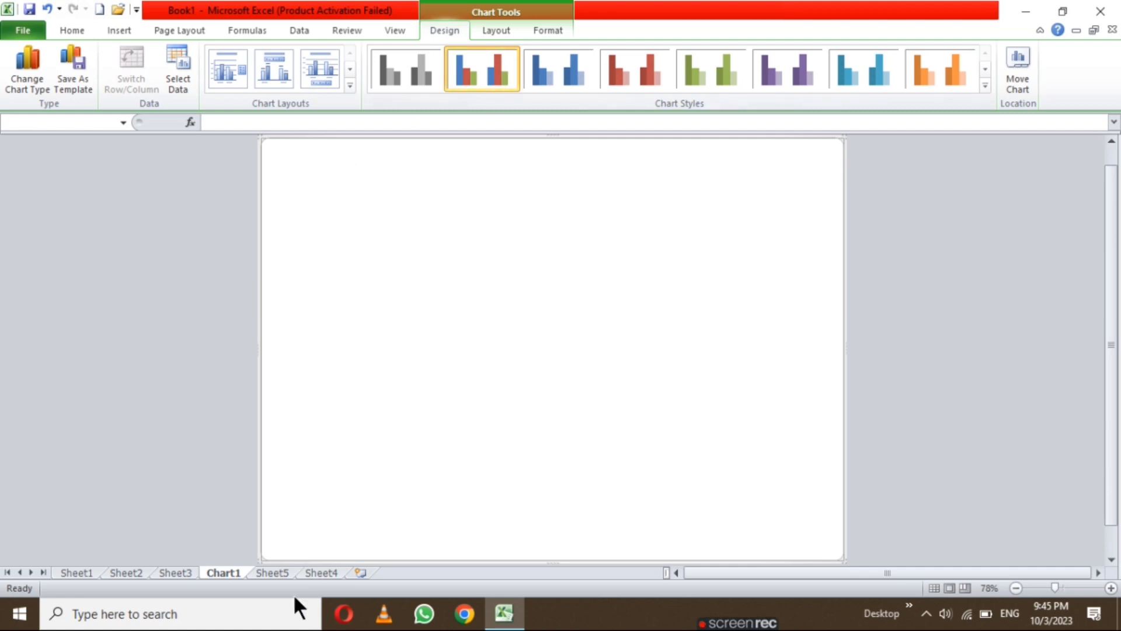
Delete the chart sheet Chart1 and the added worksheets Sheet5 and Sheet4.
{"action": "right_click", "coordinate": [232, 572]}
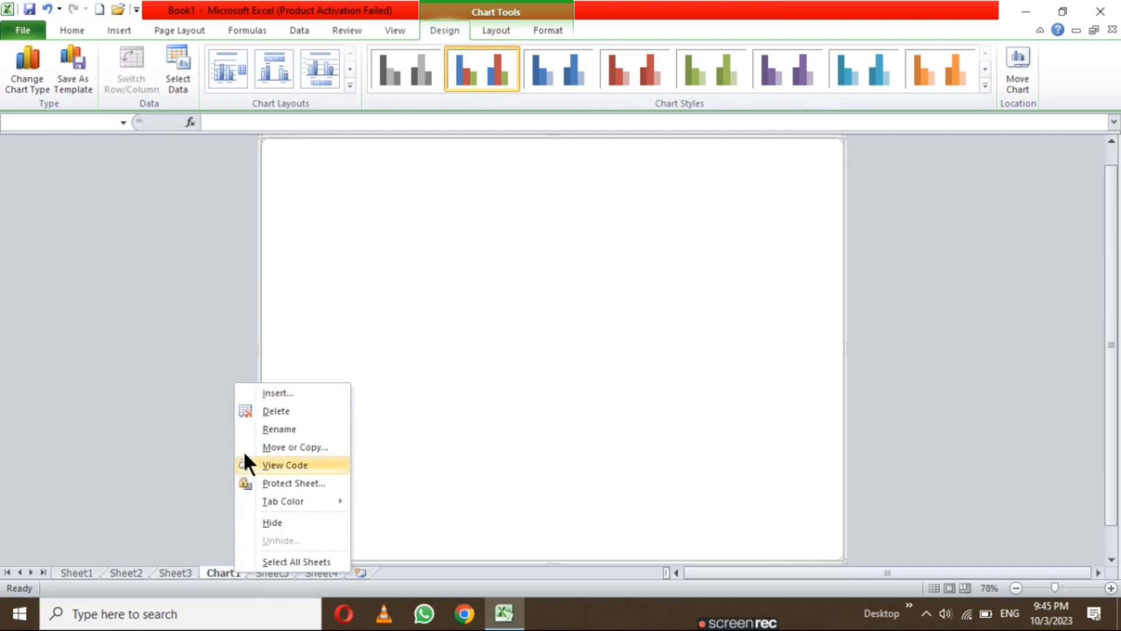
{"action": "left_click", "coordinate": [261, 412]}
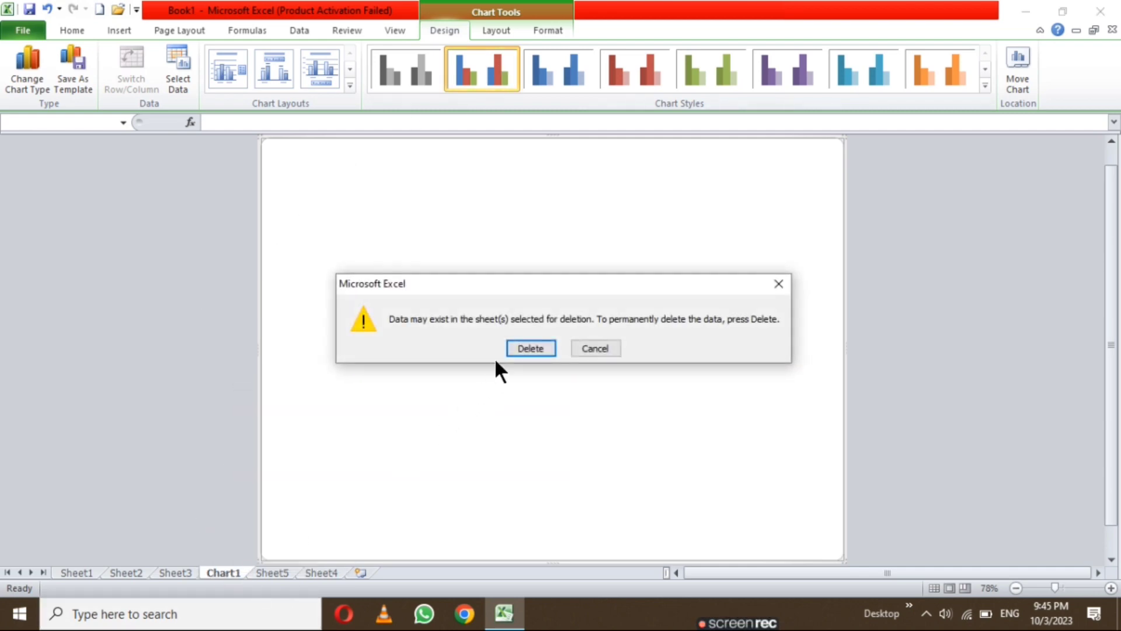
{"action": "left_click", "coordinate": [531, 348]}
{"action": "right_click", "coordinate": [226, 572]}
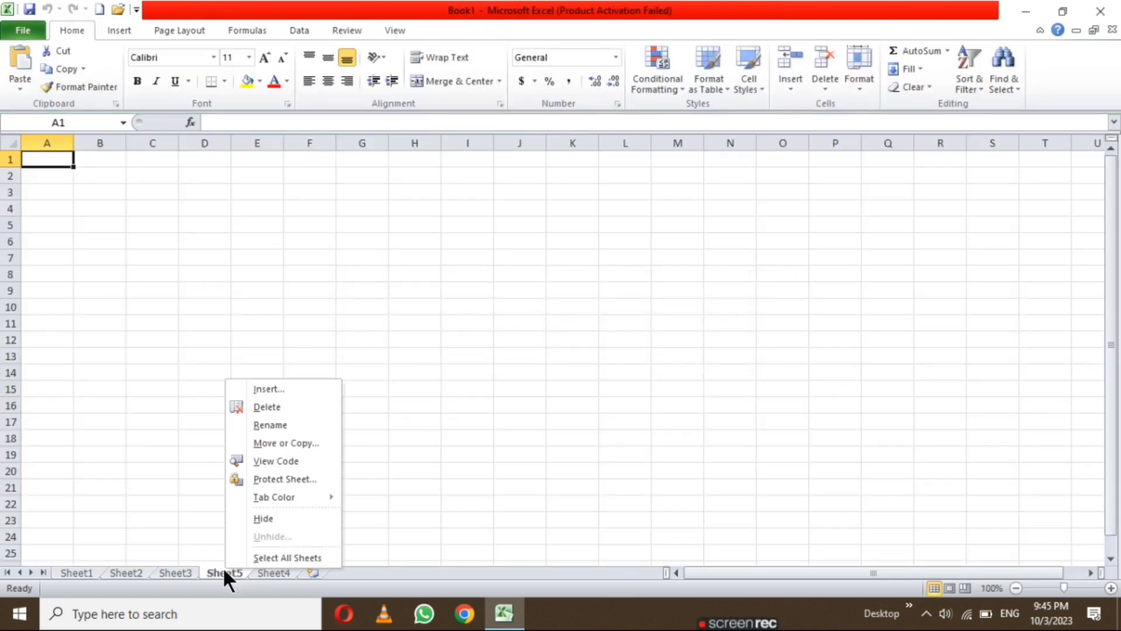
{"action": "left_click", "coordinate": [252, 406]}
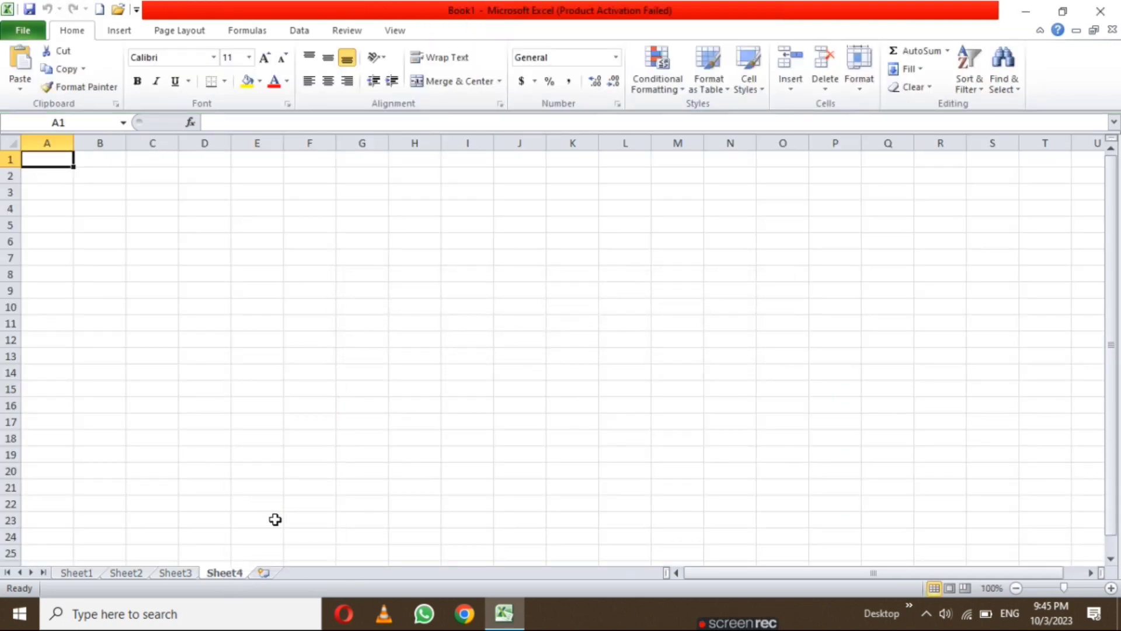
{"action": "right_click", "coordinate": [234, 569]}
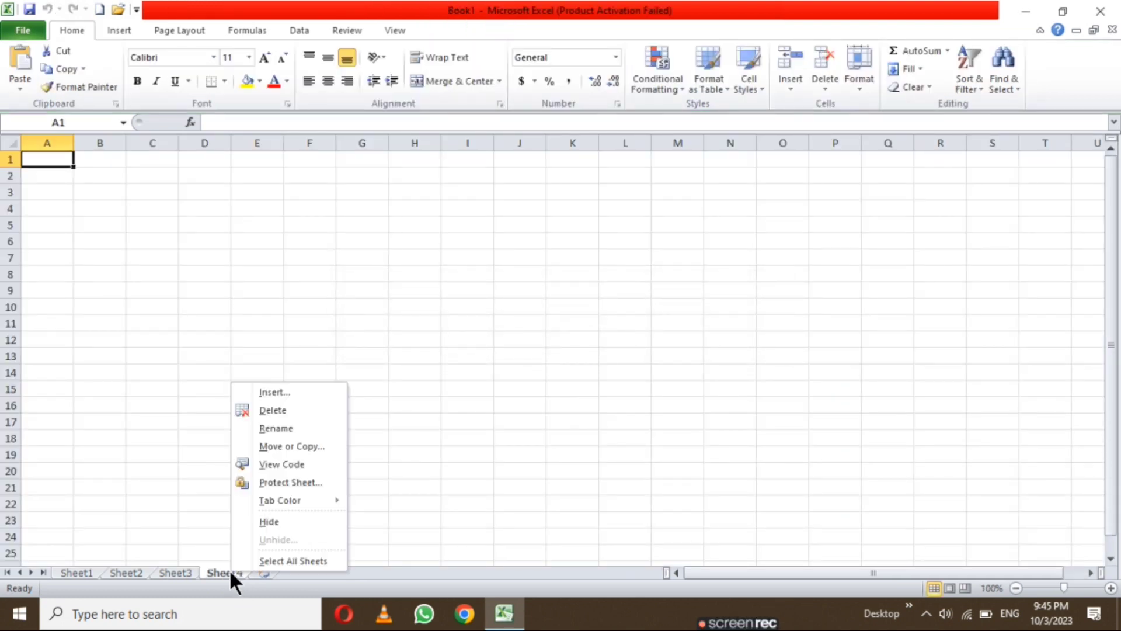
{"action": "left_click", "coordinate": [267, 412]}
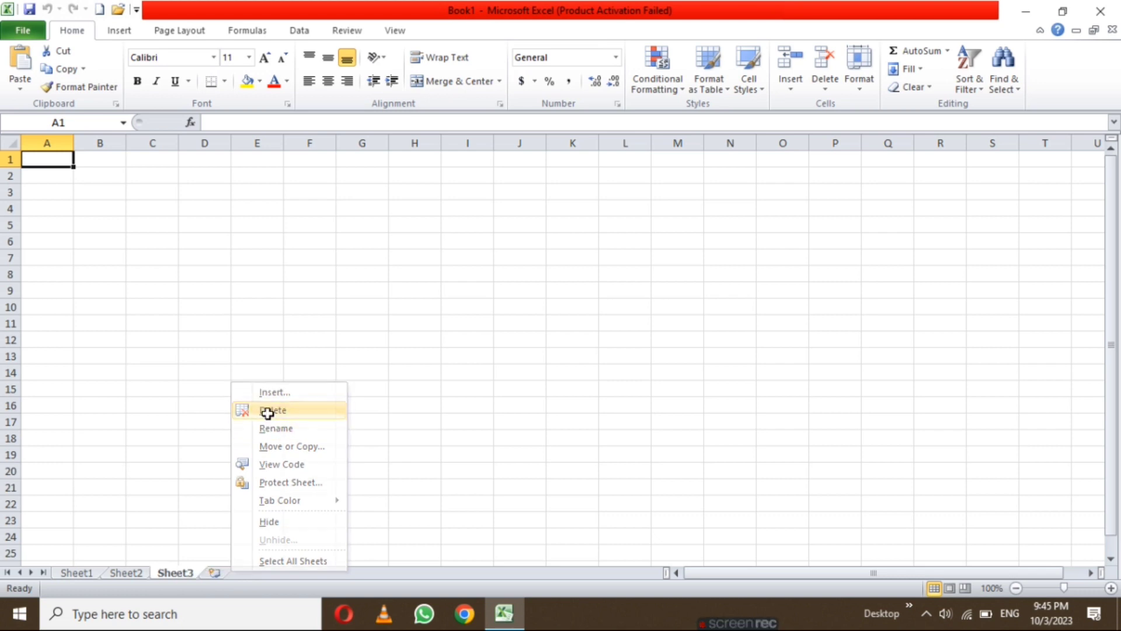
Start renaming Sheet1 and fill in the long trial name RAM JNDKJDDFDKVFHDKJVFHFDKJVNFD.
{"action": "left_click", "coordinate": [79, 570]}
{"action": "right_click", "coordinate": [79, 569]}
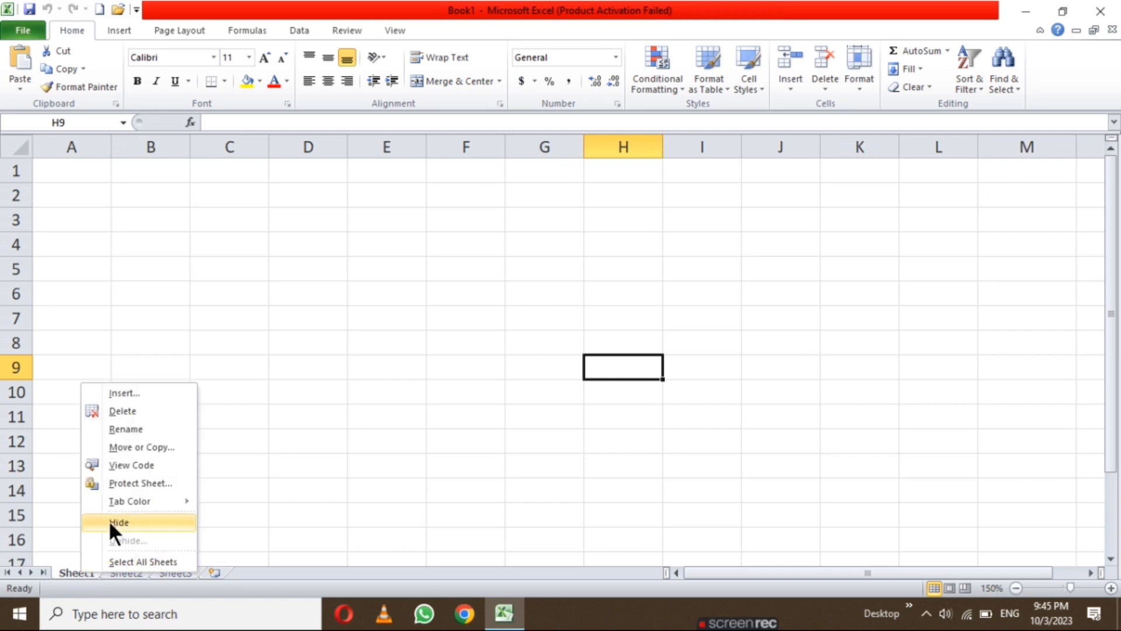
{"action": "left_click", "coordinate": [140, 431]}
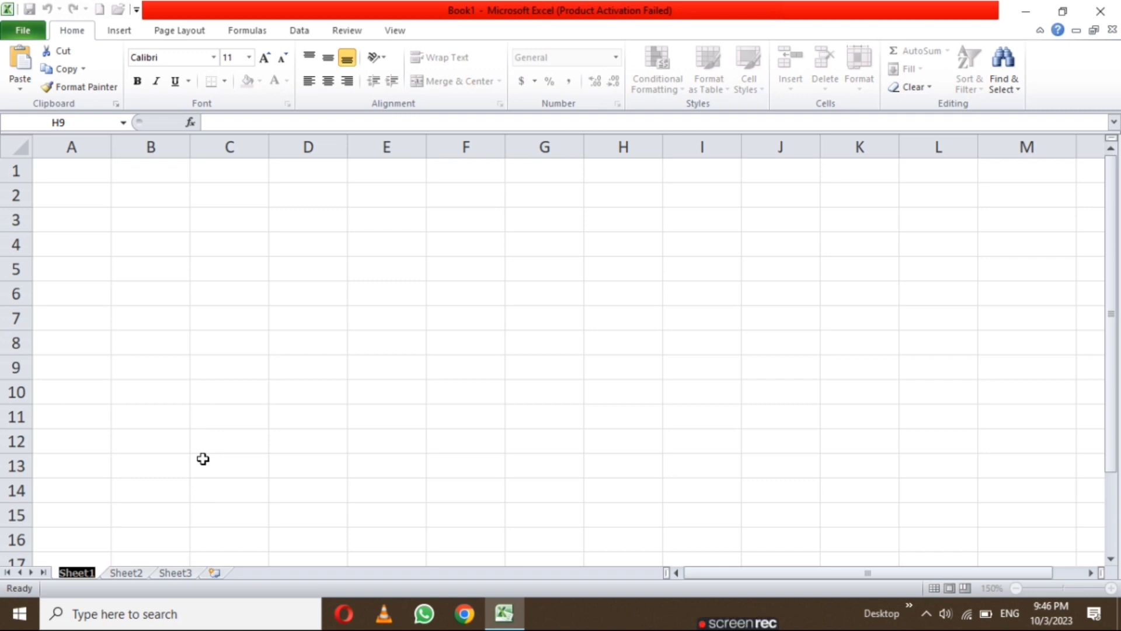
{"action": "type", "text": "RAM JNDKJDDFDKVFH"}
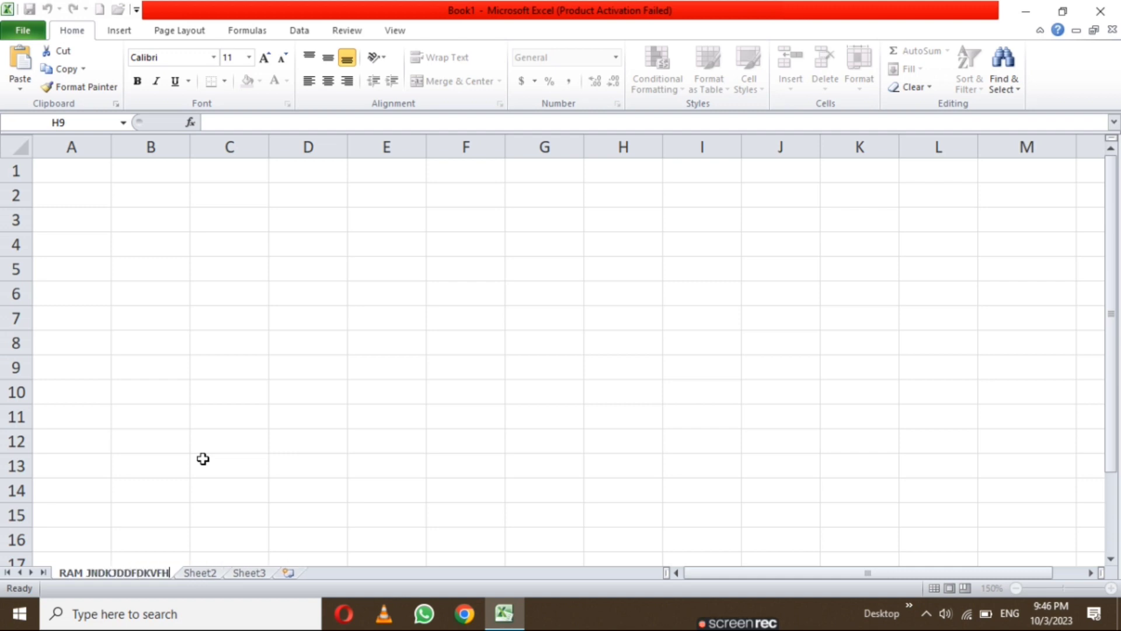
{"action": "type", "text": "DKJVFHFDKJVNFD"}
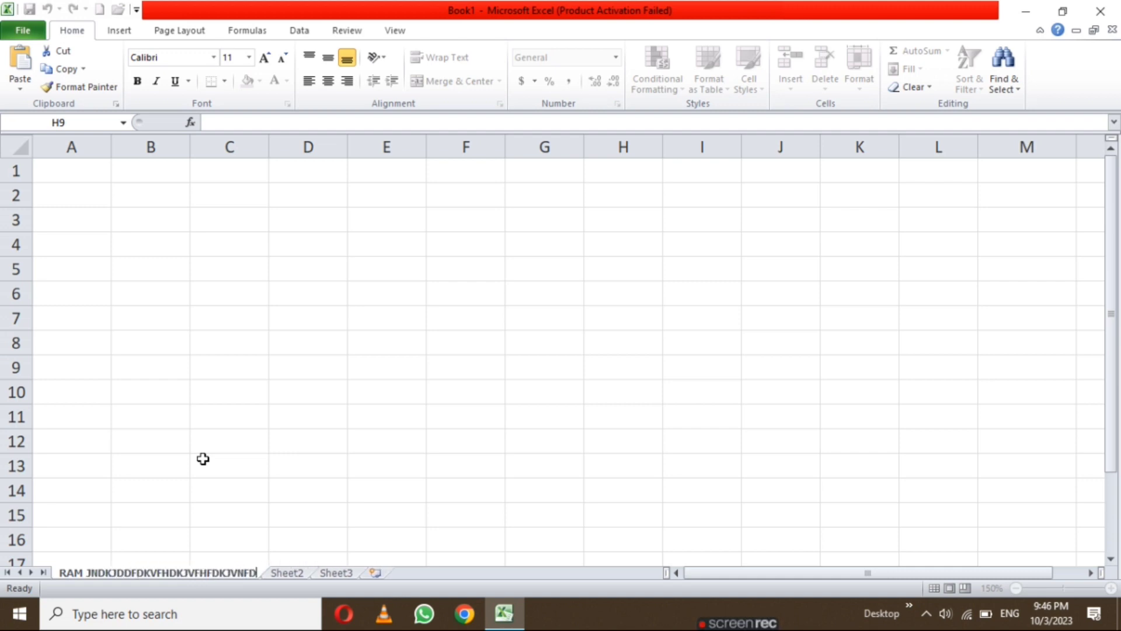
Clear the long trial text and name the first sheet RAM.
{"action": "key", "text": "BackSpace"}
{"action": "key", "text": "BackSpace"}
{"action": "key", "text": "BackSpace"}
{"action": "key", "text": "BackSpace"}
{"action": "key", "text": "BackSpace"}
{"action": "key", "text": "BackSpace"}
{"action": "key", "text": "BackSpace"}
{"action": "key", "text": "BackSpace"}
{"action": "key", "text": "BackSpace"}
{"action": "key", "text": "BackSpace"}
{"action": "key", "text": "BackSpace"}
{"action": "key", "text": "BackSpace"}
{"action": "key", "text": "BackSpace"}
{"action": "key", "text": "BackSpace"}
{"action": "key", "text": "BackSpace"}
{"action": "key", "text": "BackSpace"}
{"action": "key", "text": "BackSpace"}
{"action": "key", "text": "BackSpace"}
{"action": "key", "text": "BackSpace"}
{"action": "key", "text": "BackSpace"}
{"action": "key", "text": "BackSpace"}
{"action": "key", "text": "BackSpace"}
{"action": "key", "text": "BackSpace"}
{"action": "key", "text": "BackSpace"}
{"action": "key", "text": "BackSpace"}
{"action": "key", "text": "BackSpace"}
{"action": "key", "text": "BackSpace"}
{"action": "key", "text": "BackSpace"}
{"action": "key", "text": "BackSpace"}
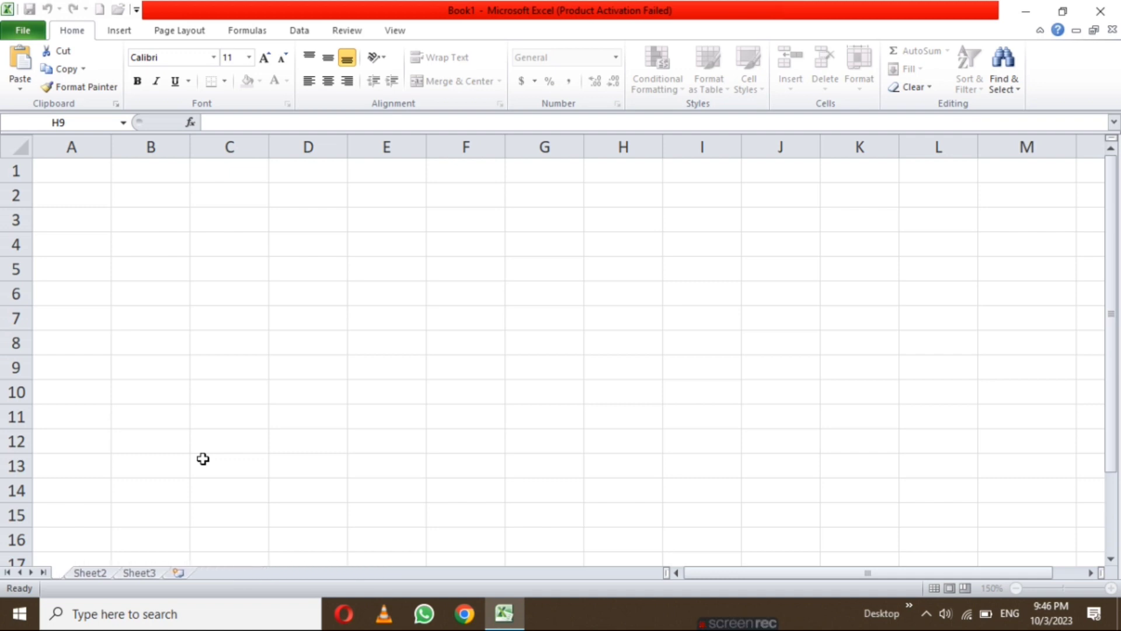
{"action": "type", "text": "M"}
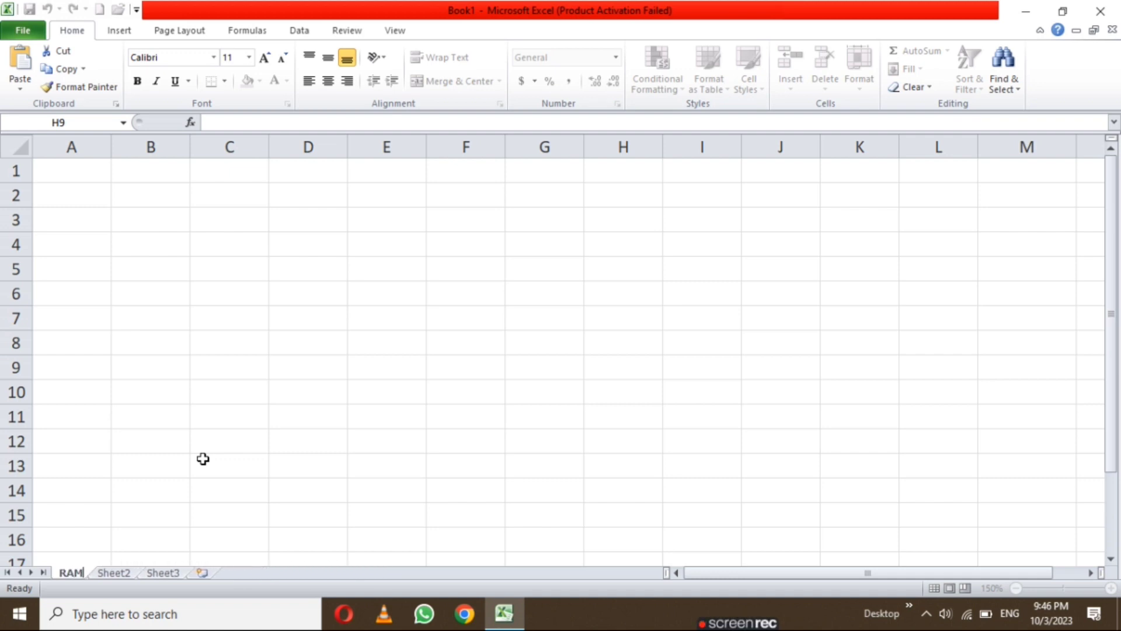
{"action": "key", "text": "Return"}
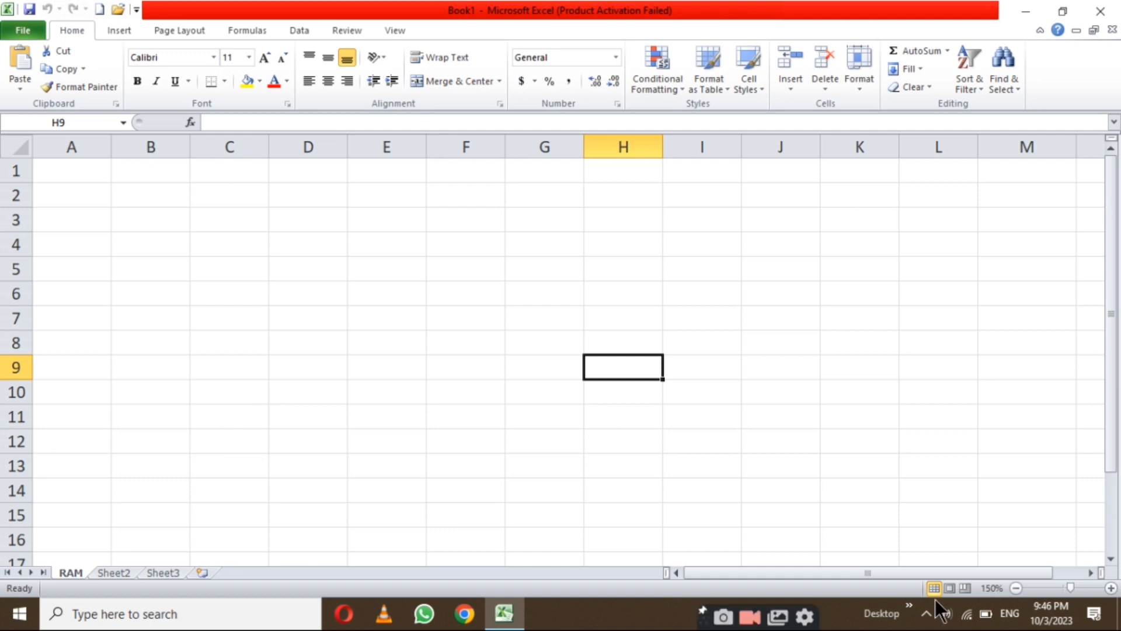
View the RAM sheet in Page Layout and Page Break Preview, then return to Normal view at 100% zoom.
{"action": "left_click_drag", "start_coordinate": [1109, 376], "coordinate": [1118, 320]}
{"action": "mouse_move", "coordinate": [786, 570]}
{"action": "left_mouse_down"}
{"action": "mouse_move", "coordinate": [870, 565]}
{"action": "mouse_move", "coordinate": [767, 569]}
{"action": "left_mouse_up"}
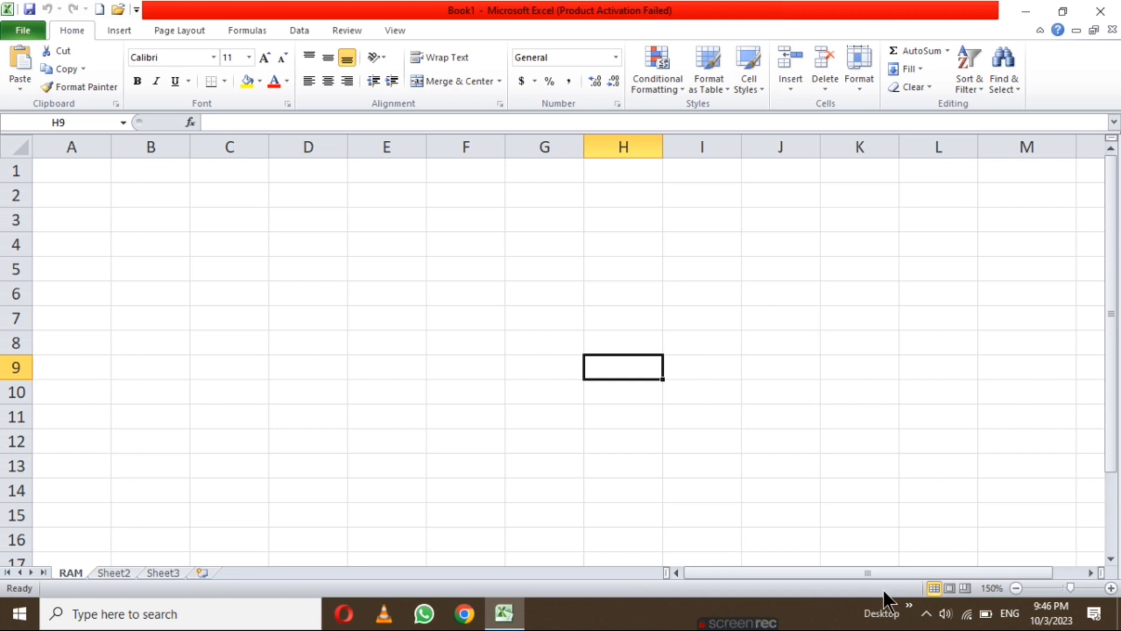
{"action": "left_click", "coordinate": [950, 586]}
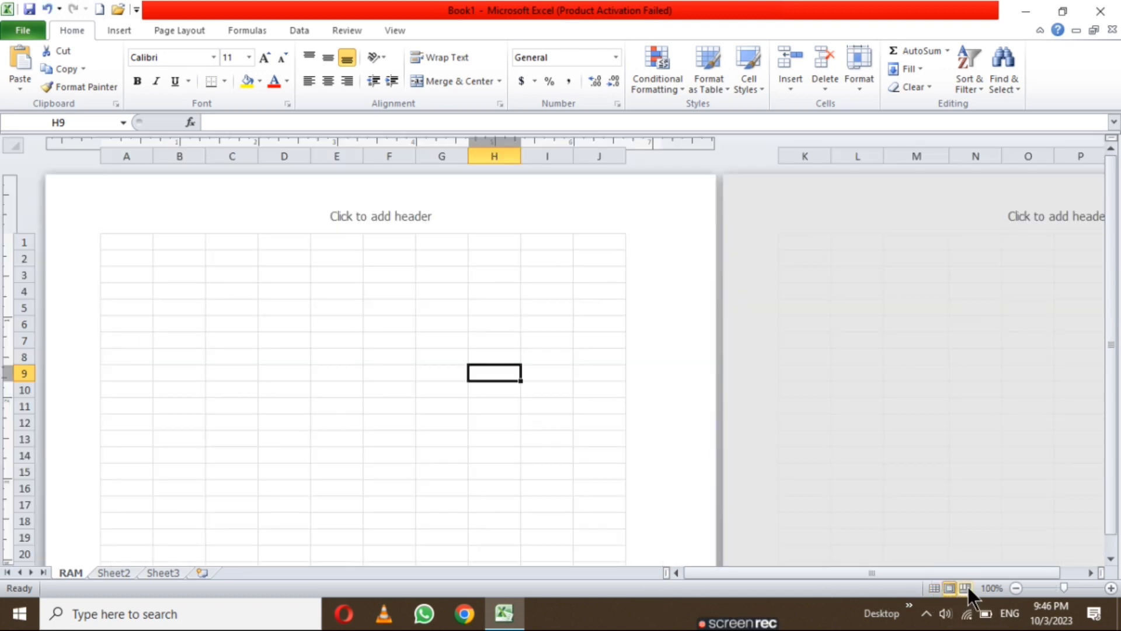
{"action": "left_click", "coordinate": [966, 587]}
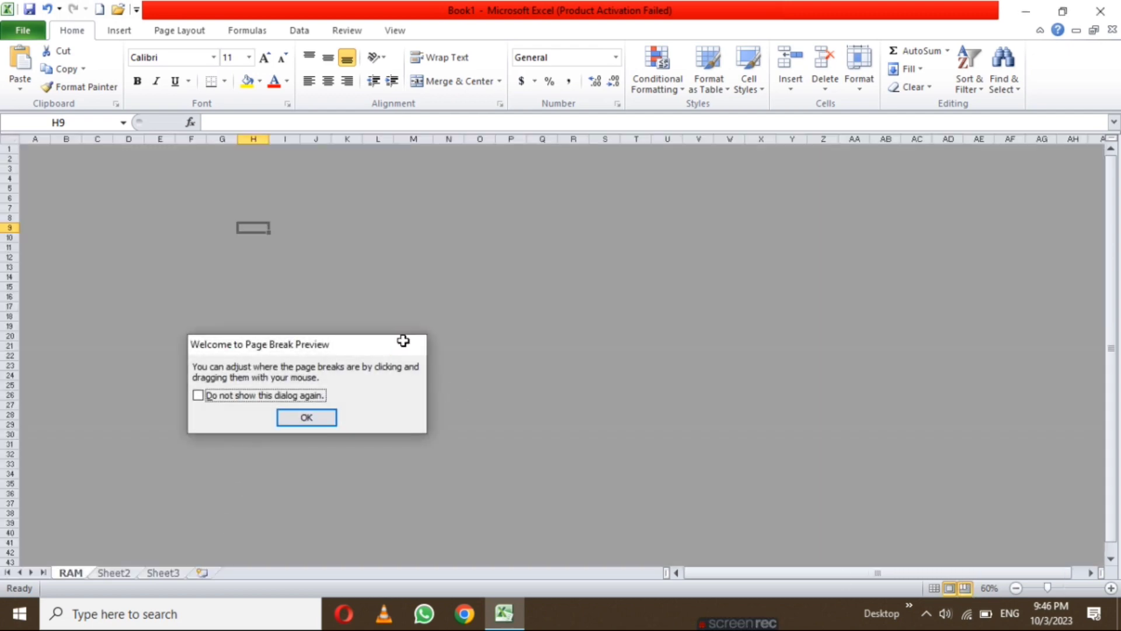
{"action": "left_click", "coordinate": [408, 344]}
{"action": "left_click", "coordinate": [934, 588]}
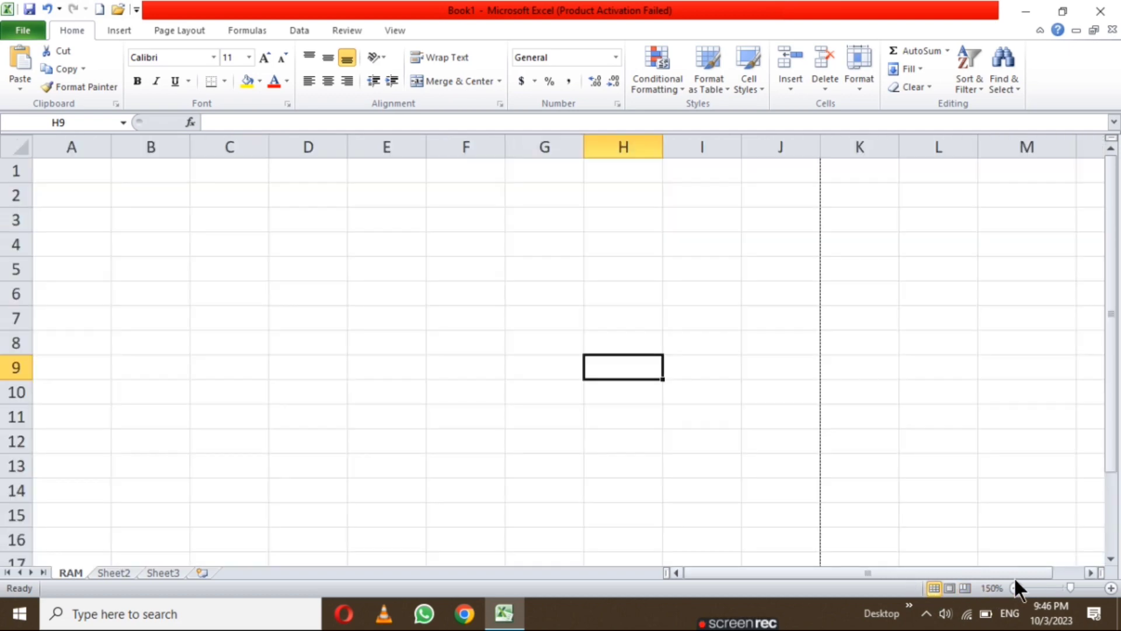
{"action": "mouse_move", "coordinate": [1069, 587]}
{"action": "left_mouse_down"}
{"action": "mouse_move", "coordinate": [1010, 591]}
{"action": "mouse_move", "coordinate": [1113, 591]}
{"action": "mouse_move", "coordinate": [1061, 596]}
{"action": "left_mouse_up"}
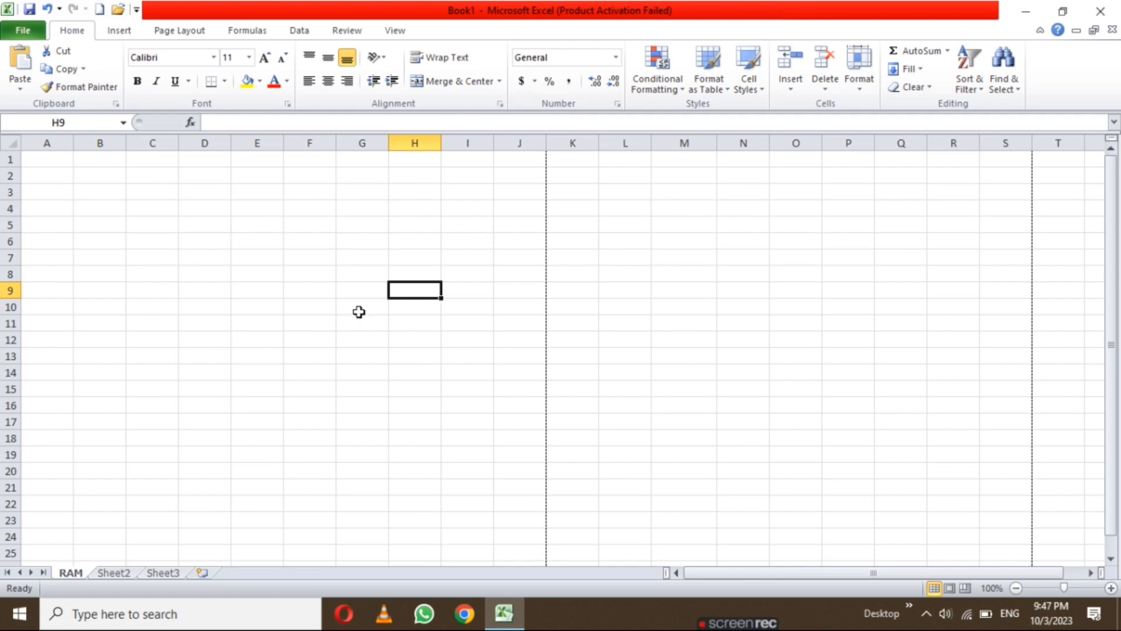
Enter the text BOOK1 in cell G13 of the RAM sheet.
{"action": "left_click", "coordinate": [344, 352]}
{"action": "type", "text": "B"}
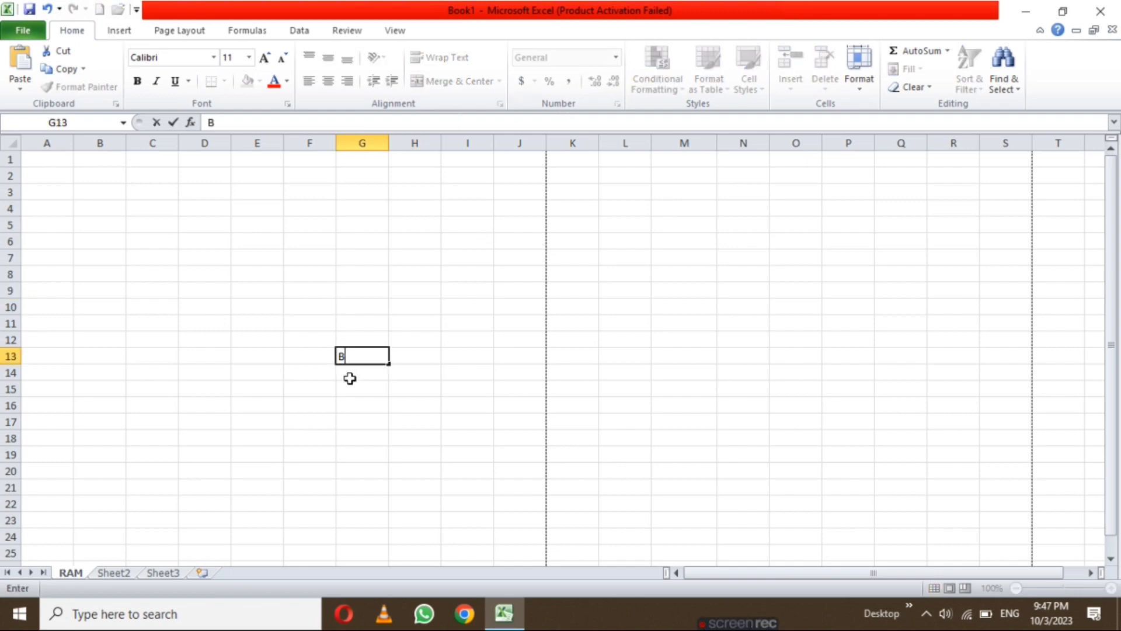
{"action": "type", "text": "OOK1"}
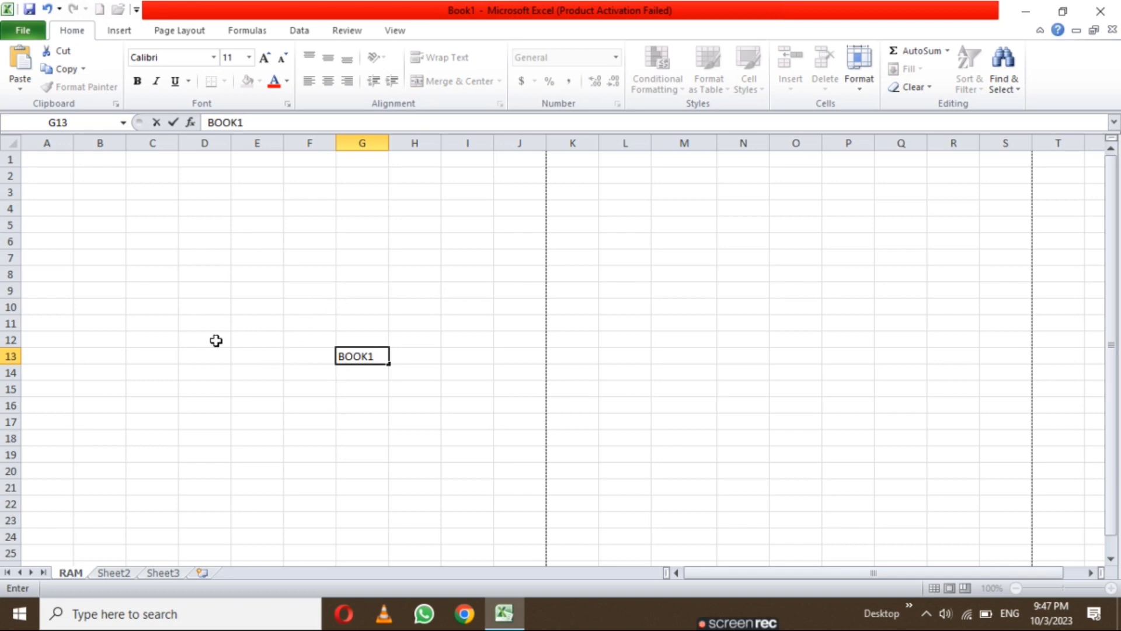
Enter the text SHEET in cell D10 of the RAM sheet.
{"action": "left_click", "coordinate": [203, 306]}
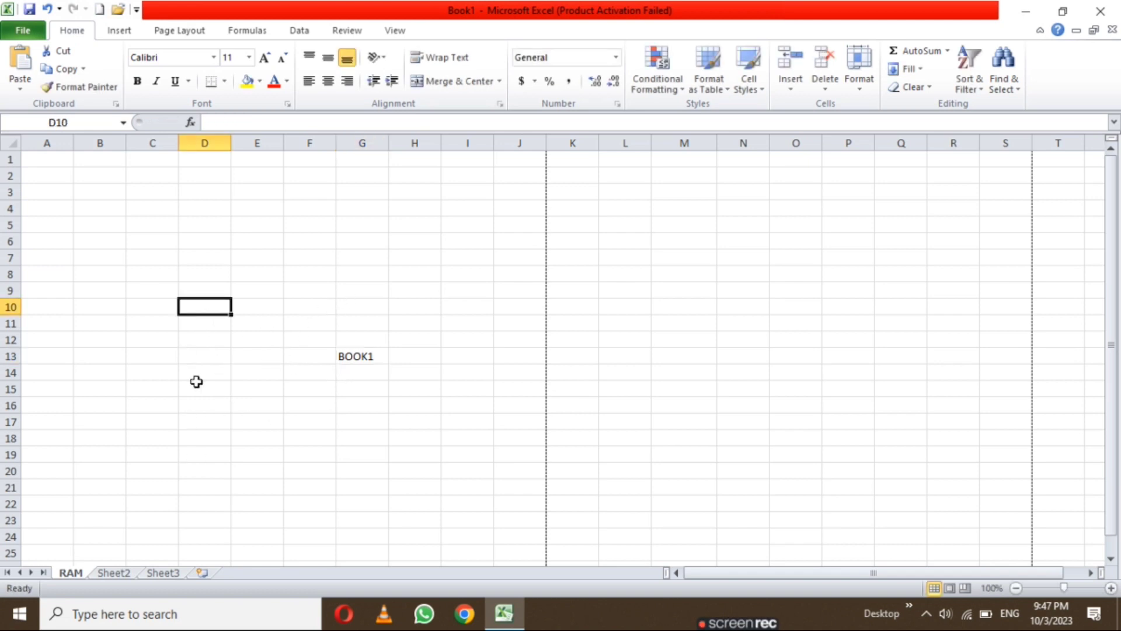
{"action": "type", "text": "SHEET"}
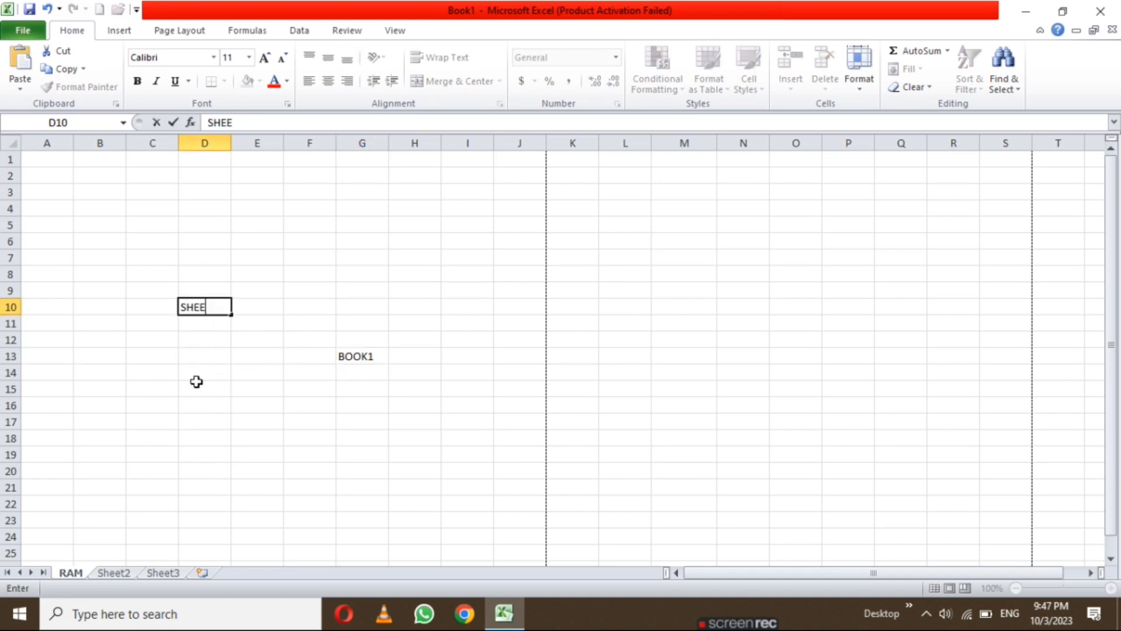